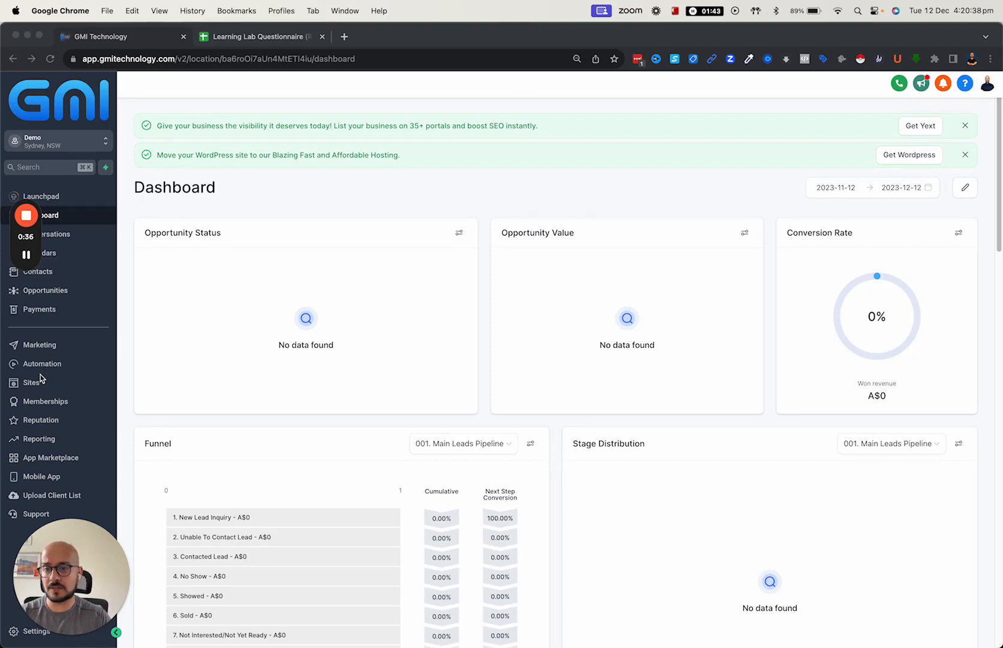
- Open Test Funnel from Sites and view its Landing Page step overview
{"action": "left_click", "coordinate": [34, 385]}
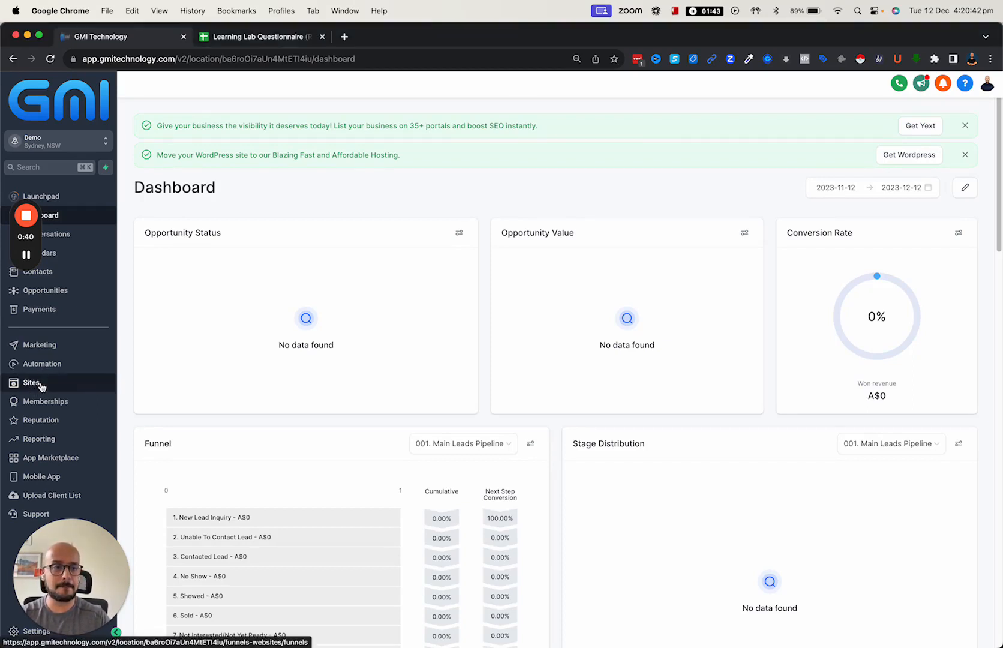
{"action": "left_click", "coordinate": [41, 385]}
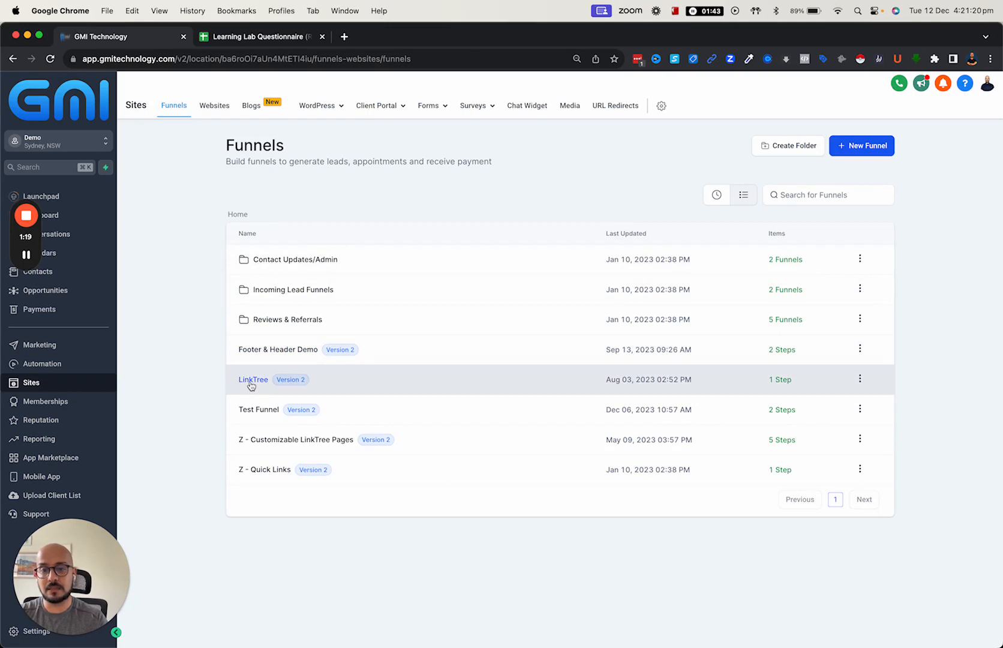
{"action": "left_click", "coordinate": [246, 410]}
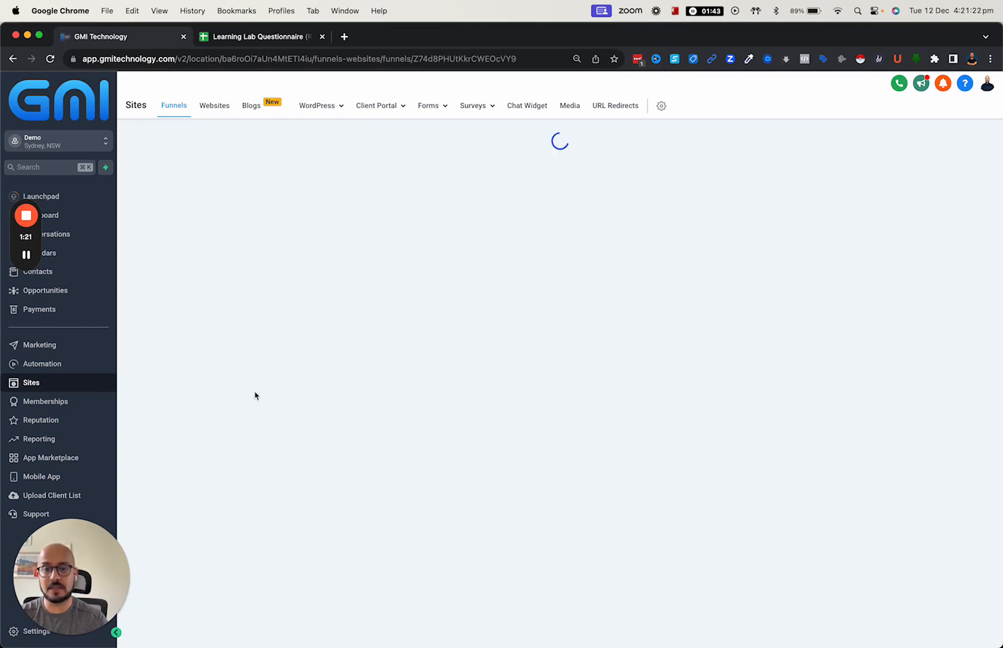
{"action": "left_click", "coordinate": [190, 228]}
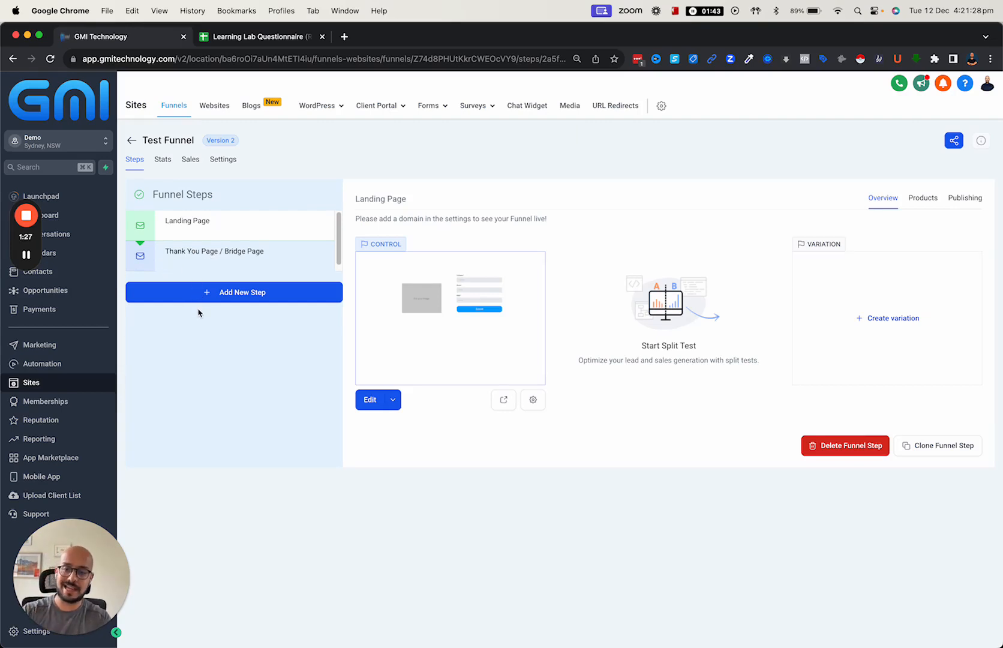
{"action": "left_click", "coordinate": [224, 110]}
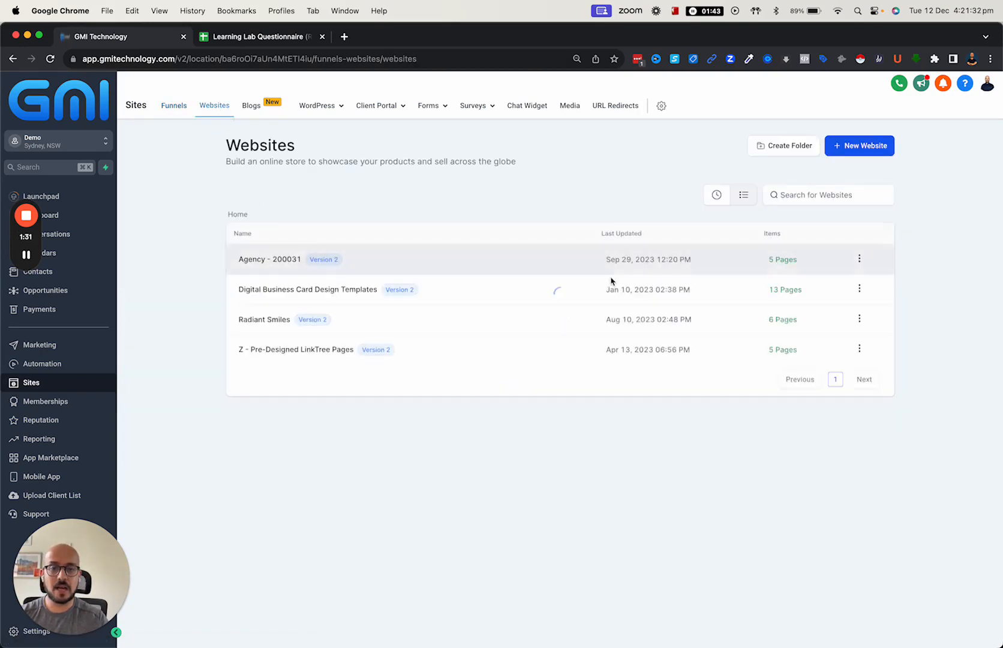
- Browse the six pages of the Radiant Smiles website, then go back to Funnels
{"action": "left_click", "coordinate": [265, 321]}
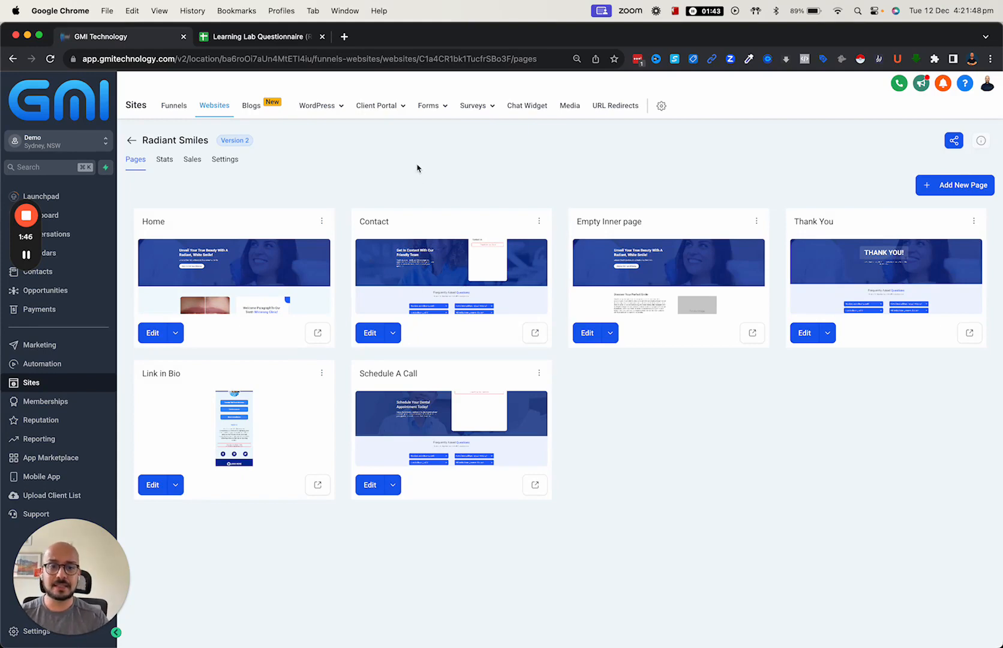
{"action": "left_click", "coordinate": [130, 143]}
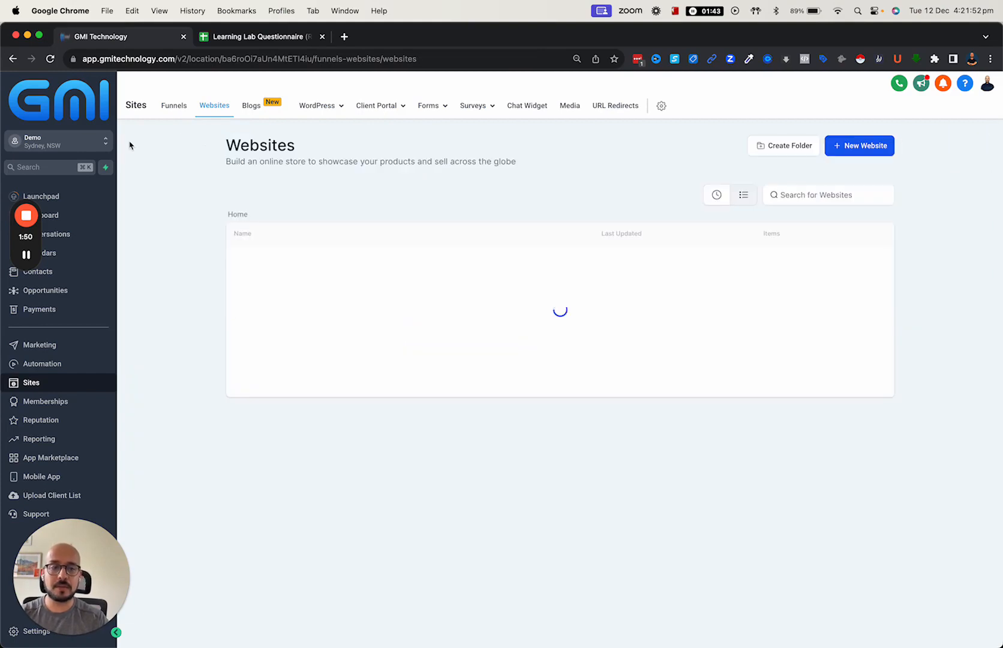
{"action": "left_click", "coordinate": [179, 110]}
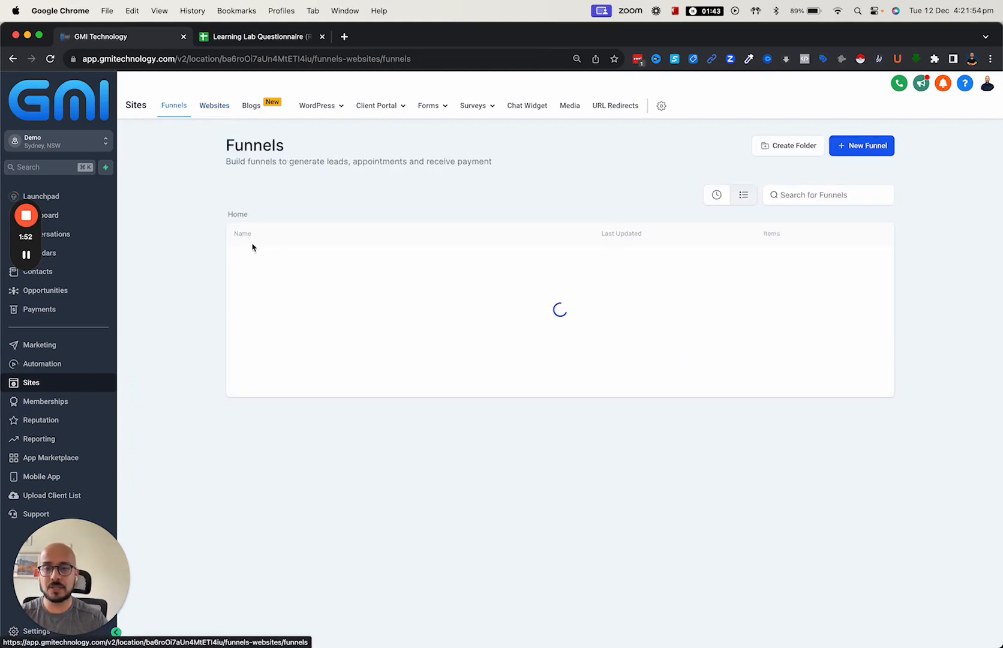
- Create a third Test Funnel step named 'test page' after the Landing and Thank You pages
{"action": "left_click", "coordinate": [883, 153]}
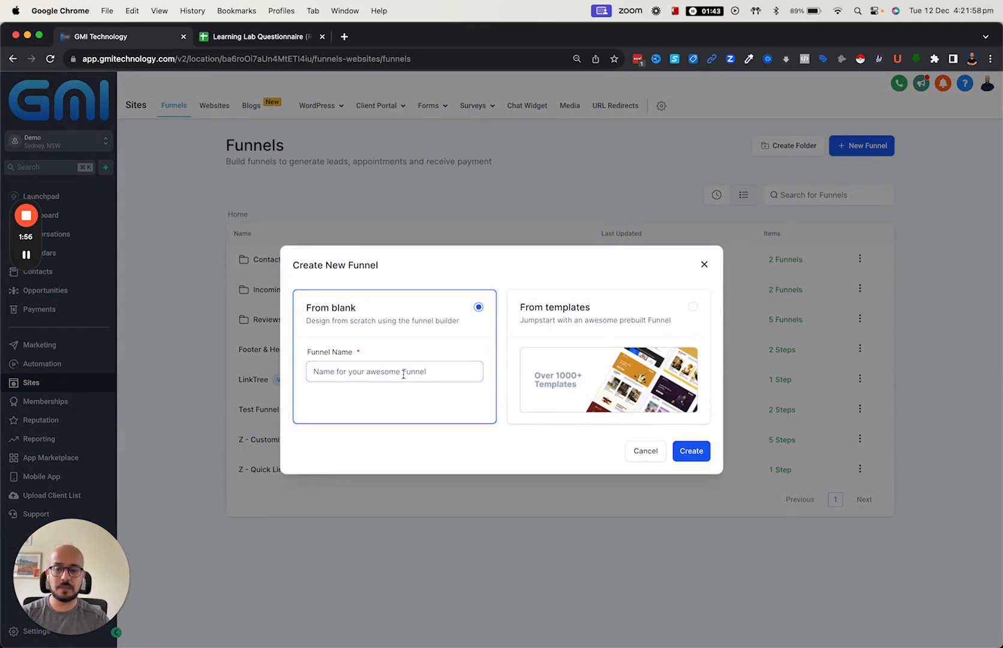
{"action": "left_click", "coordinate": [640, 450]}
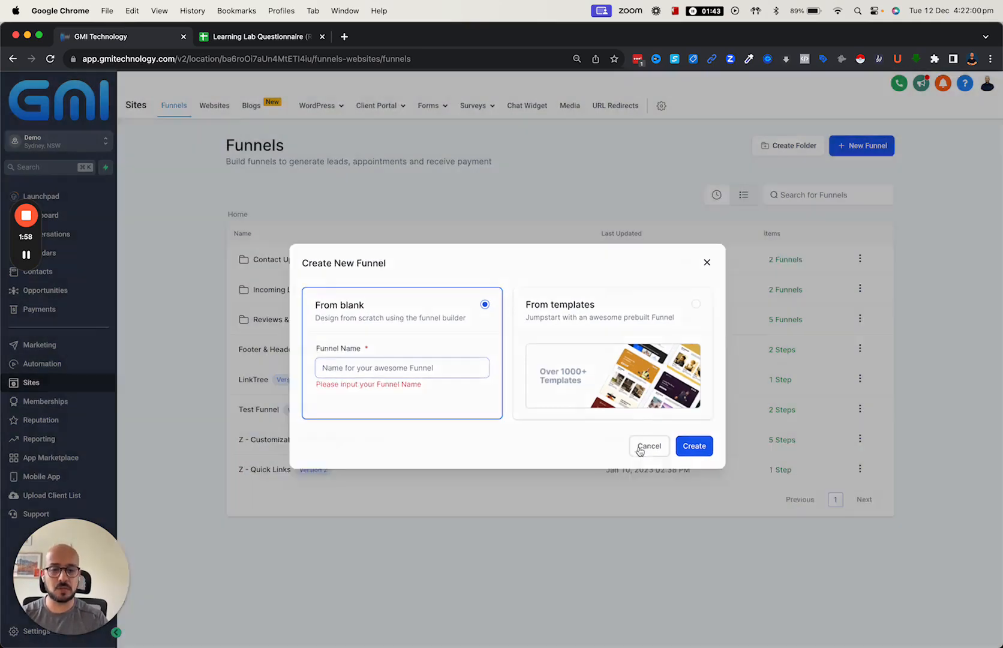
{"action": "left_click", "coordinate": [263, 410]}
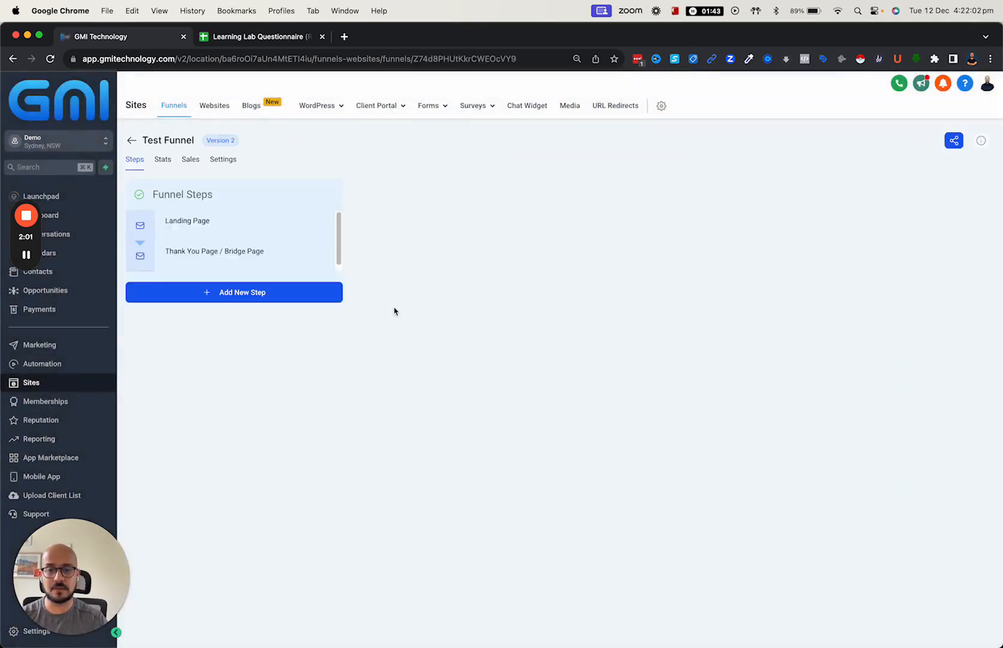
{"action": "left_click", "coordinate": [240, 293]}
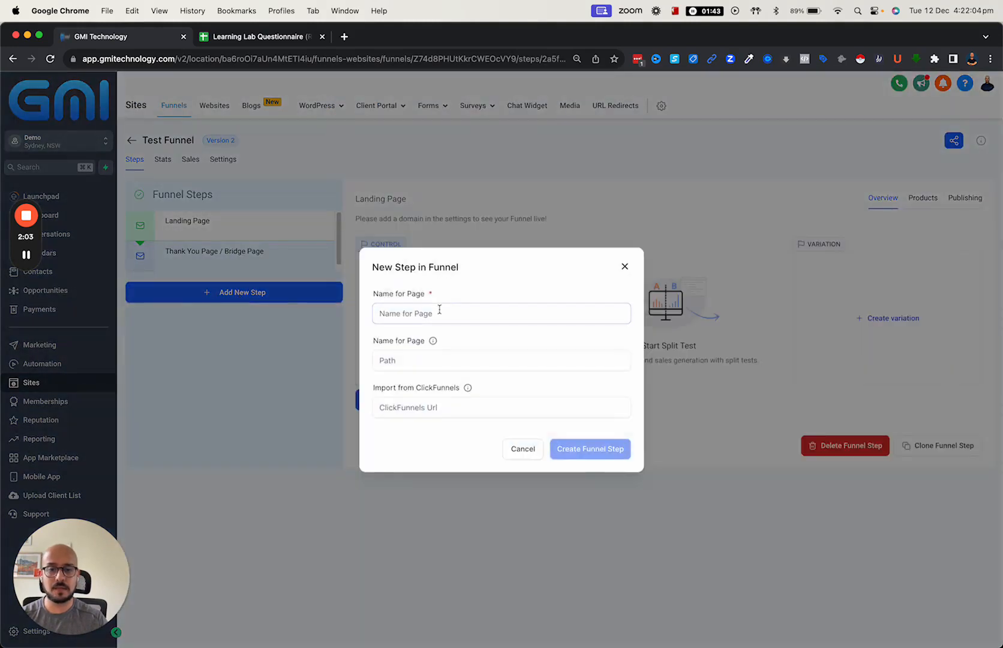
{"action": "left_click", "coordinate": [438, 314]}
{"action": "type", "text": "test page"}
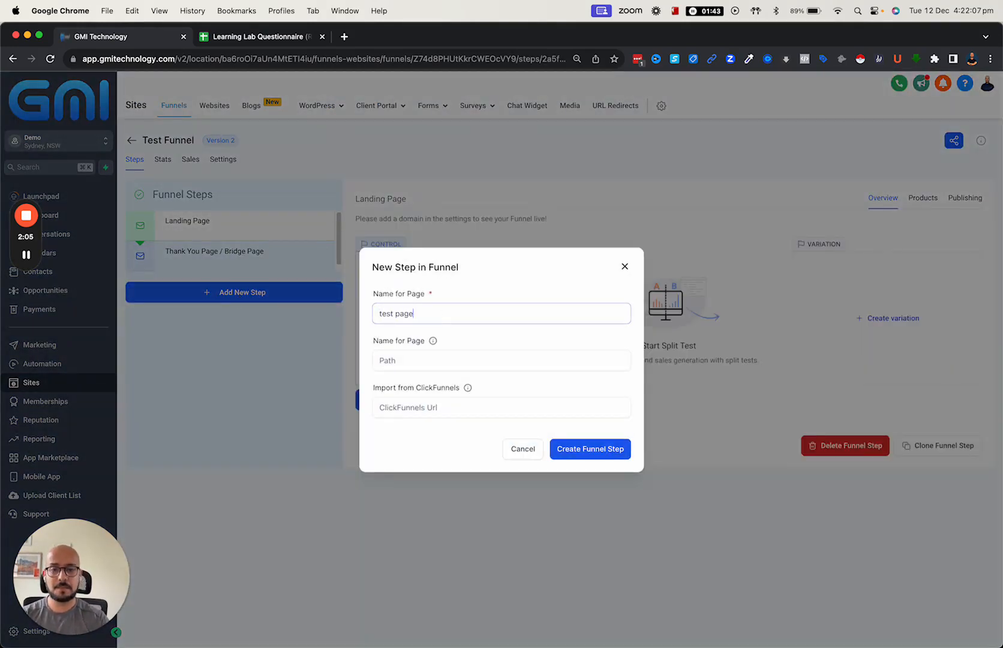
{"action": "left_click", "coordinate": [564, 453]}
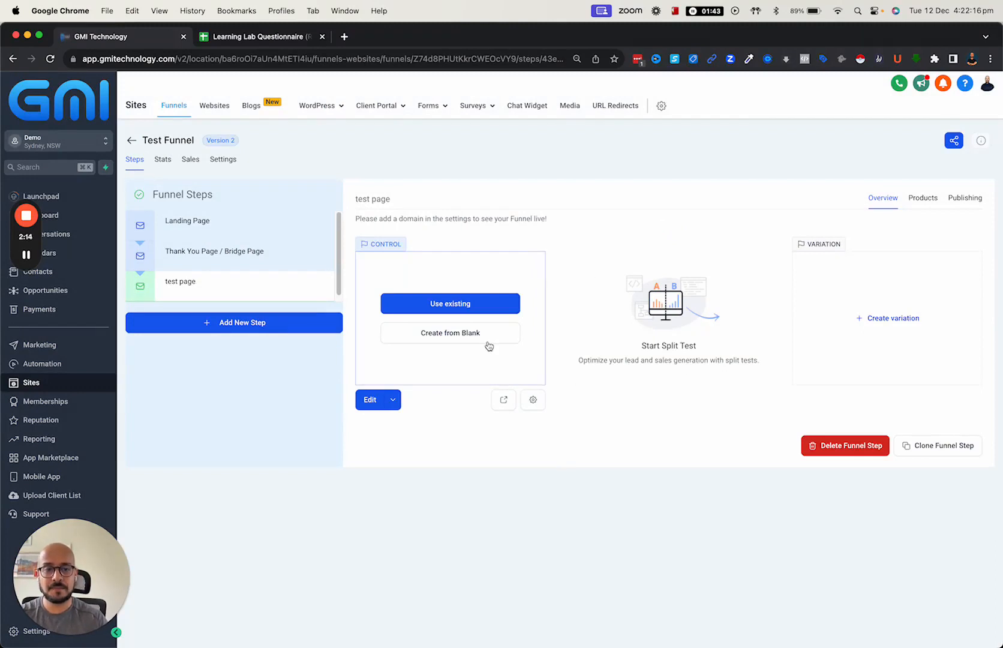
- Build the test page from blank and close the Layouts panel to show the empty canvas
{"action": "left_click", "coordinate": [436, 340]}
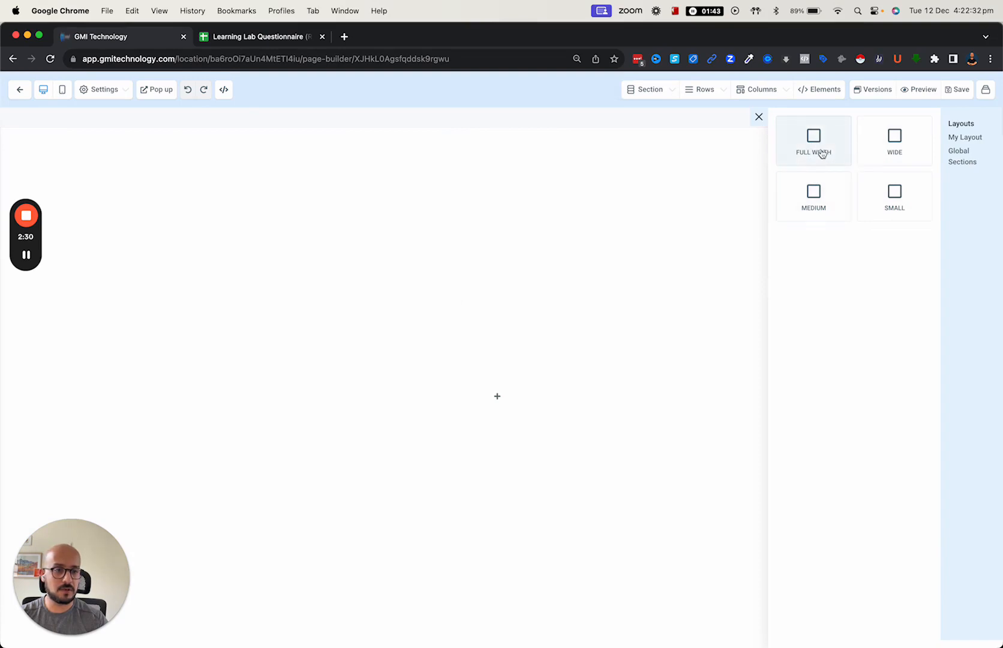
{"action": "left_click", "coordinate": [759, 117]}
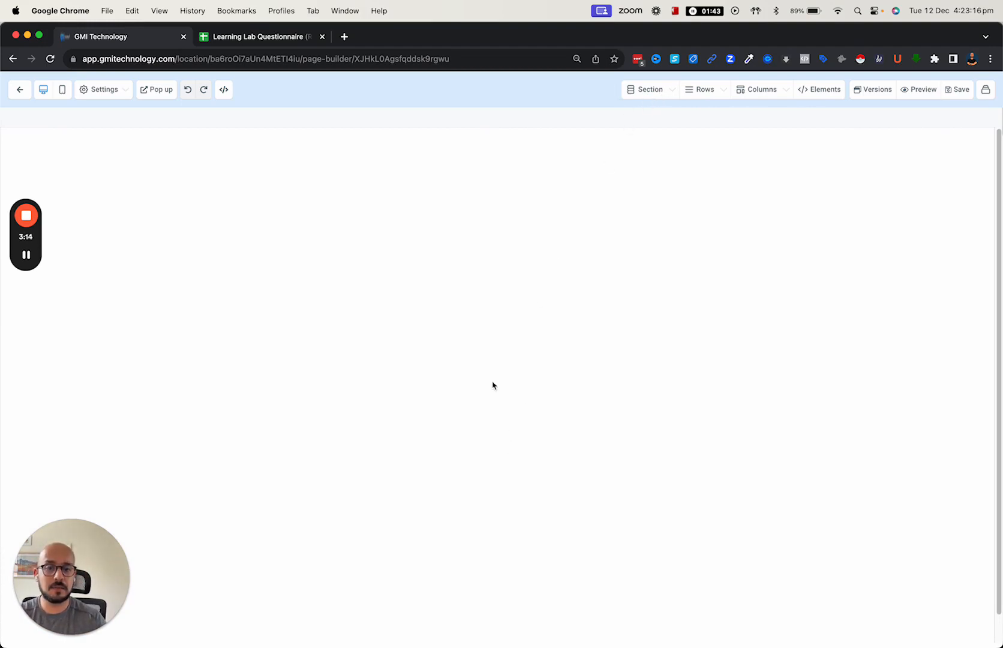
- Add a Full Width section to the blank test page
{"action": "left_click", "coordinate": [643, 96]}
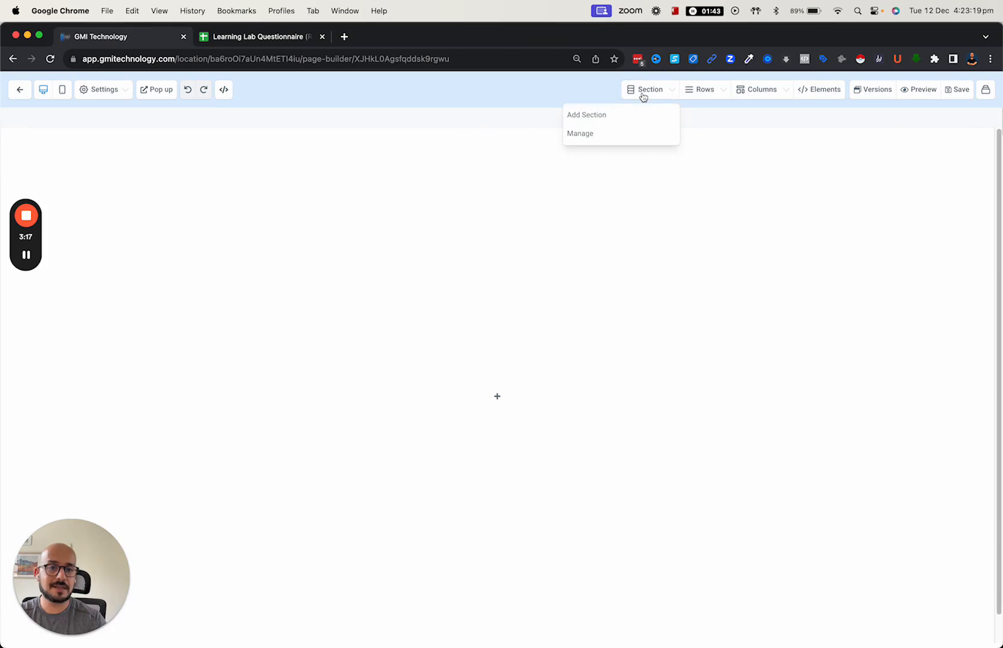
{"action": "left_click", "coordinate": [606, 114]}
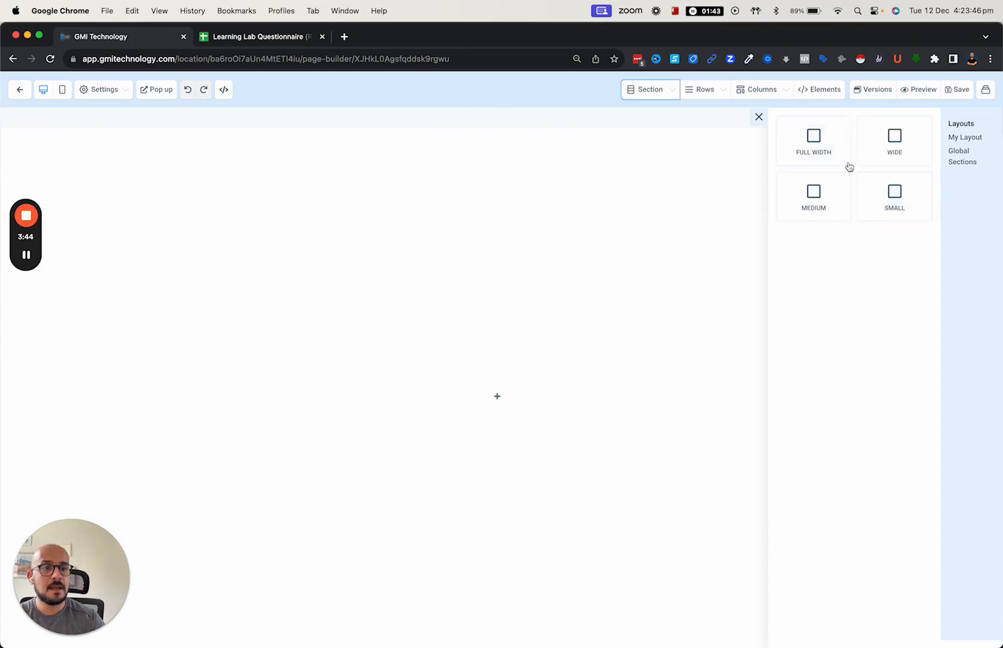
{"action": "left_click", "coordinate": [834, 144]}
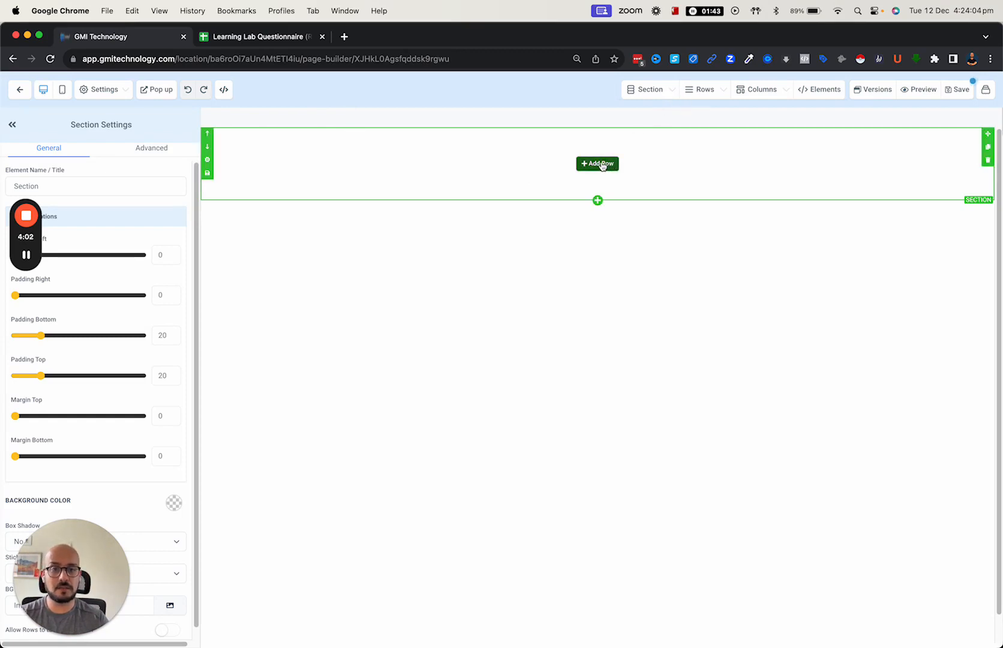
- Add a 1 Column row inside the new section
{"action": "left_click", "coordinate": [703, 92]}
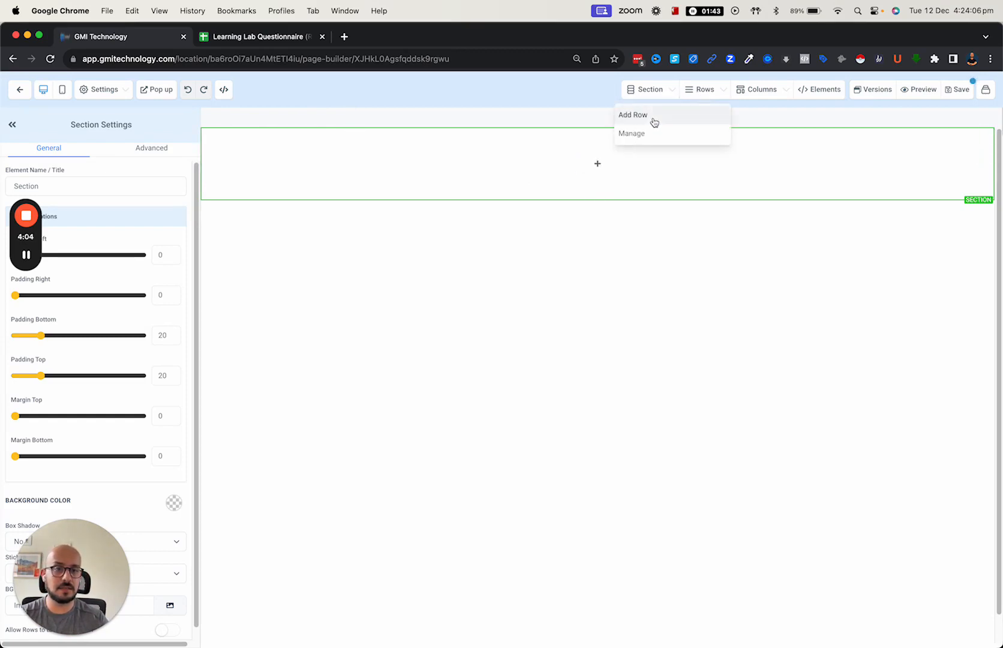
{"action": "left_click", "coordinate": [605, 164]}
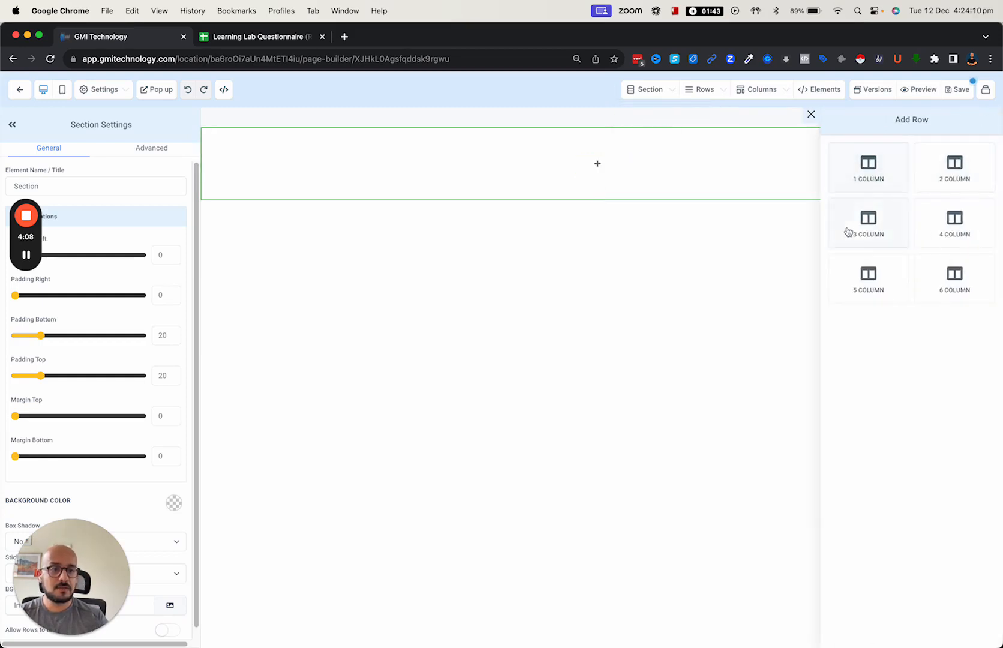
{"action": "left_click", "coordinate": [860, 175]}
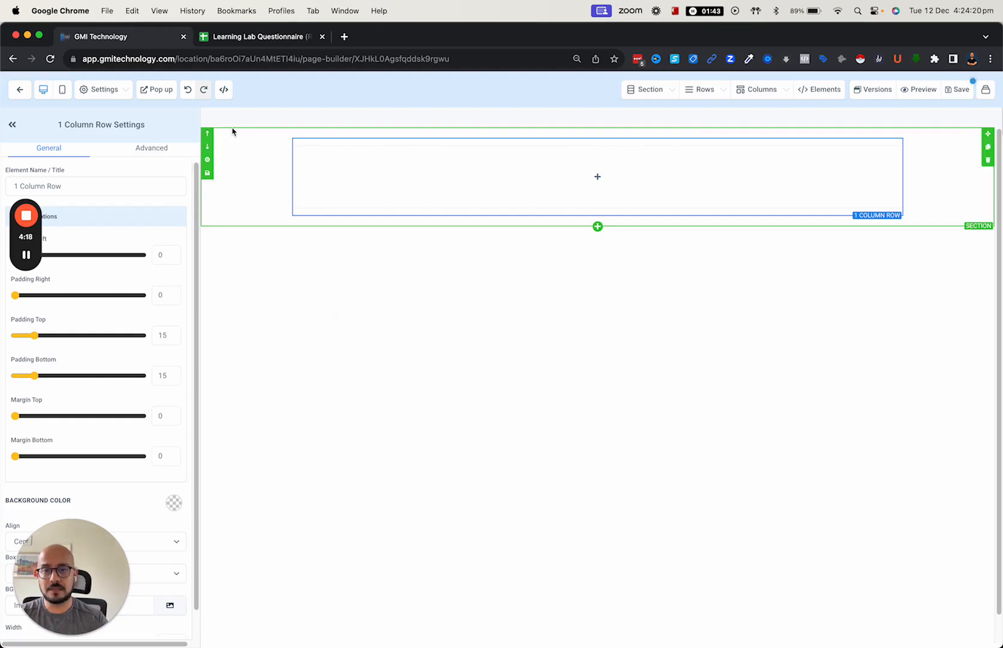
- Add a call-to-action headline and a paragraph beneath it in the row's column
{"action": "left_click", "coordinate": [342, 150]}
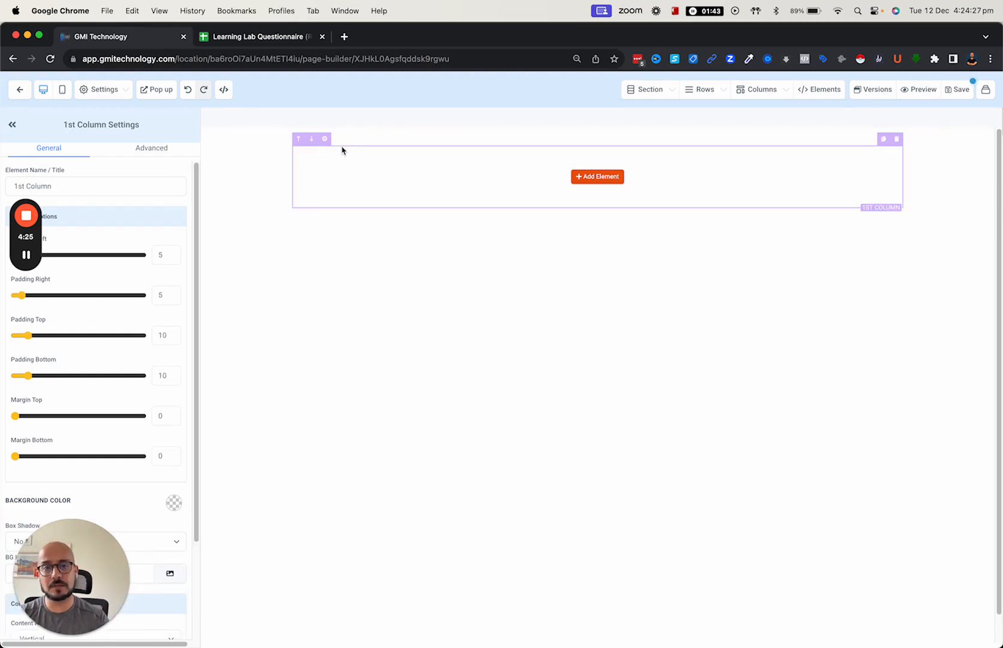
{"action": "left_click", "coordinate": [599, 183]}
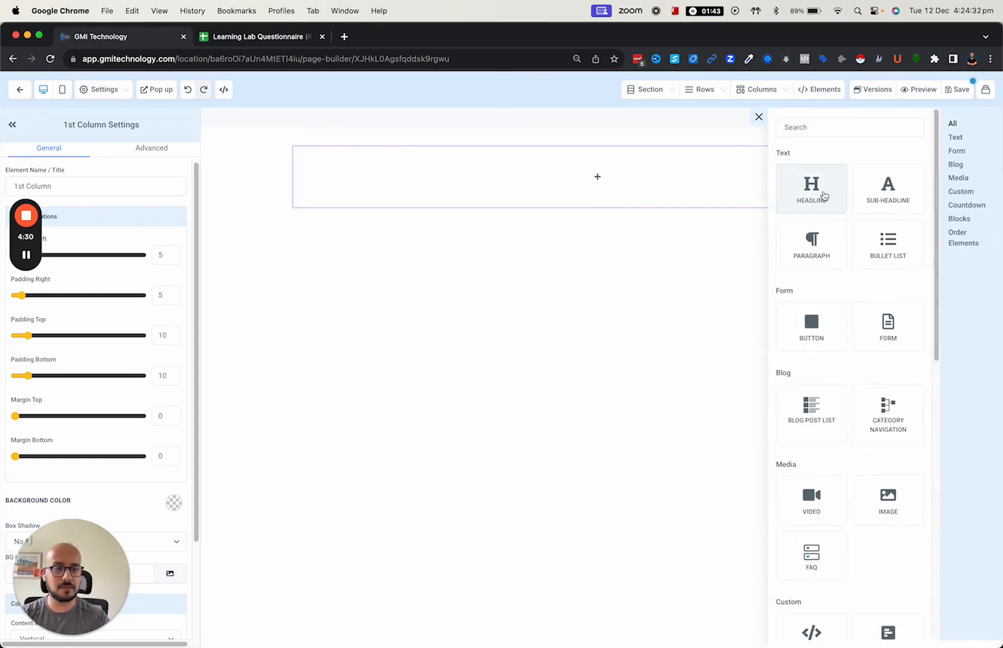
{"action": "left_click", "coordinate": [885, 191]}
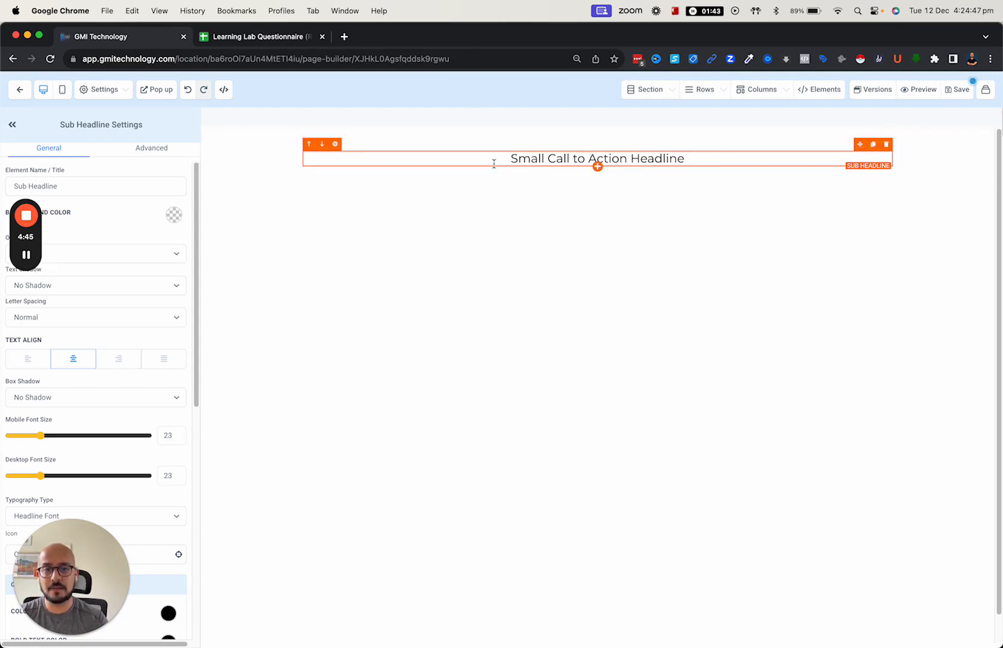
{"action": "left_click", "coordinate": [598, 166]}
{"action": "left_click", "coordinate": [793, 237]}
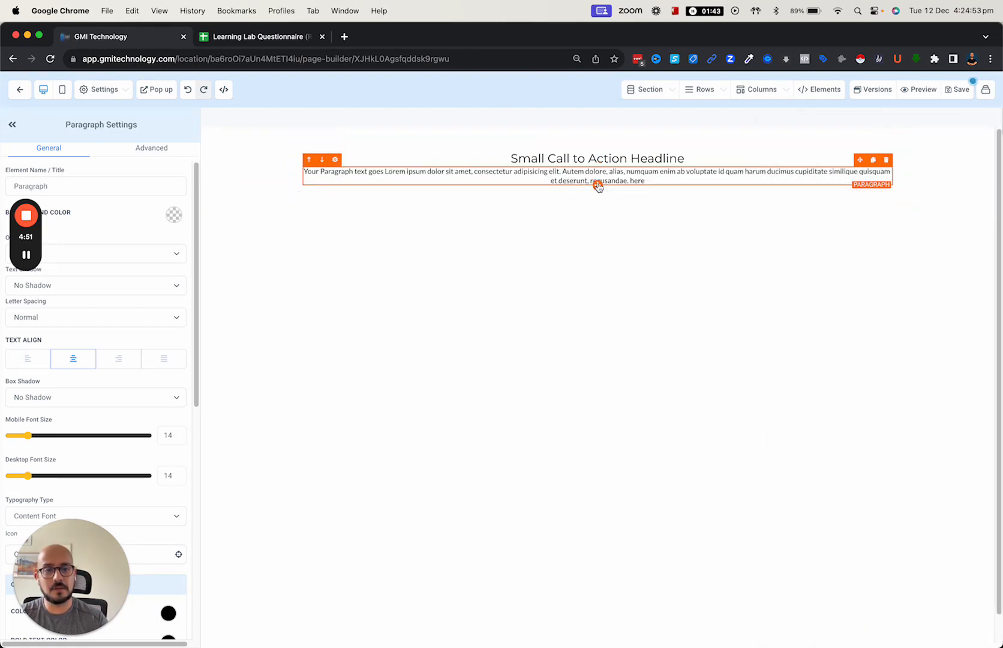
- Drag a Click to Sign Up button element in below the paragraph
{"action": "left_click", "coordinate": [806, 92]}
{"action": "left_click", "coordinate": [752, 116]}
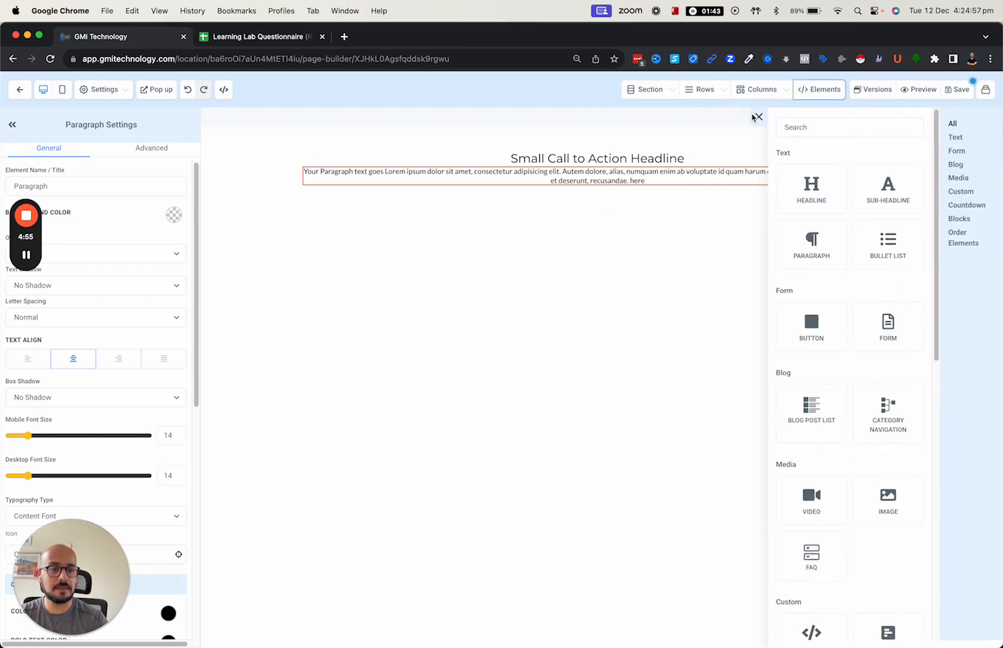
{"action": "left_click_drag", "start_coordinate": [824, 336], "coordinate": [623, 215]}
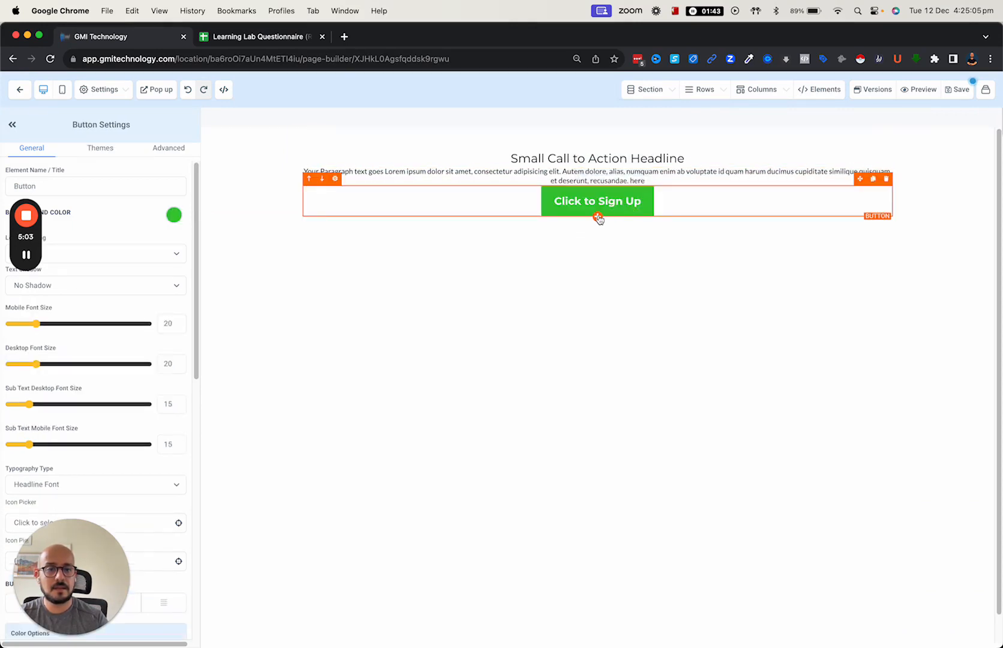
{"action": "left_click", "coordinate": [597, 217]}
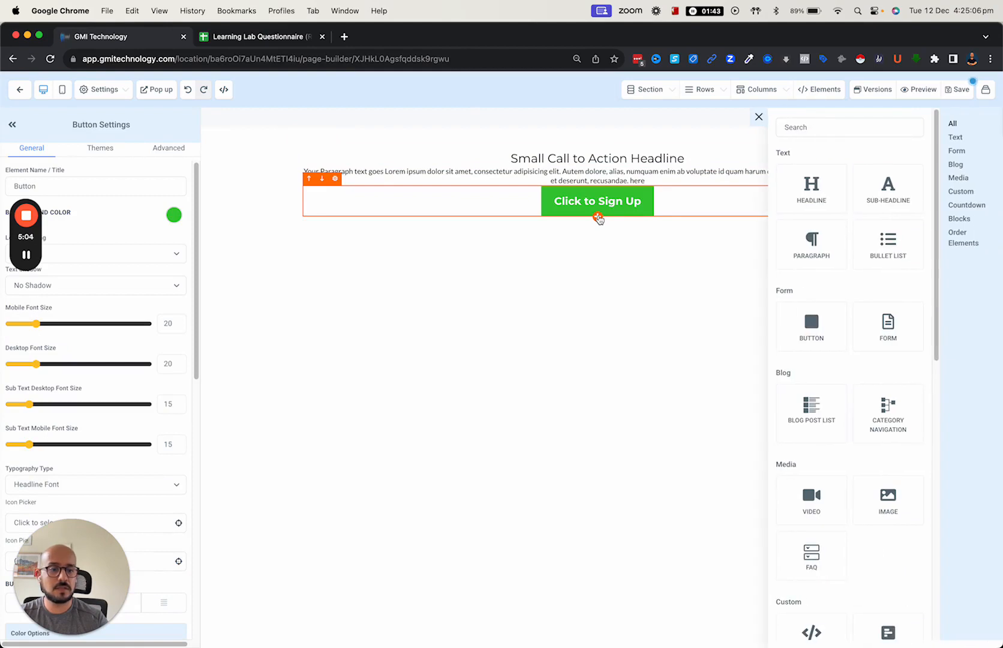
- Insert an image placeholder, reposition the sign-up button, and select the content column
{"action": "left_click", "coordinate": [888, 501]}
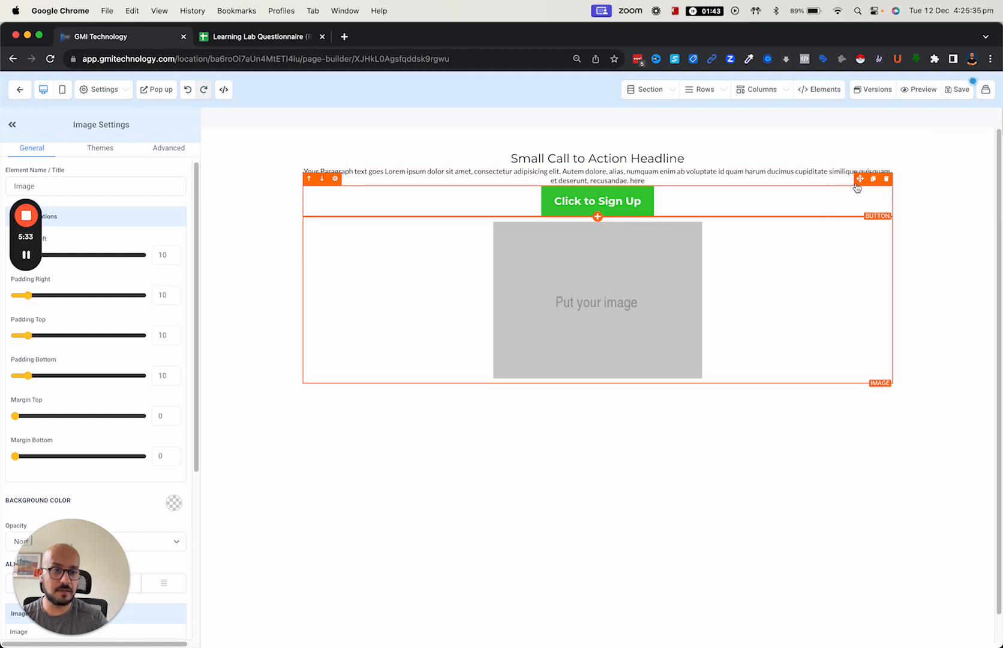
{"action": "mouse_move", "coordinate": [861, 183]}
{"action": "left_mouse_down"}
{"action": "mouse_move", "coordinate": [916, 176]}
{"action": "mouse_move", "coordinate": [891, 250]}
{"action": "mouse_move", "coordinate": [834, 185]}
{"action": "mouse_move", "coordinate": [837, 193]}
{"action": "mouse_move", "coordinate": [841, 186]}
{"action": "left_mouse_up"}
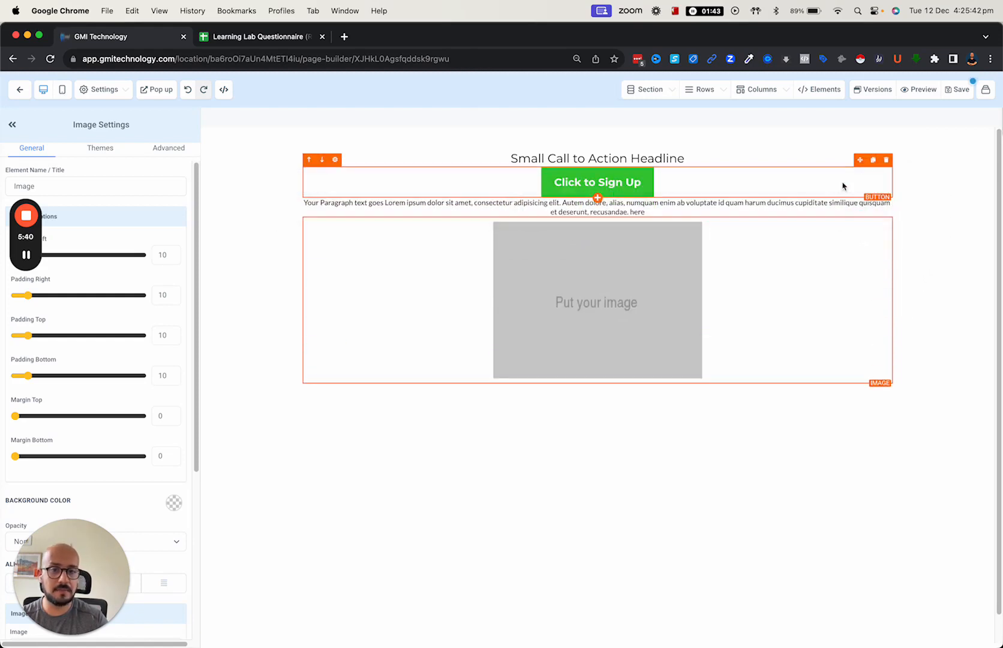
{"action": "left_click", "coordinate": [561, 146]}
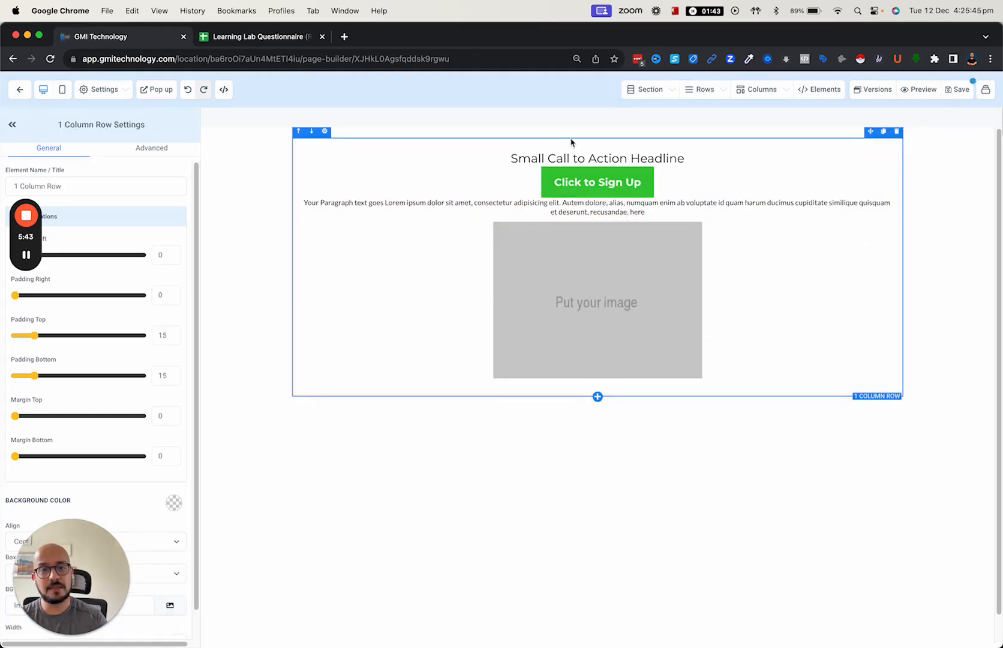
{"action": "left_click", "coordinate": [512, 152]}
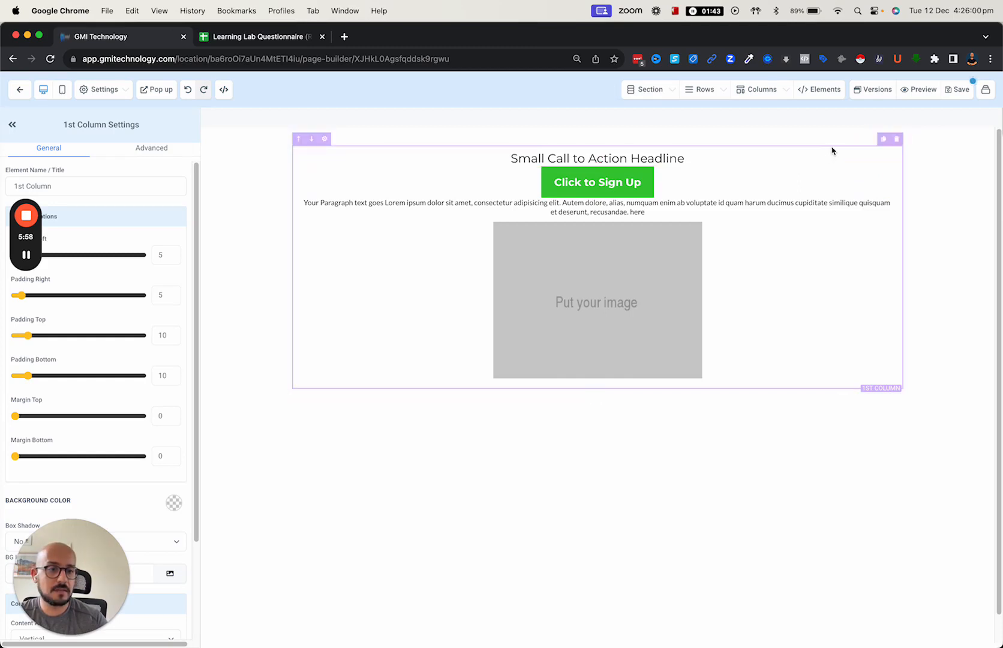
- Clone the column and delete the copy's button, headline and paragraph, keeping its image
{"action": "left_click", "coordinate": [884, 139]}
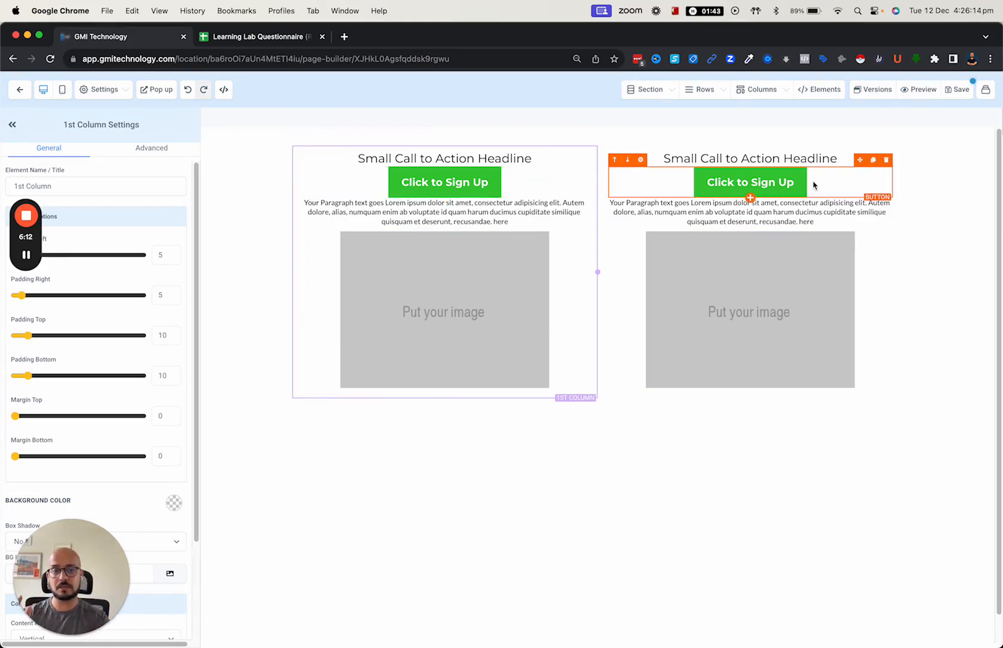
{"action": "left_click", "coordinate": [888, 161]}
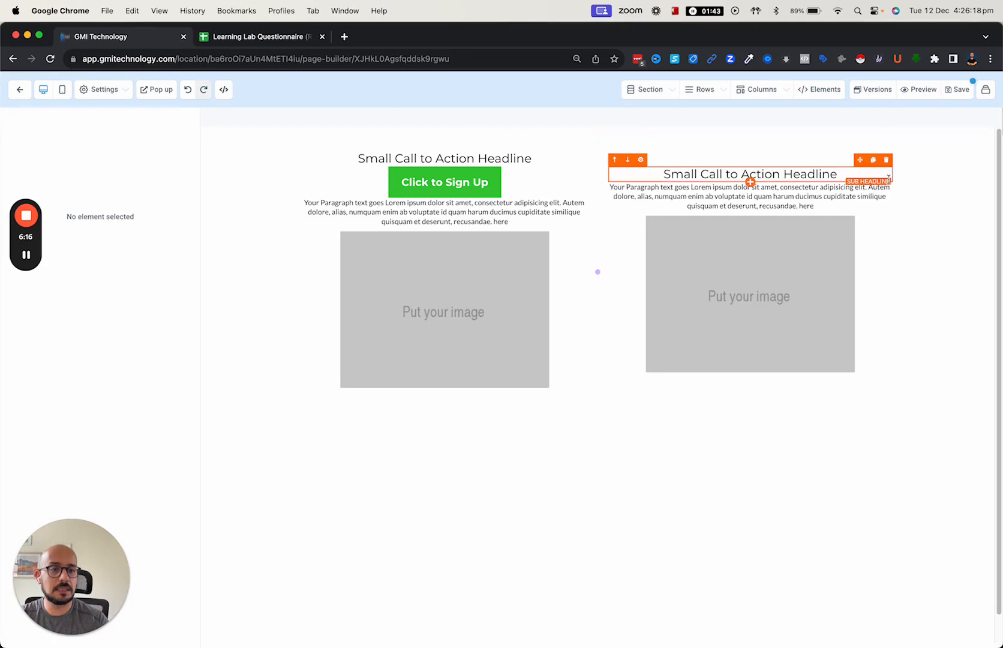
{"action": "left_click", "coordinate": [887, 160]}
{"action": "left_click", "coordinate": [886, 167]}
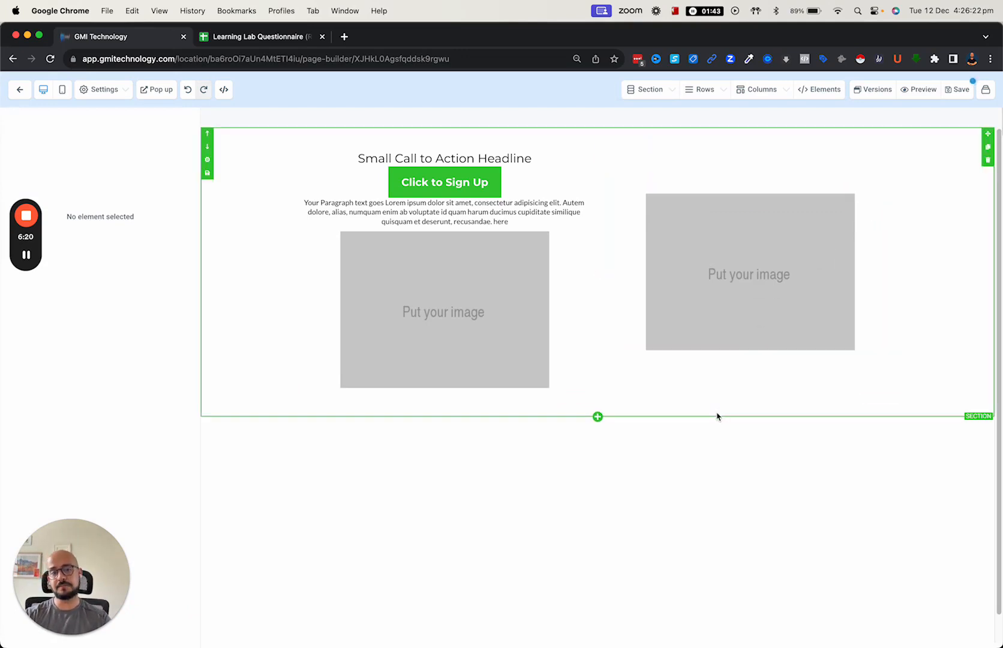
- Delete the left image, move the sign-up button below the paragraph, and set its top margin to 150
{"action": "left_click", "coordinate": [581, 220]}
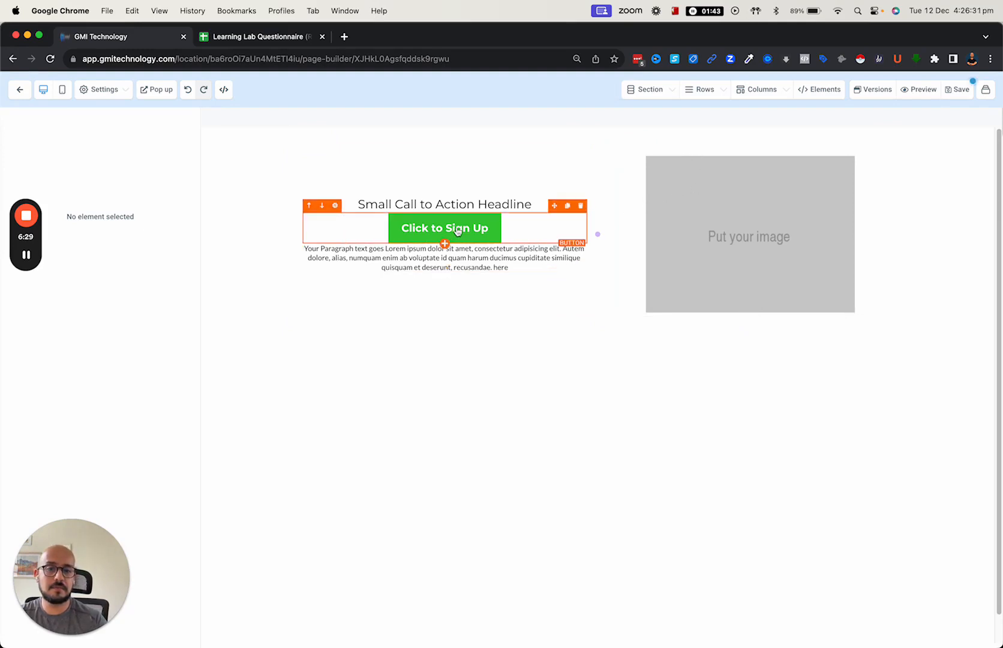
{"action": "left_click_drag", "start_coordinate": [554, 205], "coordinate": [552, 266]}
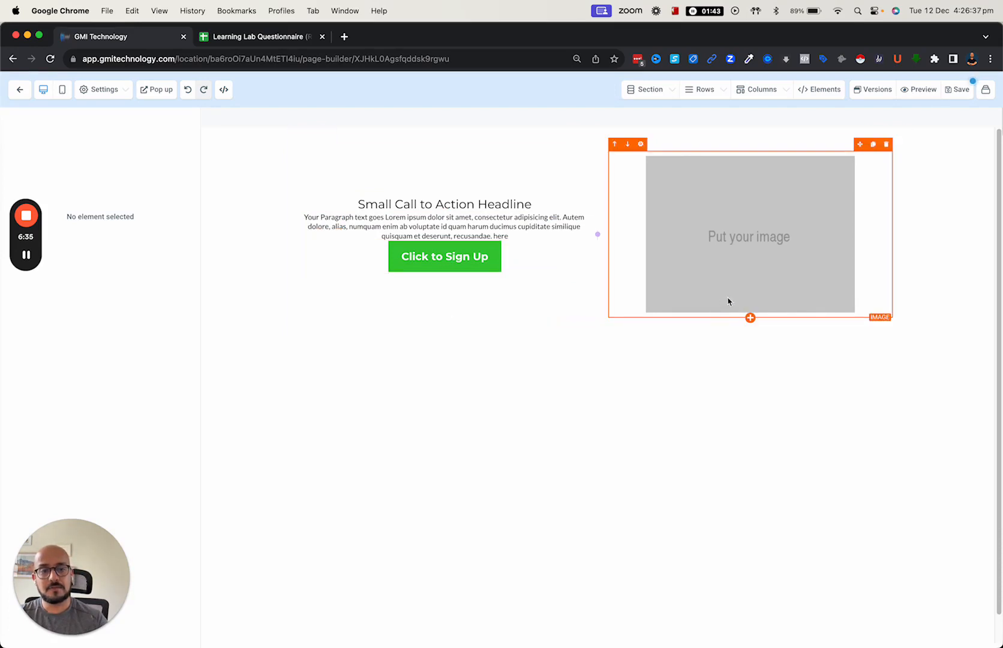
{"action": "left_click", "coordinate": [442, 263]}
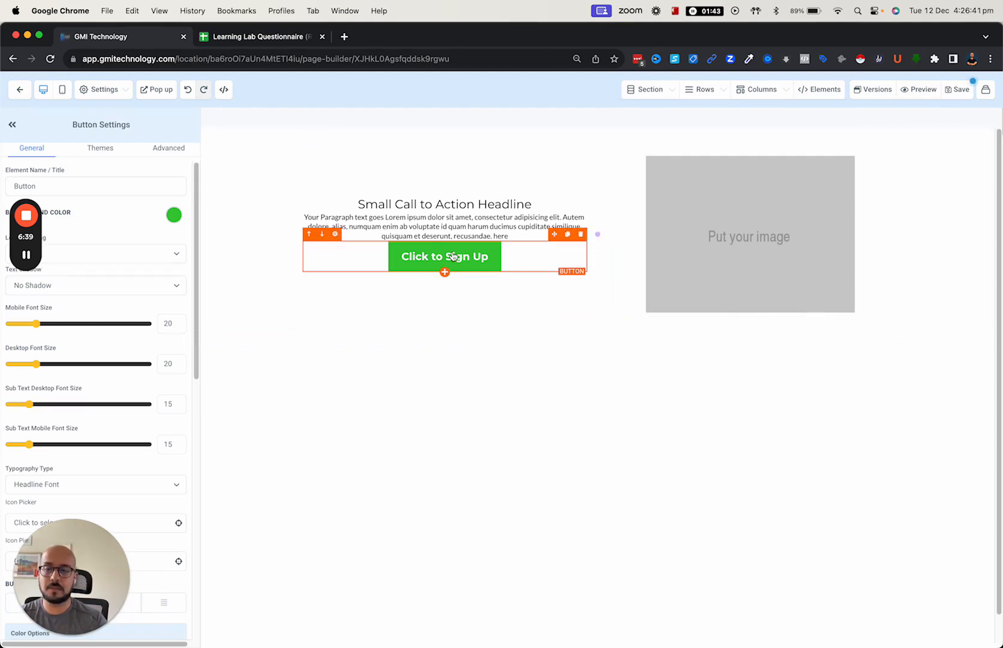
{"action": "left_click_drag", "start_coordinate": [87, 551], "coordinate": [480, 456]}
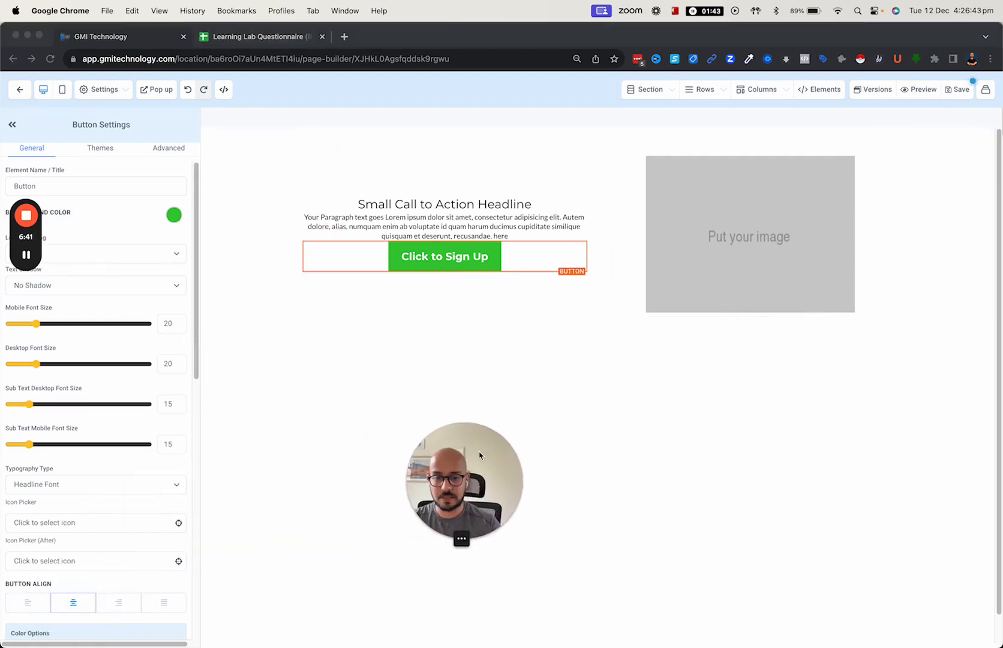
{"action": "mouse_move", "coordinate": [38, 243]}
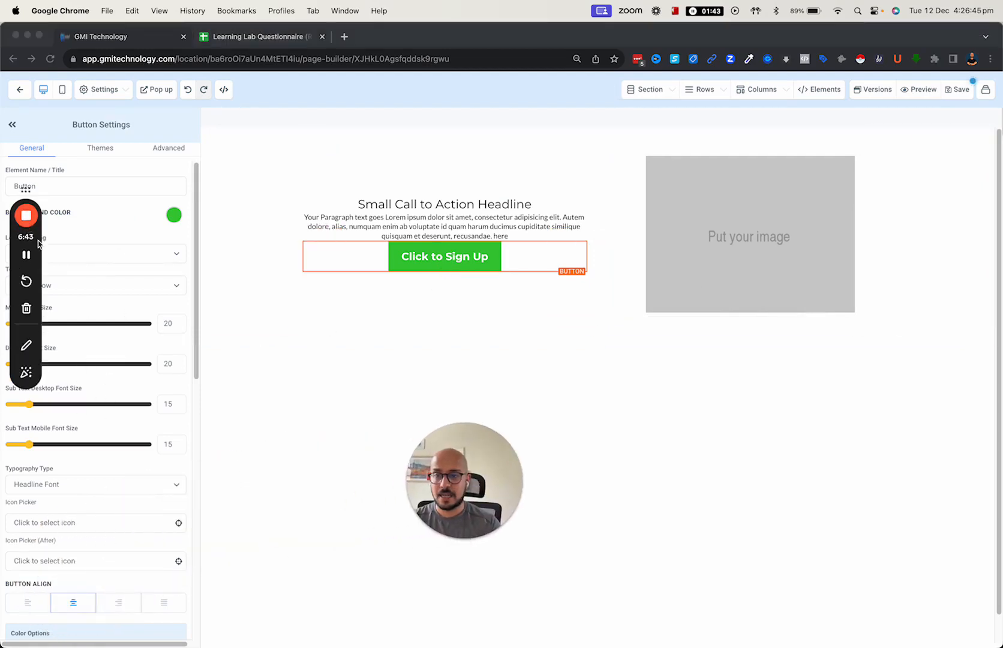
{"action": "left_click_drag", "start_coordinate": [38, 243], "coordinate": [244, 172]}
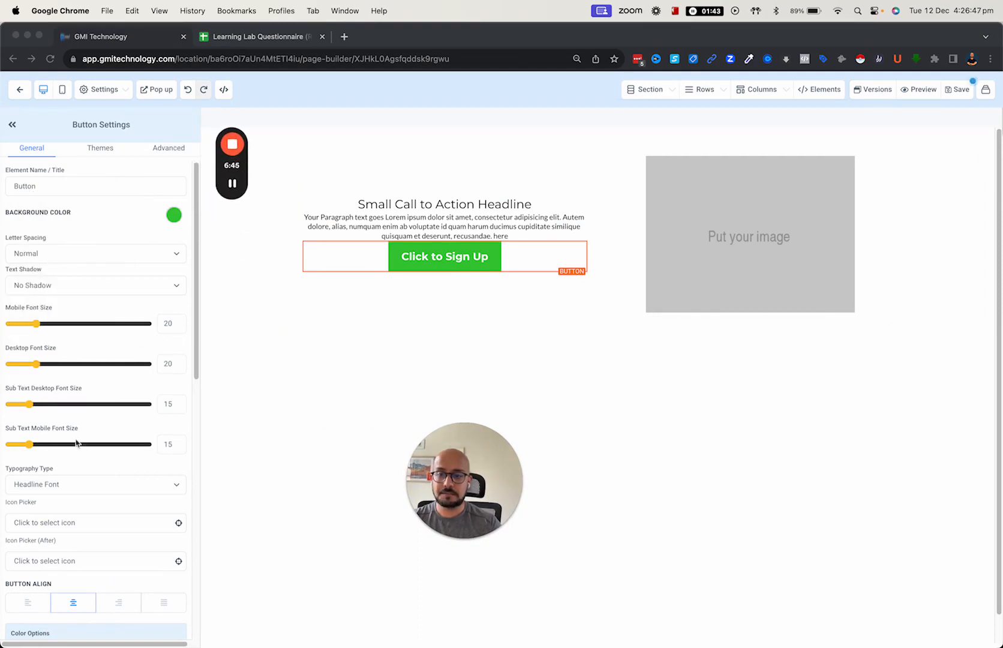
{"action": "scroll", "coordinate": [40, 394], "scroll_direction": "down", "scroll_amount": 3}
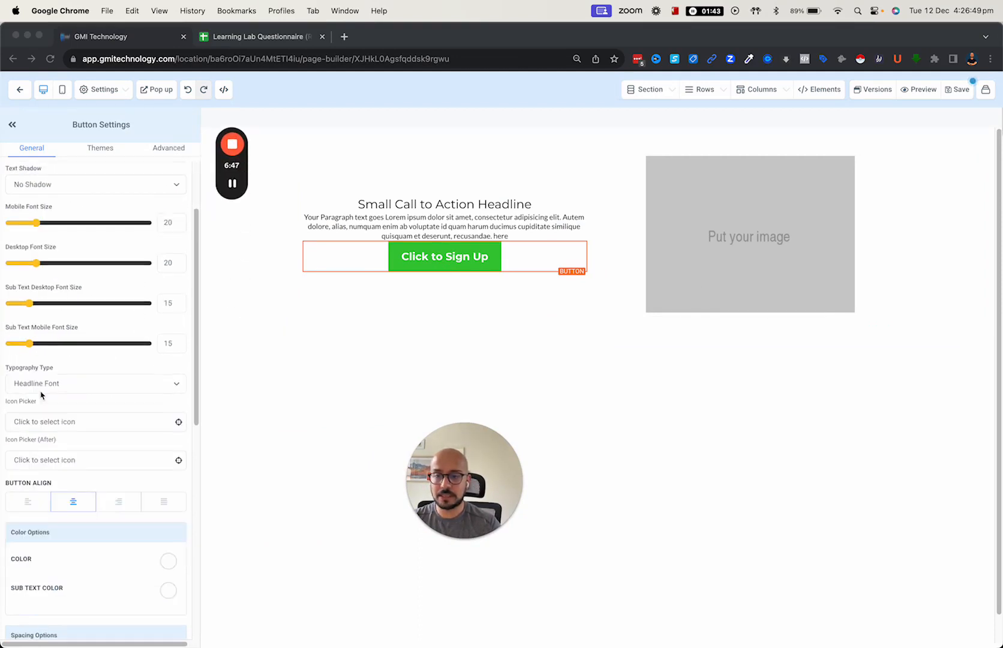
{"action": "scroll", "coordinate": [41, 395], "scroll_direction": "down", "scroll_amount": 10}
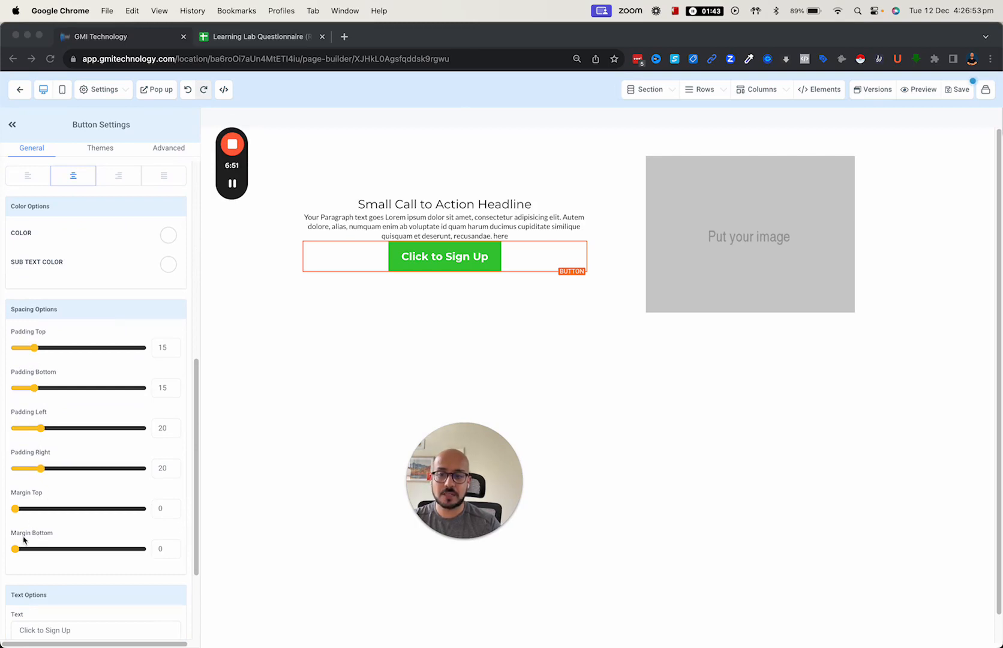
{"action": "left_click", "coordinate": [16, 509]}
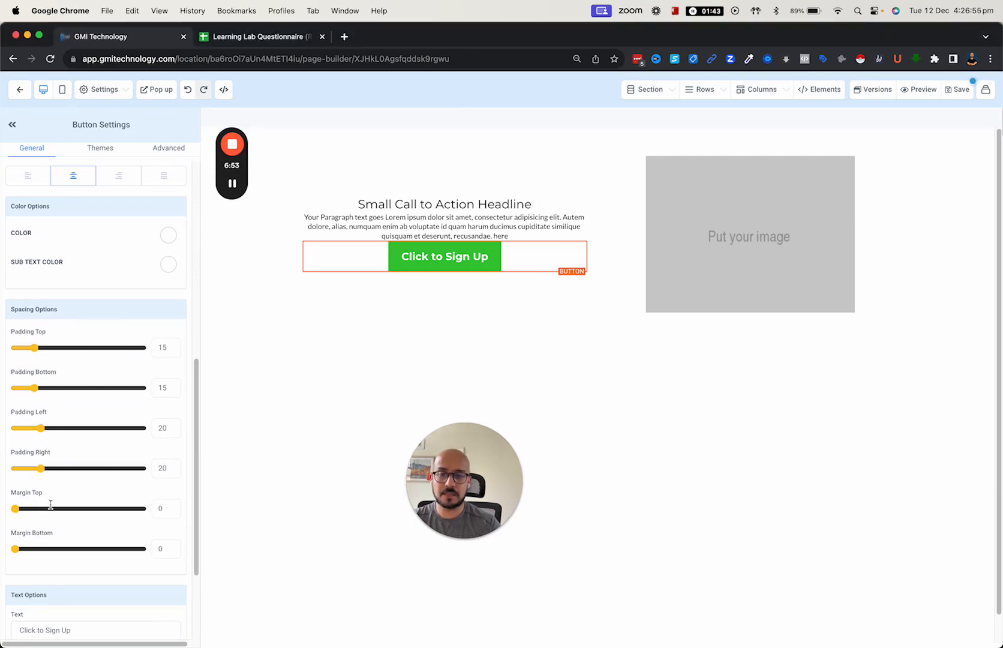
{"action": "left_click_drag", "start_coordinate": [16, 509], "coordinate": [152, 509]}
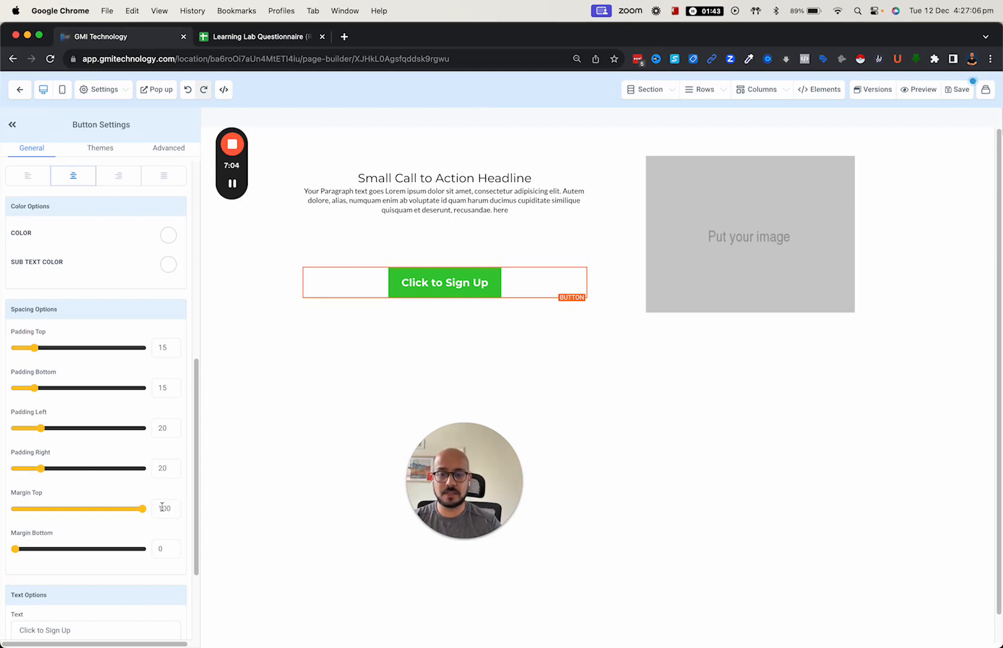
{"action": "left_click", "coordinate": [167, 509]}
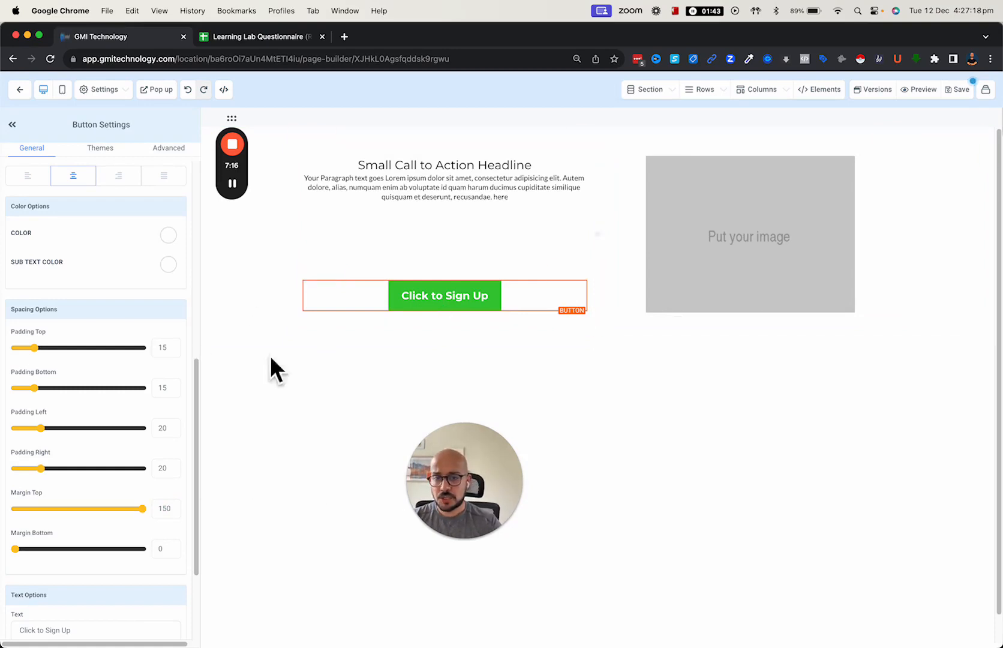
{"action": "scroll", "coordinate": [117, 505], "scroll_direction": "up", "scroll_amount": 10}
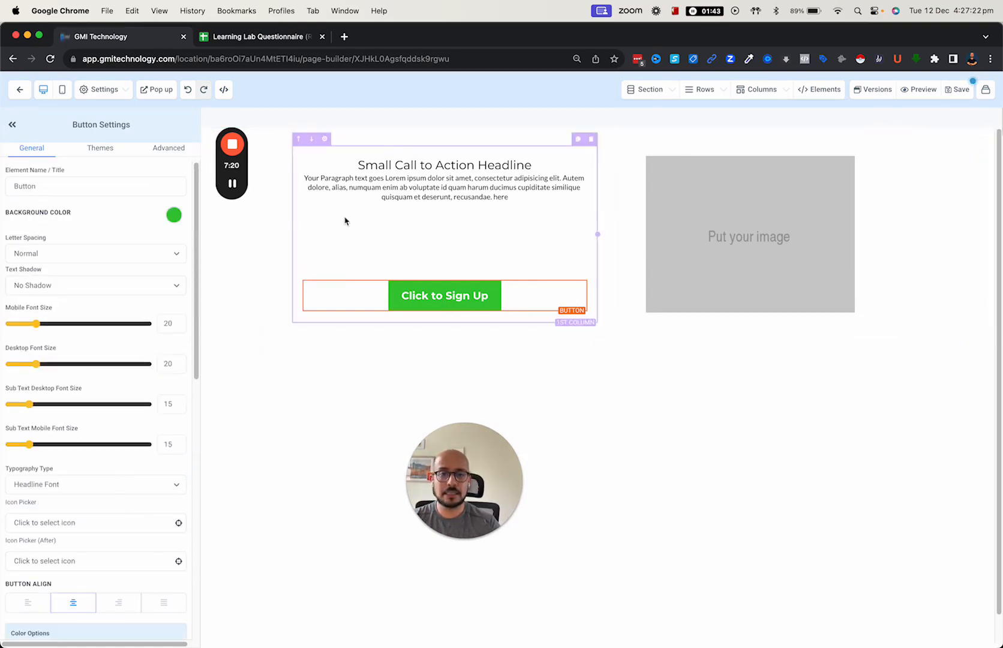
- Select the words 'Action Headline' in the headline text
{"action": "left_click", "coordinate": [442, 165]}
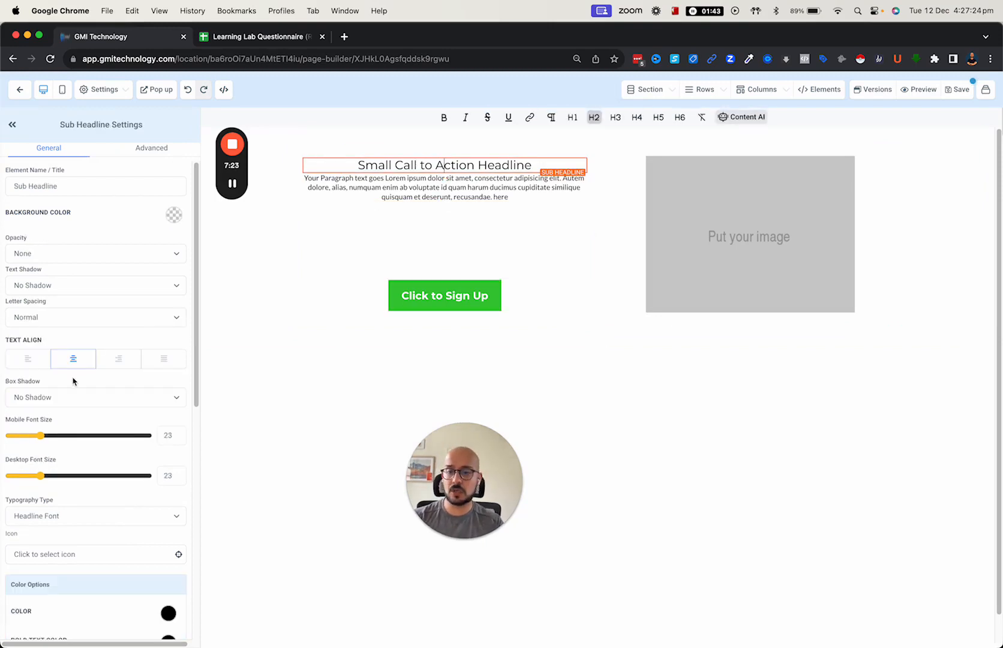
{"action": "scroll", "coordinate": [96, 360], "scroll_direction": "down", "scroll_amount": 5}
{"action": "scroll", "coordinate": [100, 362], "scroll_direction": "down", "scroll_amount": 1}
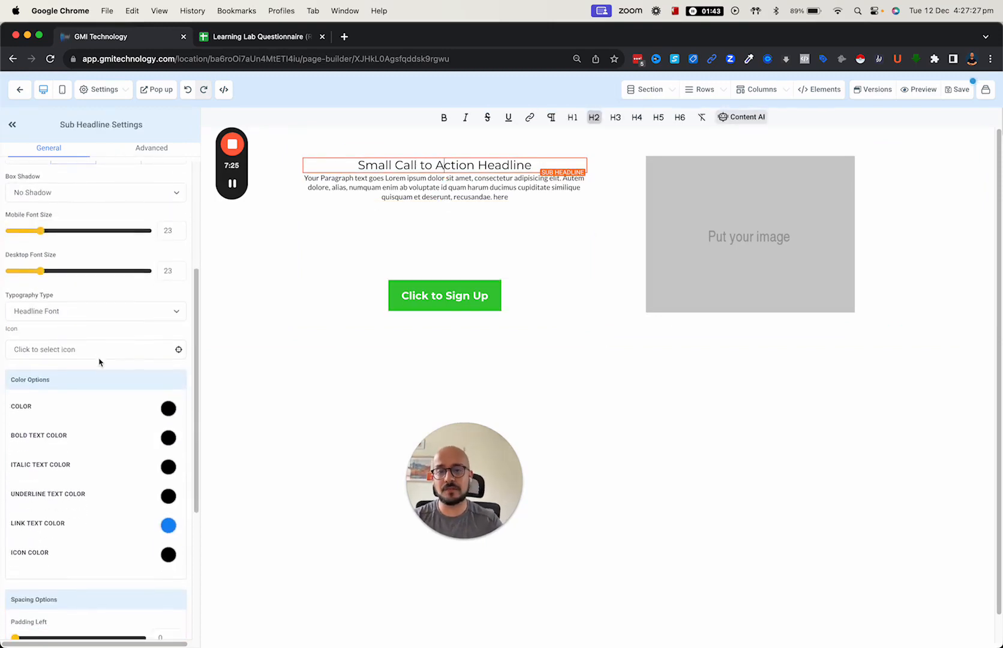
{"action": "triple_click", "coordinate": [415, 167]}
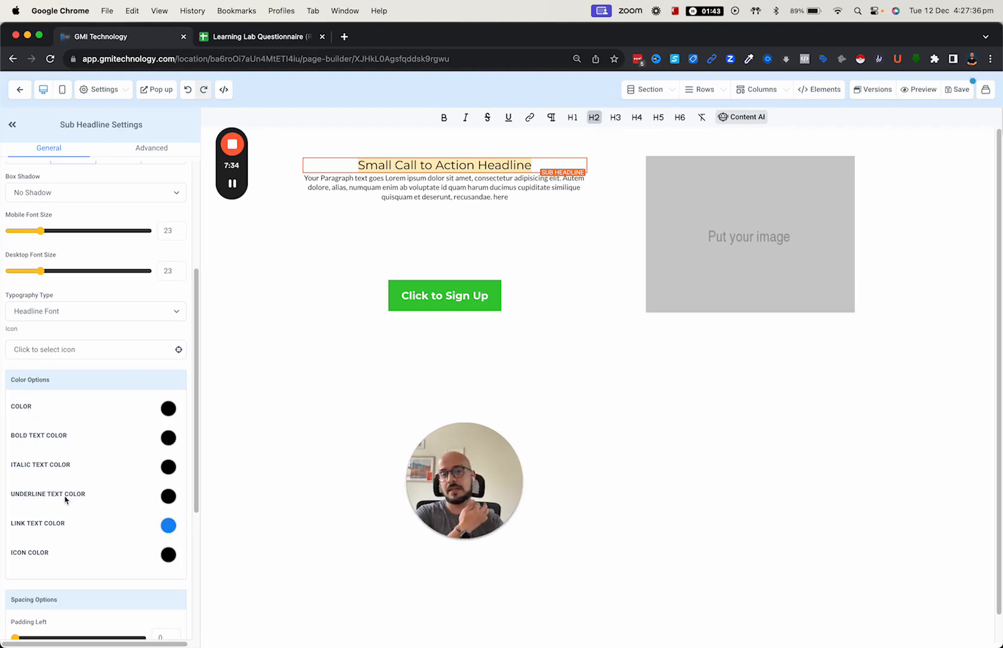
{"action": "left_click", "coordinate": [449, 166]}
{"action": "double_click", "coordinate": [445, 166]}
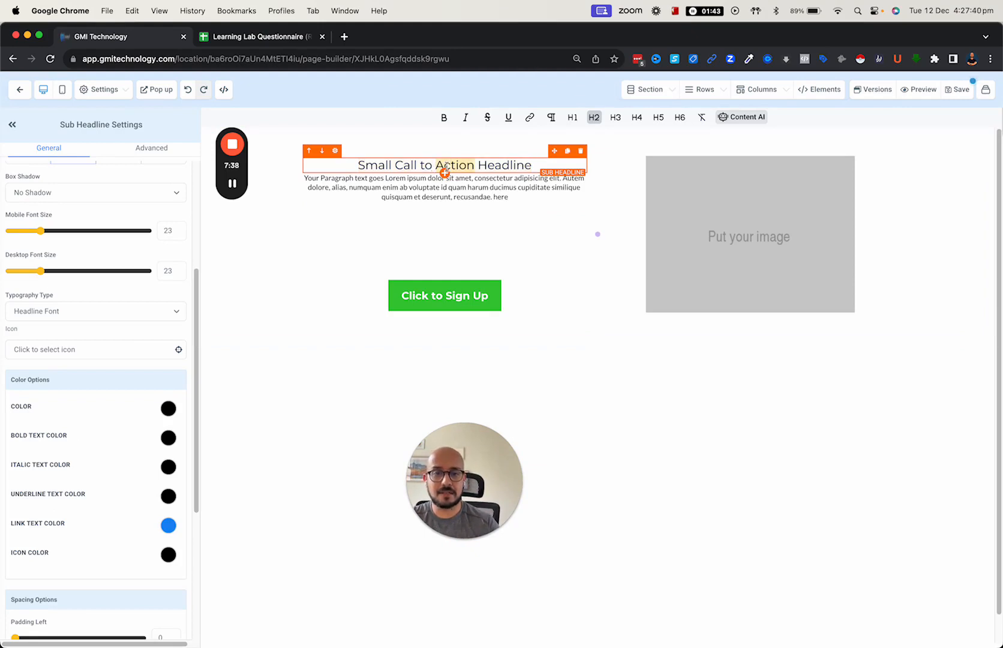
{"action": "left_click", "coordinate": [444, 178]}
{"action": "left_click", "coordinate": [436, 166]}
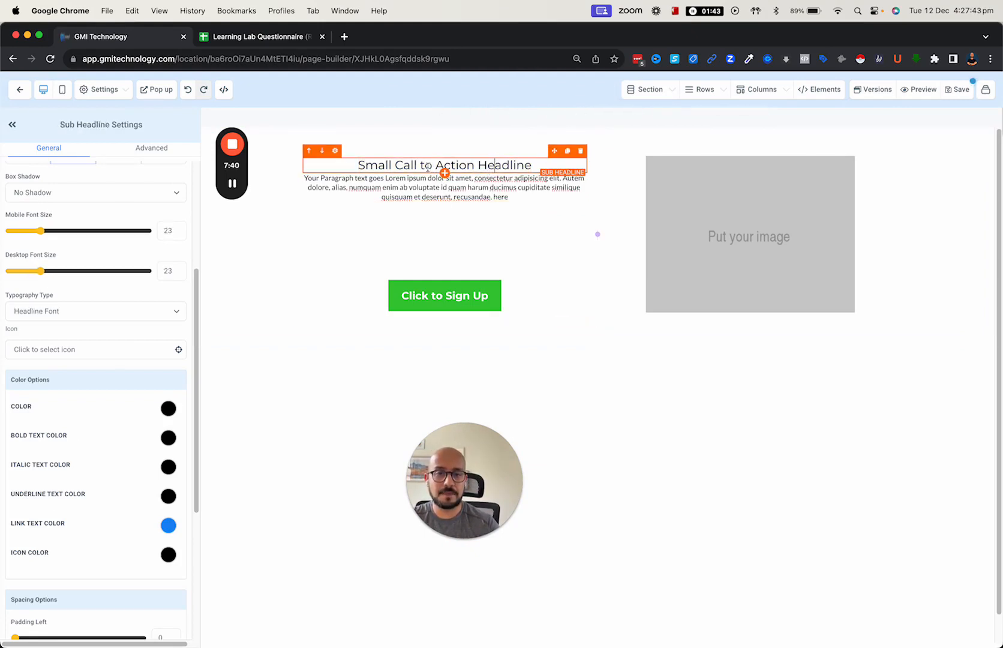
{"action": "left_click_drag", "start_coordinate": [436, 166], "coordinate": [531, 163]}
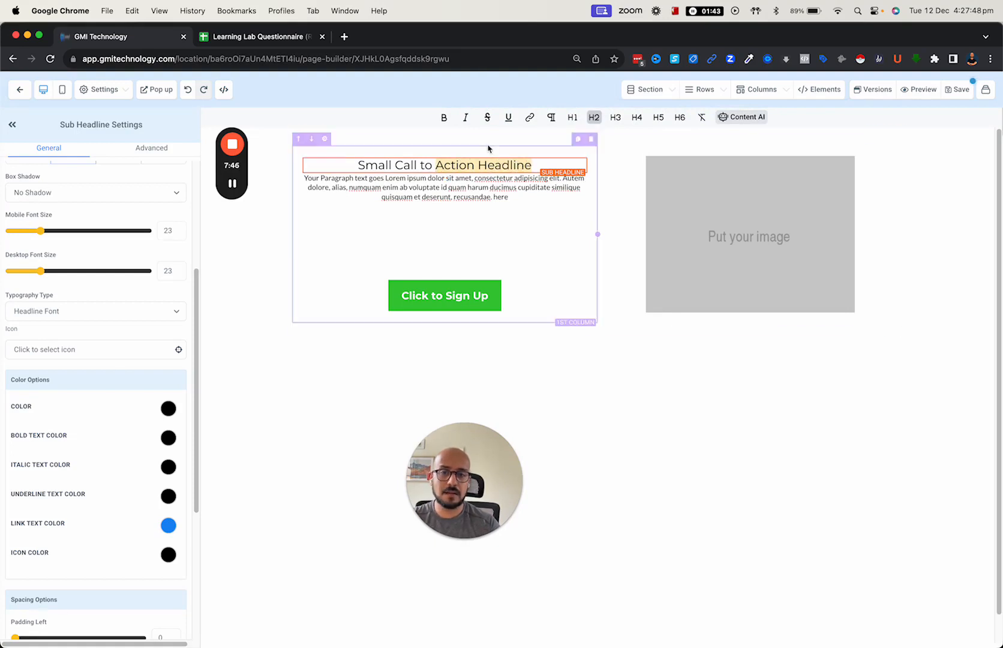
- Make 'Action Headline' bold with a red bold-text colour
{"action": "left_click", "coordinate": [444, 118]}
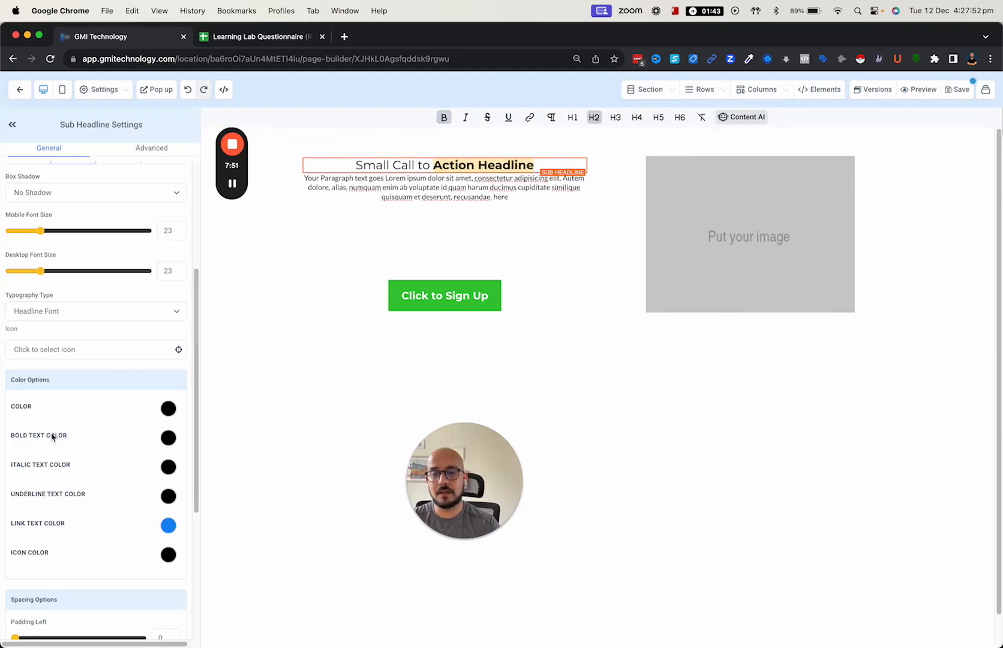
{"action": "left_click", "coordinate": [169, 439]}
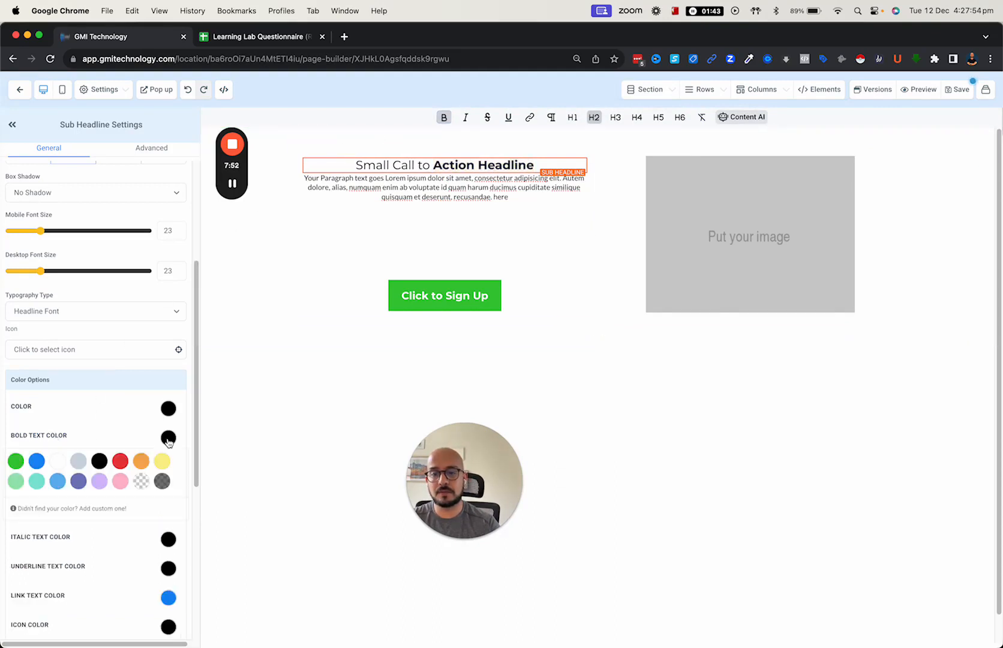
{"action": "left_click", "coordinate": [121, 461]}
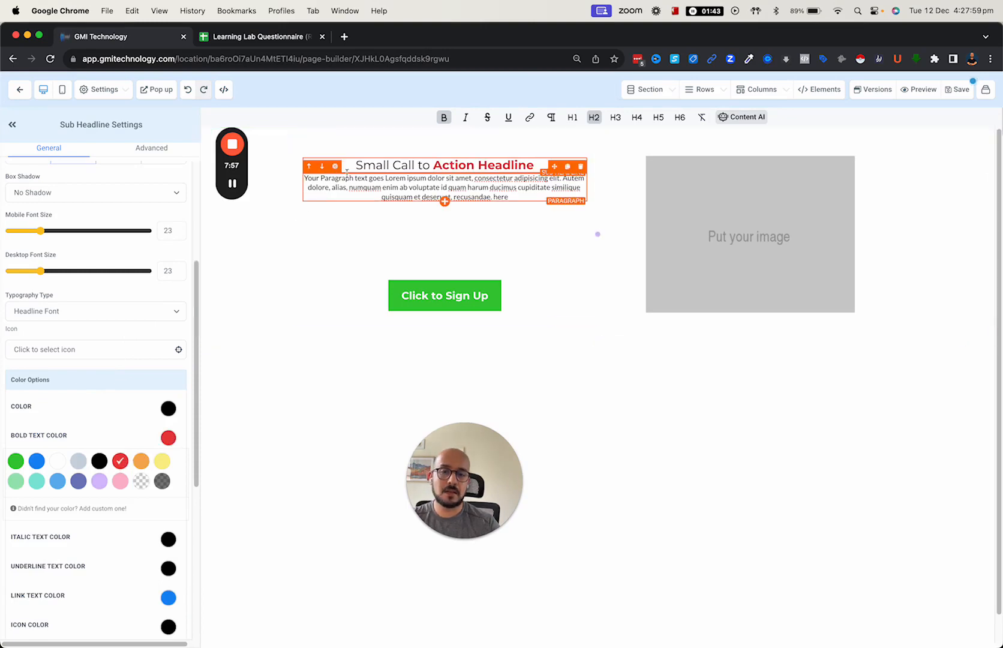
{"action": "double_click", "coordinate": [373, 165]}
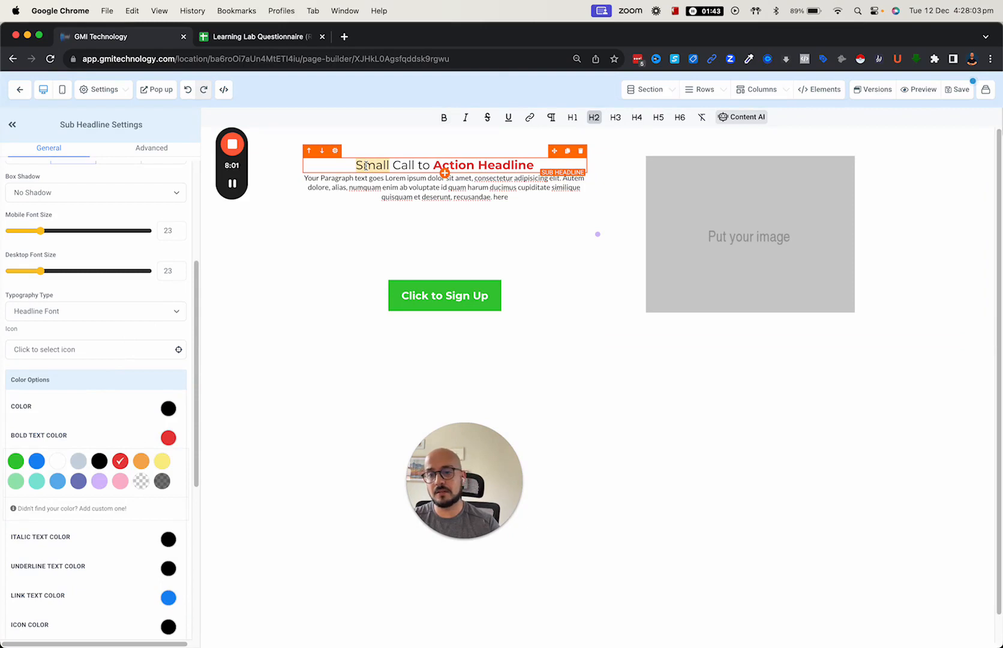
- Make the word 'Small' italic and green
{"action": "left_click", "coordinate": [467, 121]}
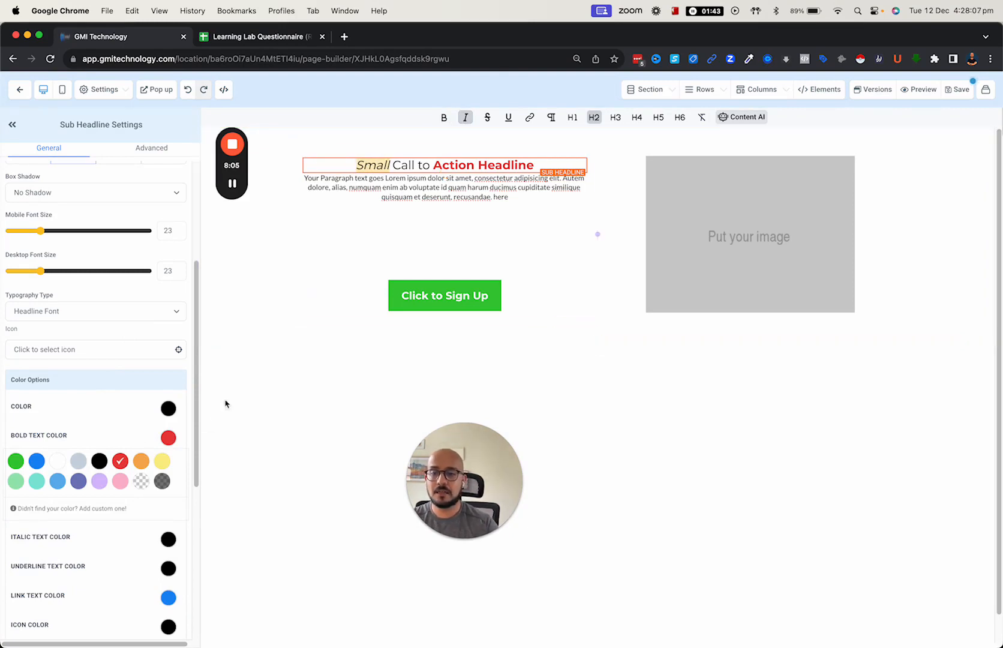
{"action": "left_click", "coordinate": [169, 539]}
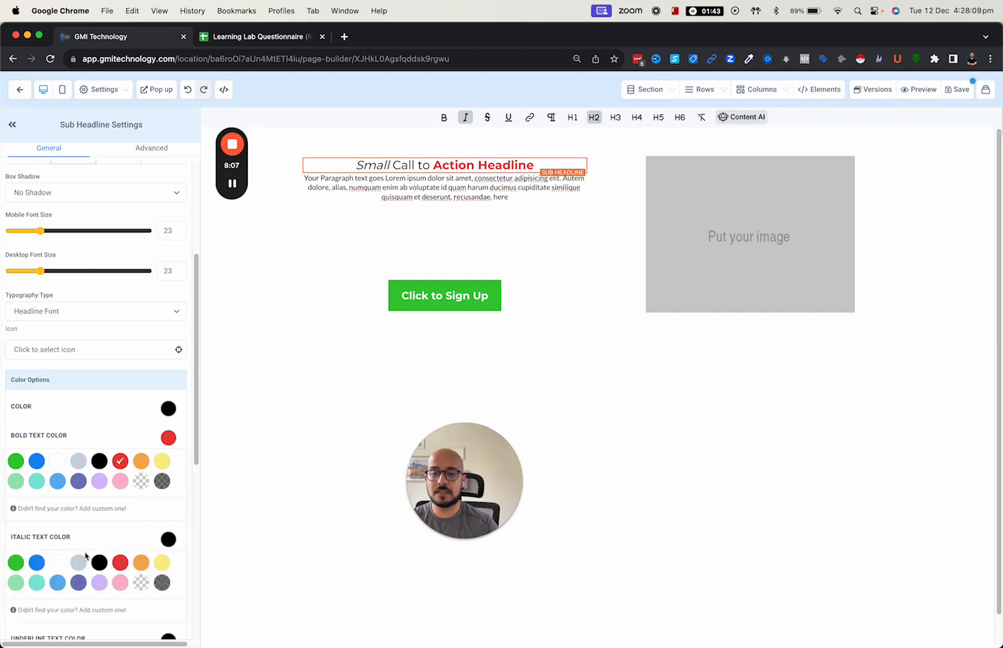
{"action": "left_click", "coordinate": [16, 562]}
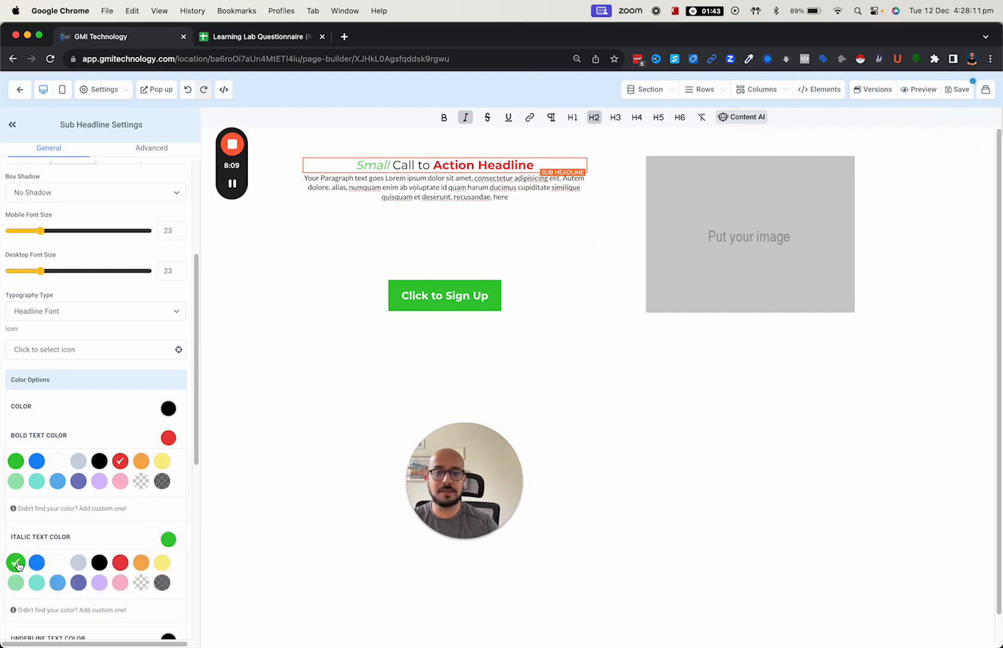
- Make the whole headline text bold
{"action": "left_click", "coordinate": [381, 167]}
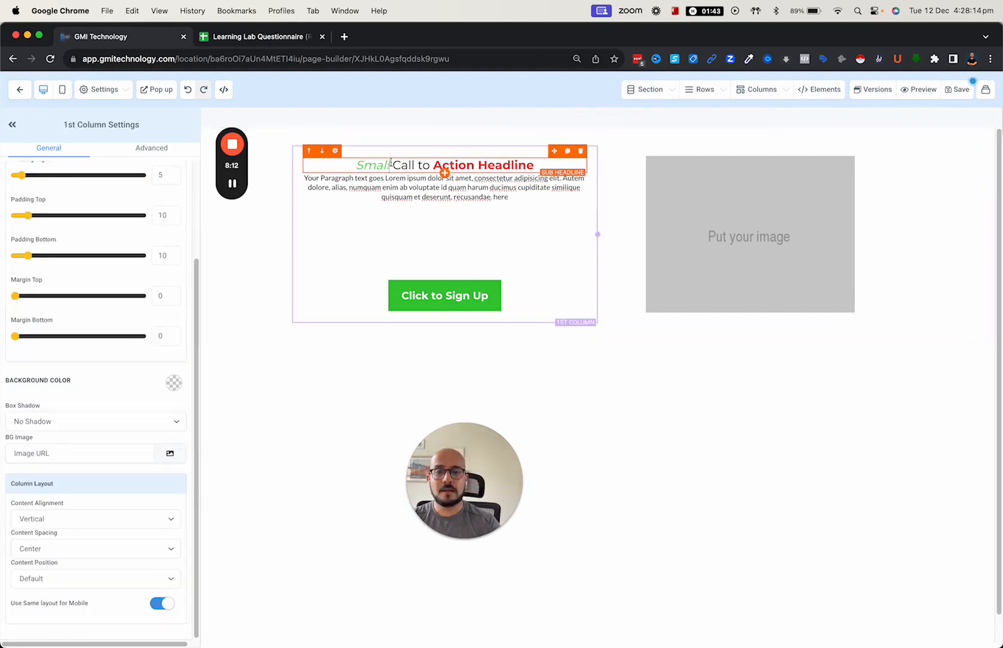
{"action": "triple_click", "coordinate": [390, 164]}
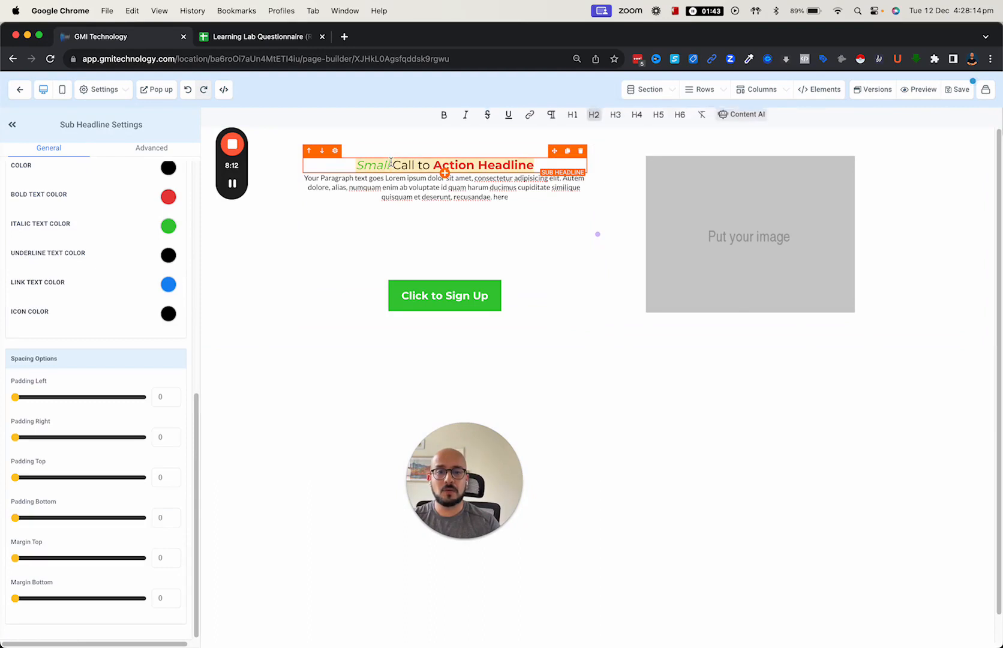
{"action": "left_click", "coordinate": [445, 117]}
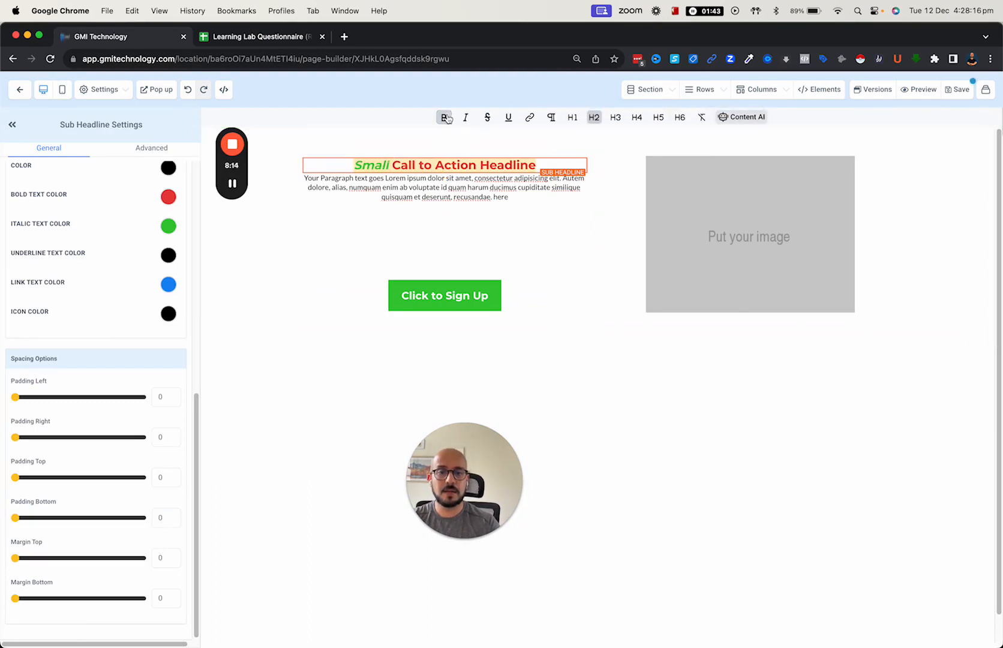
- Remove bold from 'Call' and 'to', leaving the headline colour unchanged
{"action": "double_click", "coordinate": [402, 167]}
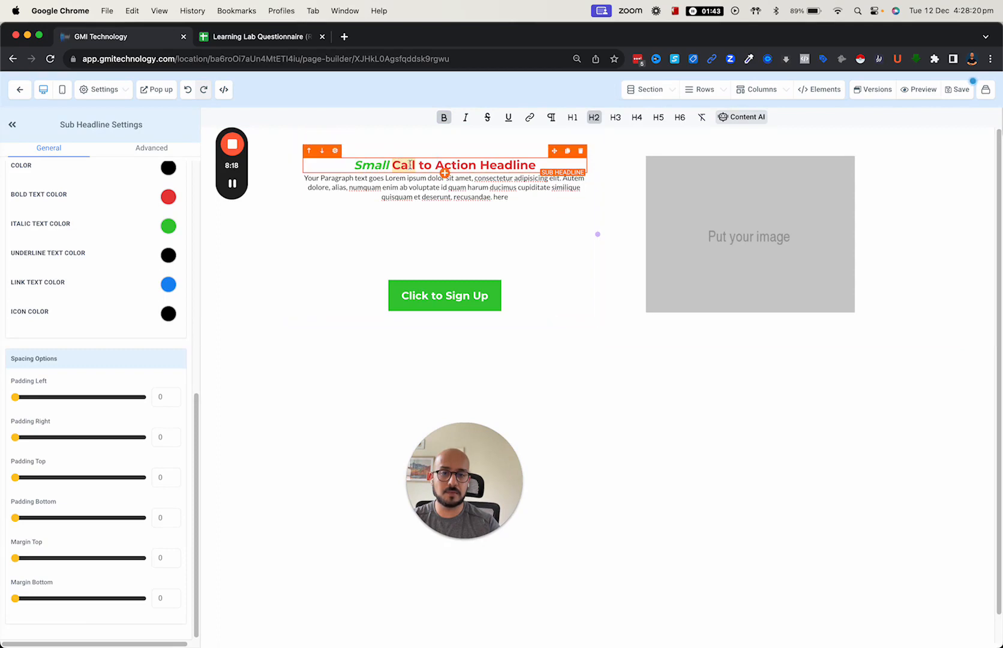
{"action": "double_click", "coordinate": [364, 166]}
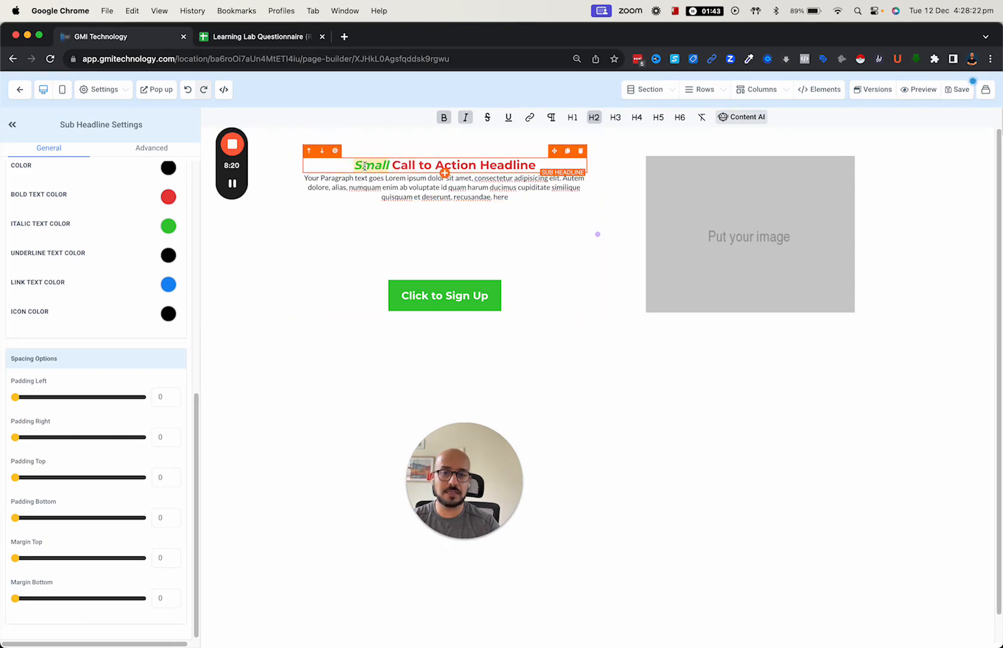
{"action": "double_click", "coordinate": [405, 166]}
{"action": "left_click", "coordinate": [444, 118]}
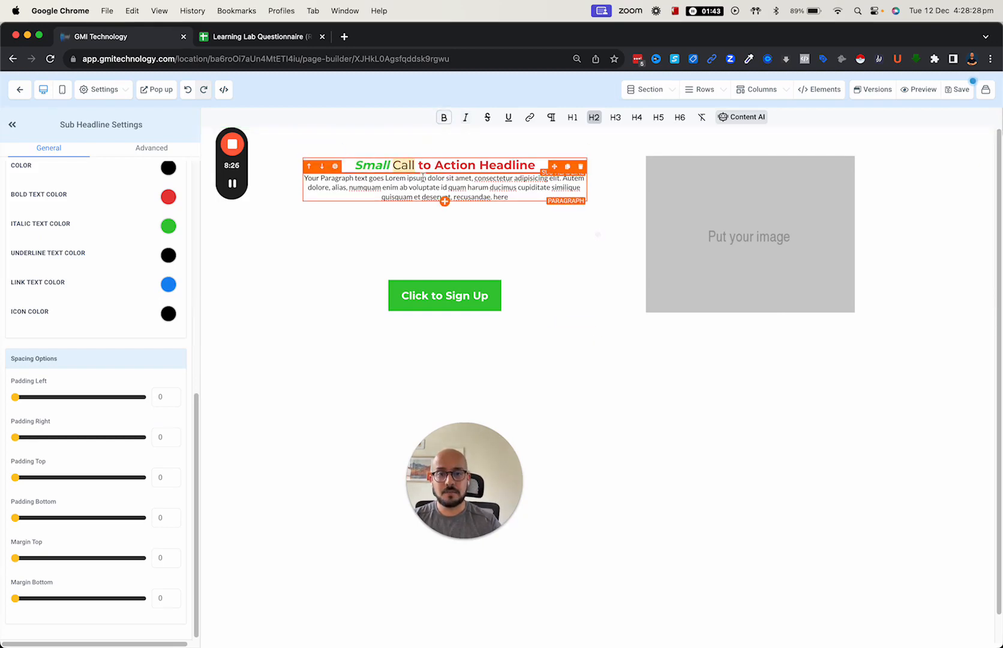
{"action": "double_click", "coordinate": [425, 165]}
{"action": "left_click", "coordinate": [445, 117]}
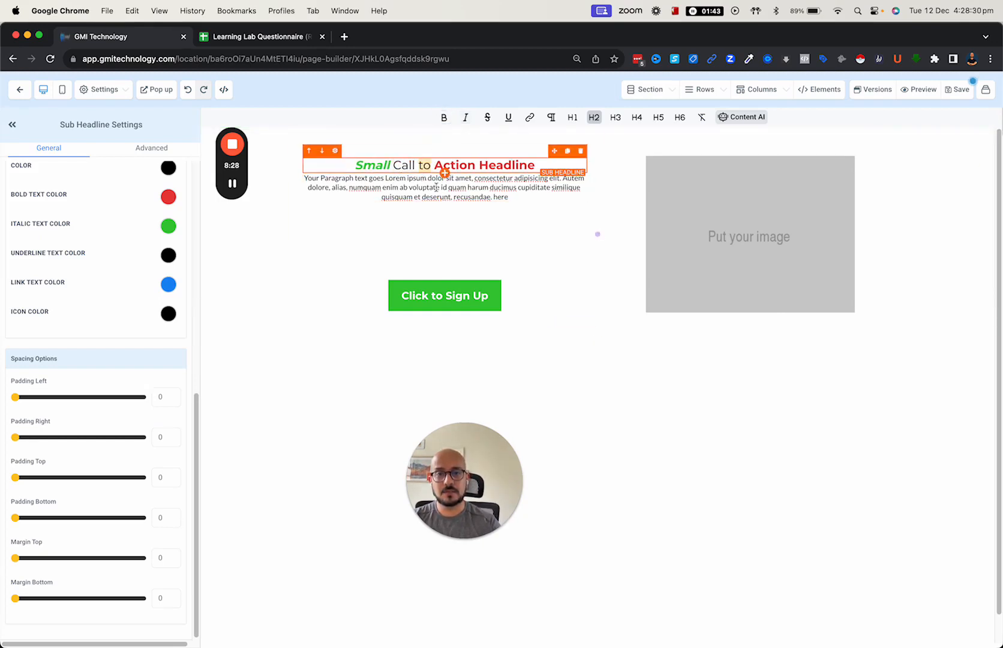
{"action": "scroll", "coordinate": [112, 325], "scroll_direction": "up", "scroll_amount": 3}
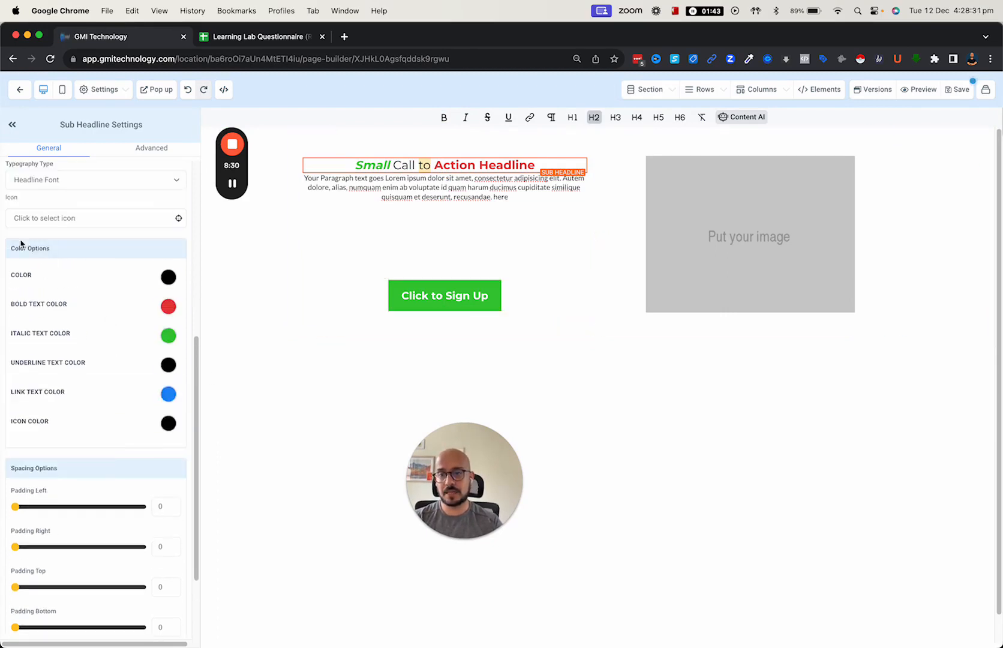
{"action": "left_click", "coordinate": [24, 276]}
{"action": "left_click", "coordinate": [24, 277]}
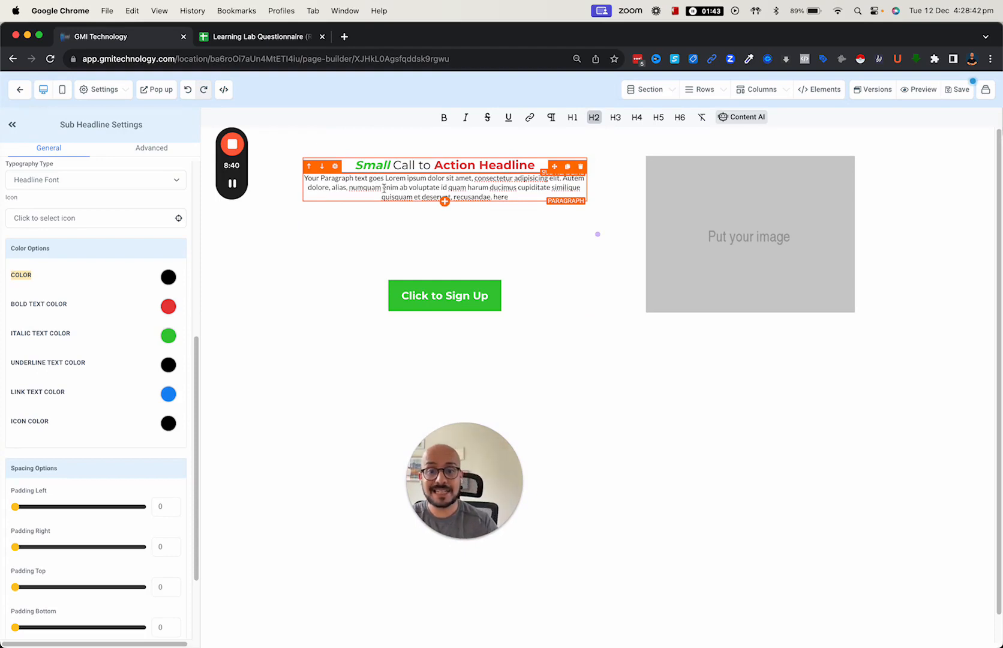
{"action": "left_click", "coordinate": [406, 189]}
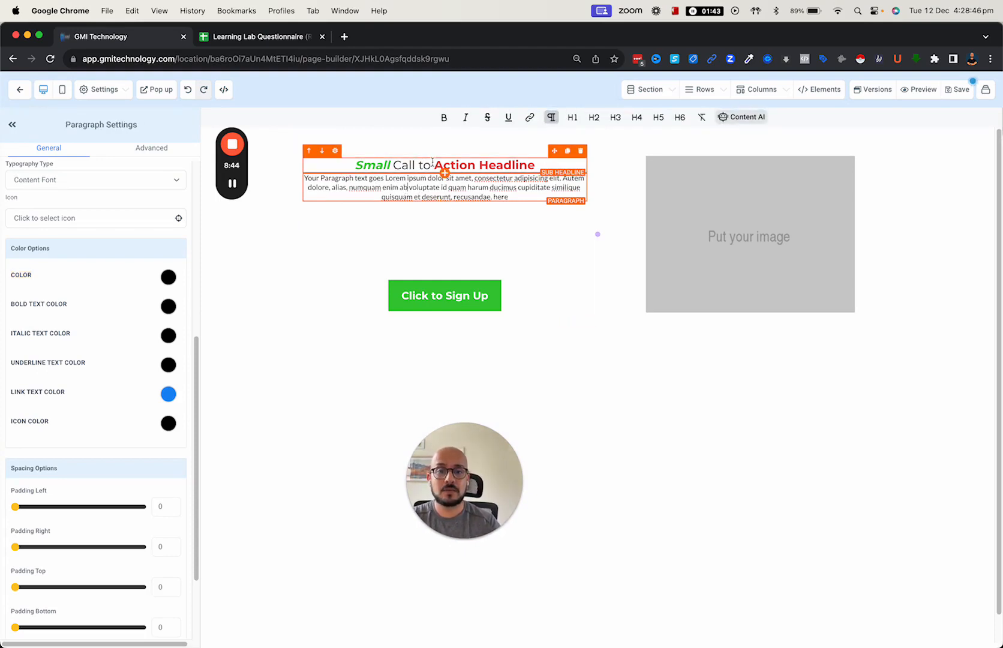
{"action": "left_click_drag", "start_coordinate": [435, 165], "coordinate": [533, 163]}
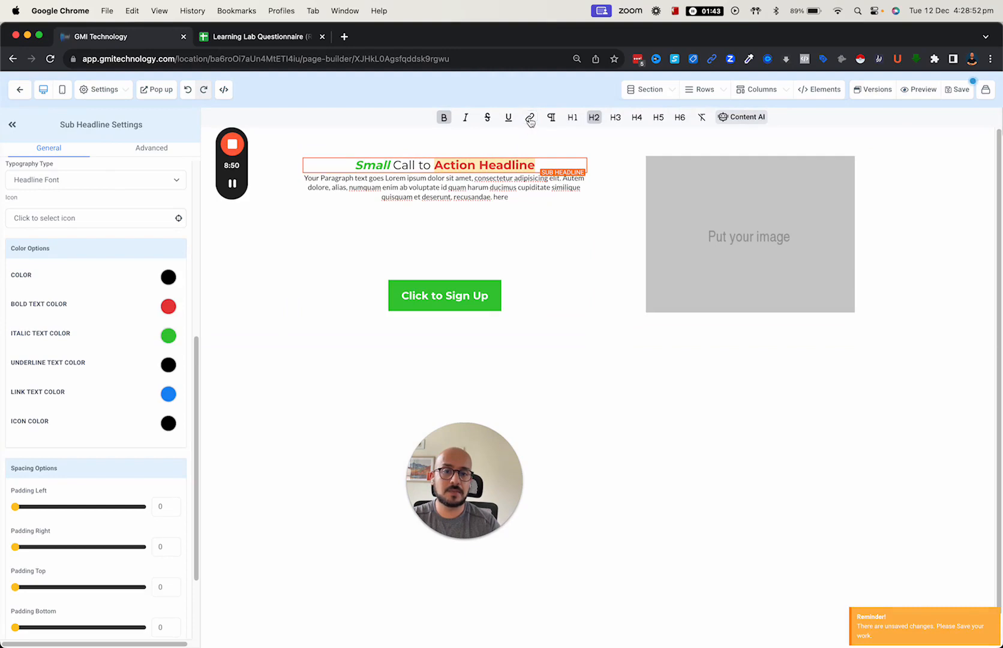
{"action": "left_click", "coordinate": [530, 119]}
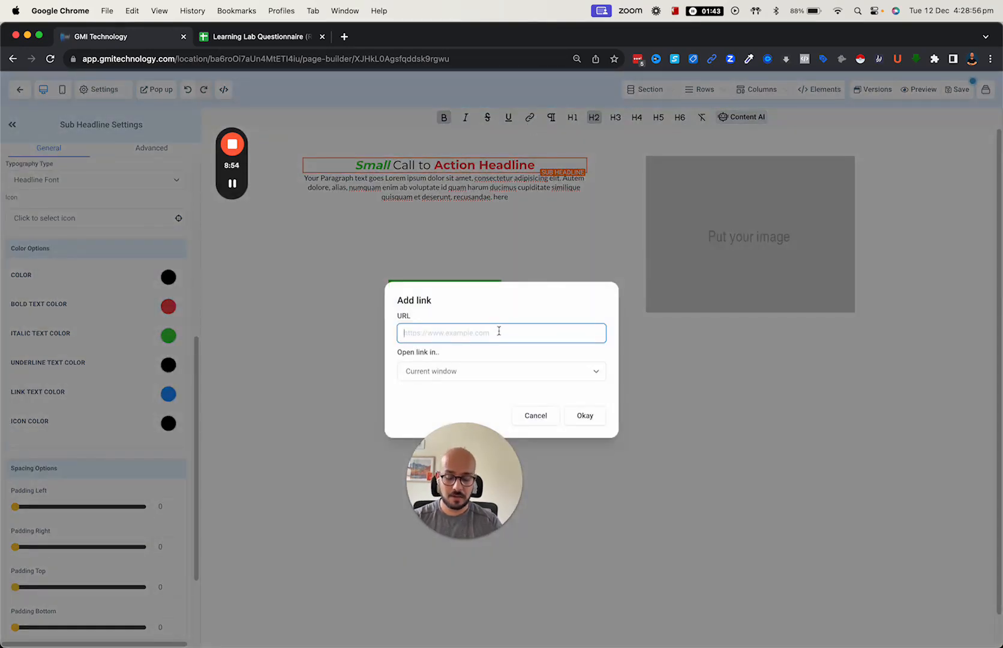
{"action": "type", "text": "https:/"}
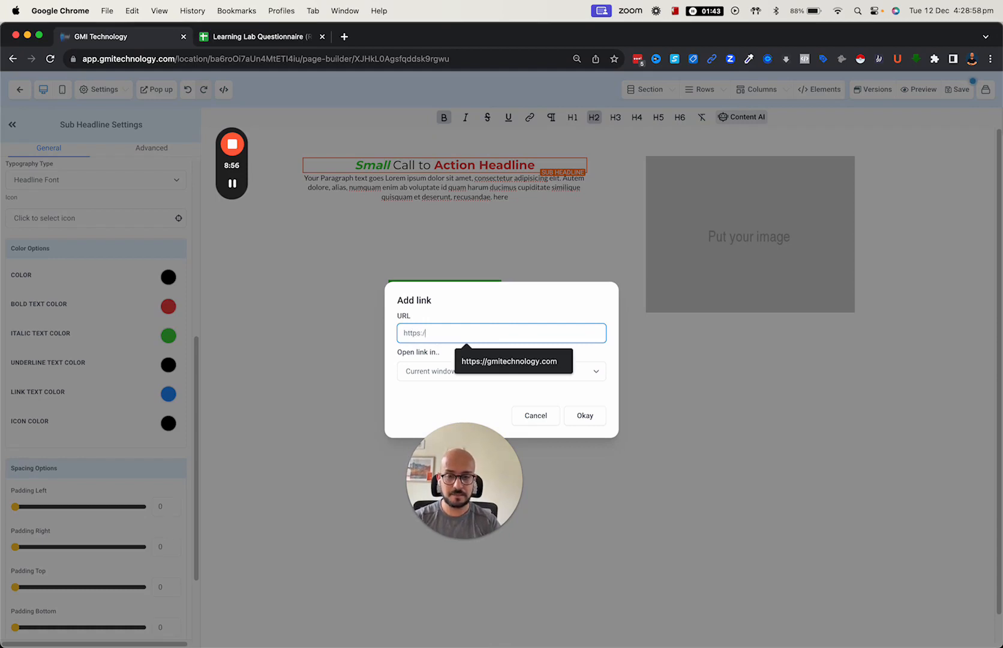
{"action": "type", "text": "/gmitechnology.com"}
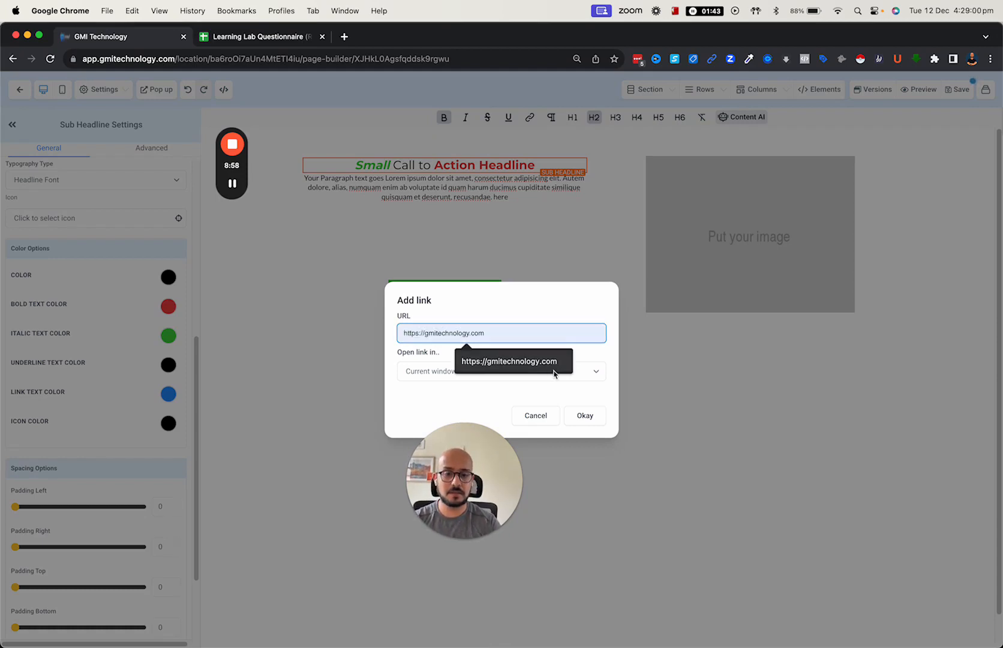
{"action": "left_click", "coordinate": [552, 369]}
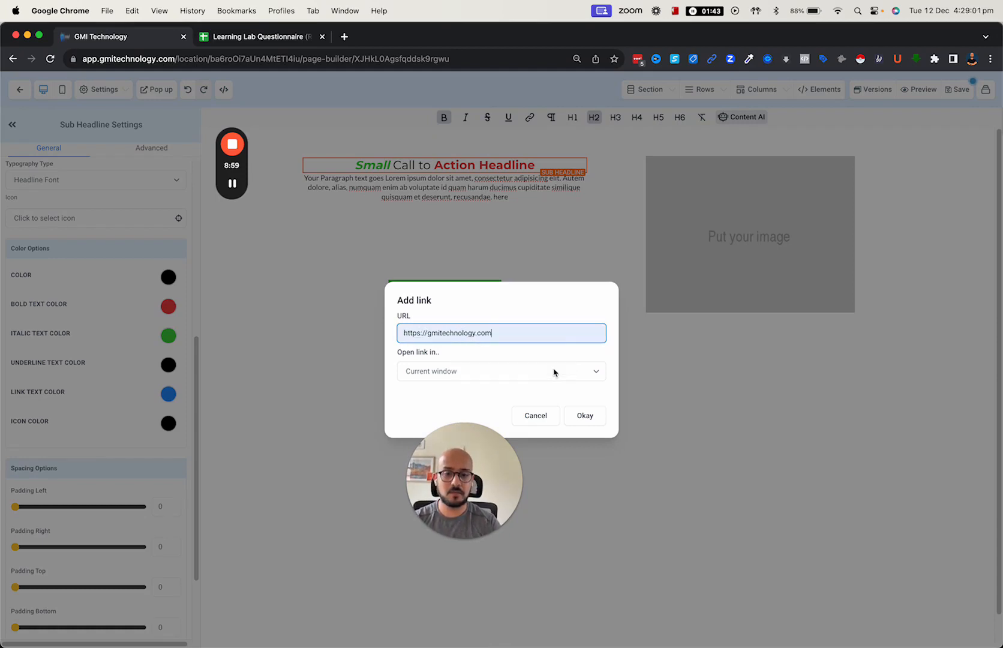
{"action": "left_click", "coordinate": [593, 416]}
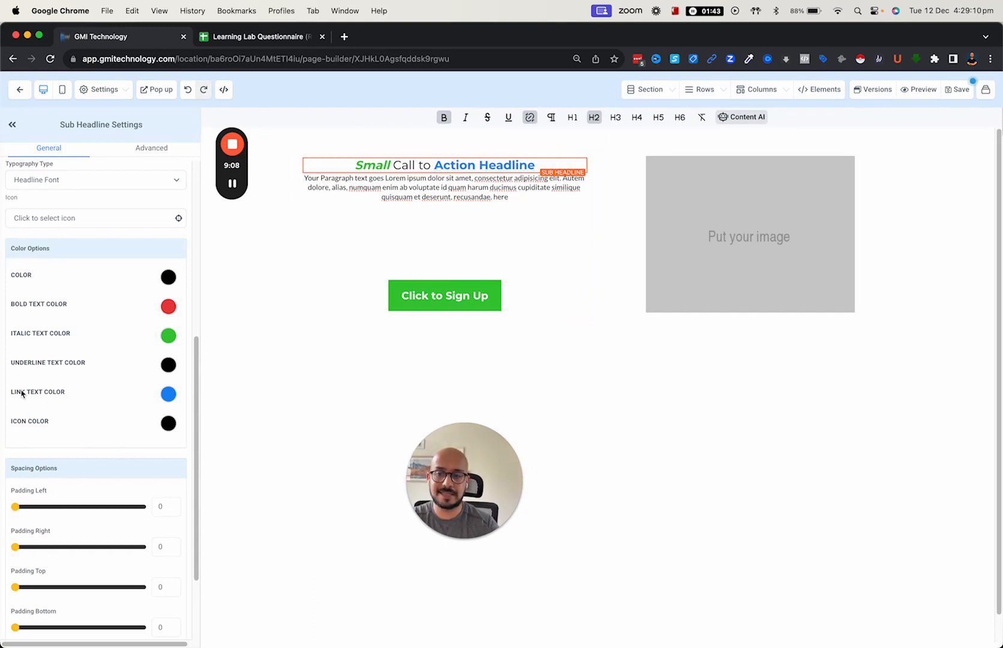
- Change the headline's Link Text Color from blue to orange
{"action": "left_click", "coordinate": [169, 395]}
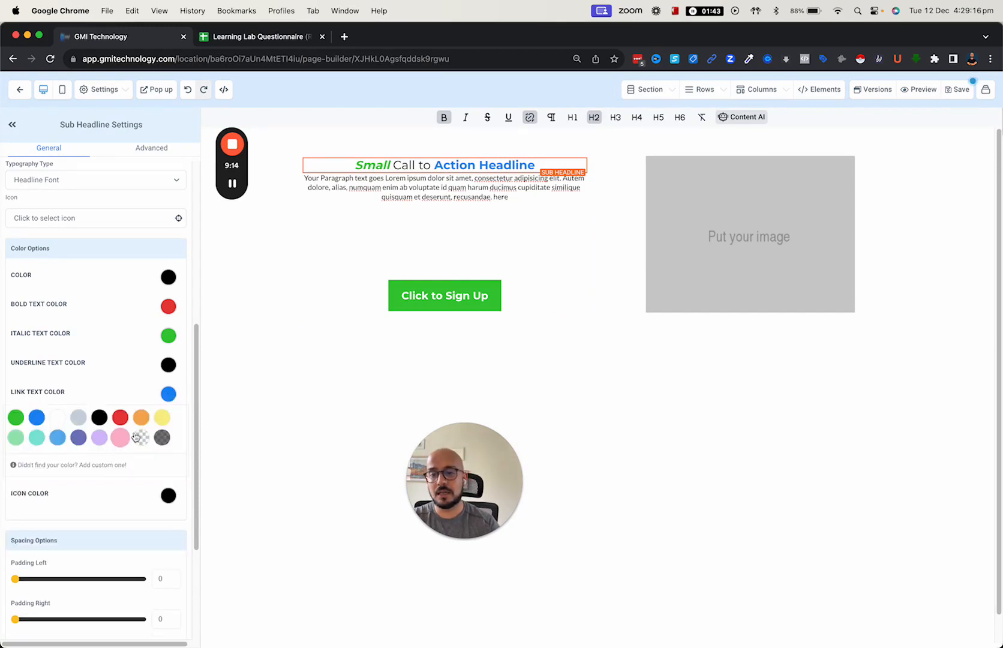
{"action": "left_click", "coordinate": [163, 417]}
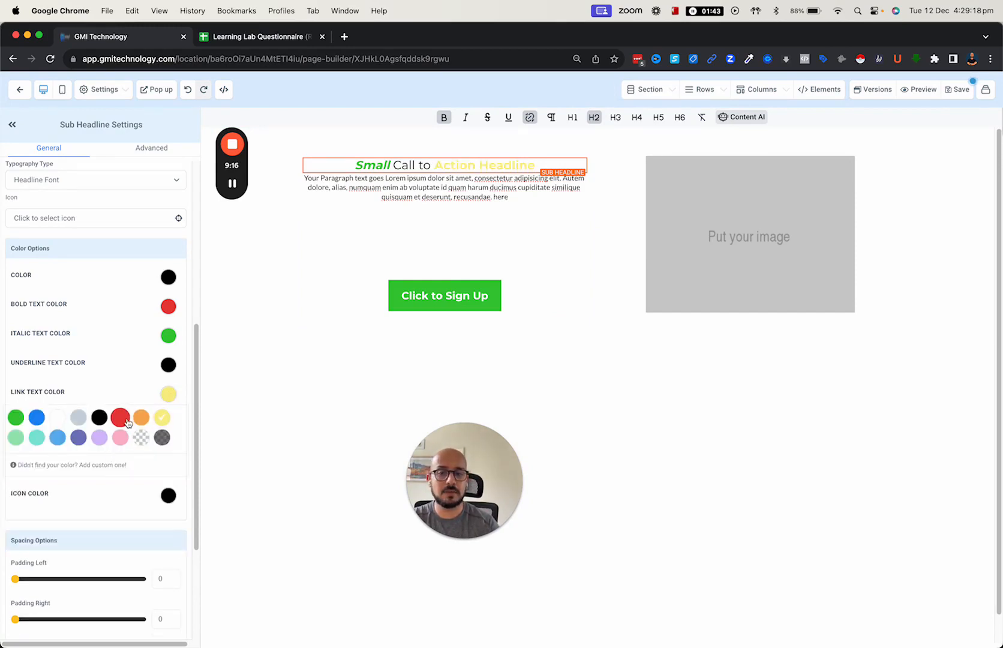
{"action": "left_click", "coordinate": [141, 418]}
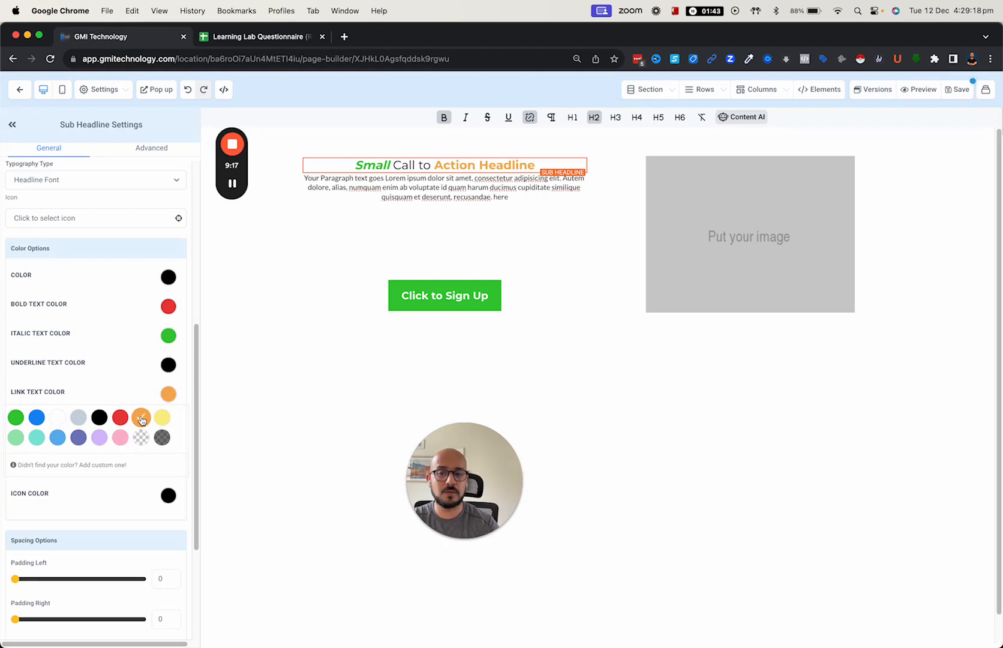
{"action": "left_click", "coordinate": [85, 467]}
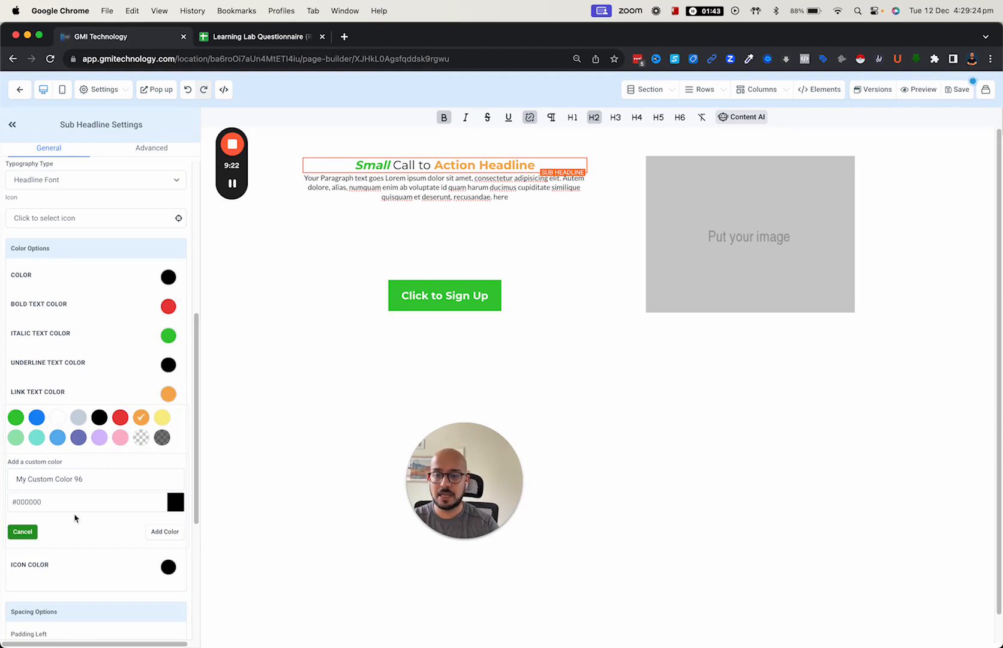
{"action": "left_click_drag", "start_coordinate": [70, 501], "coordinate": [12, 501]}
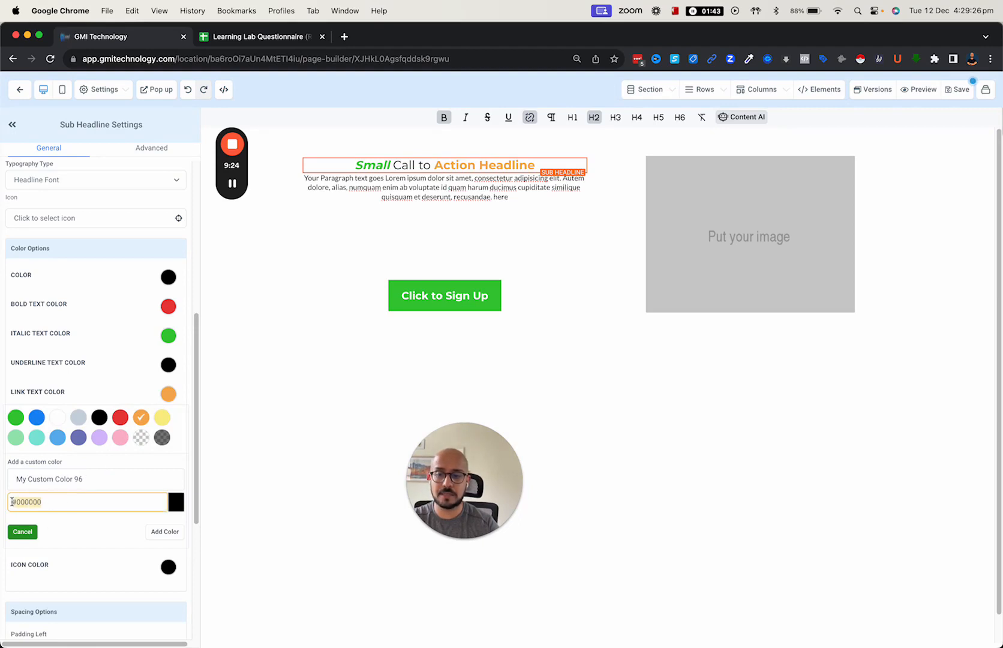
{"action": "left_click", "coordinate": [247, 415]}
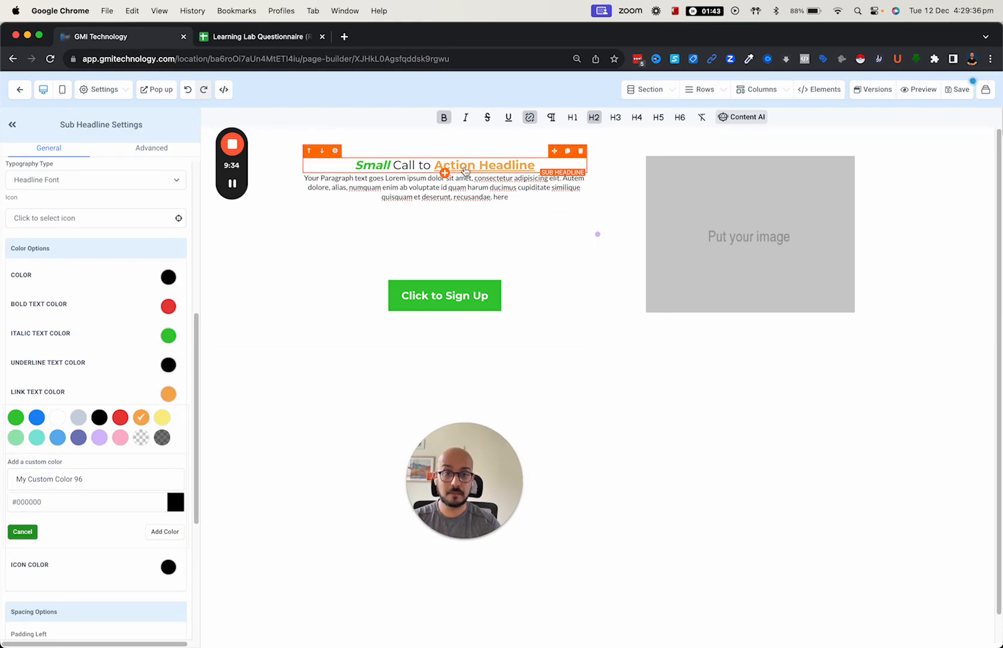
- Select the sign-up button and review its click actions and popup editor without changes
{"action": "left_click", "coordinate": [410, 302]}
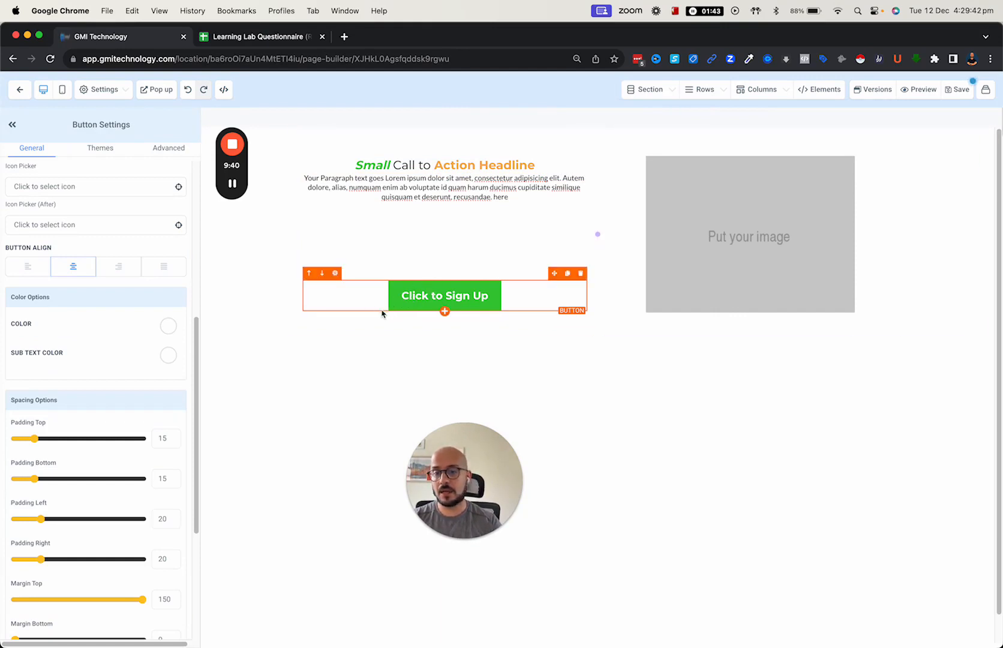
{"action": "scroll", "coordinate": [157, 359], "scroll_direction": "down", "scroll_amount": 5}
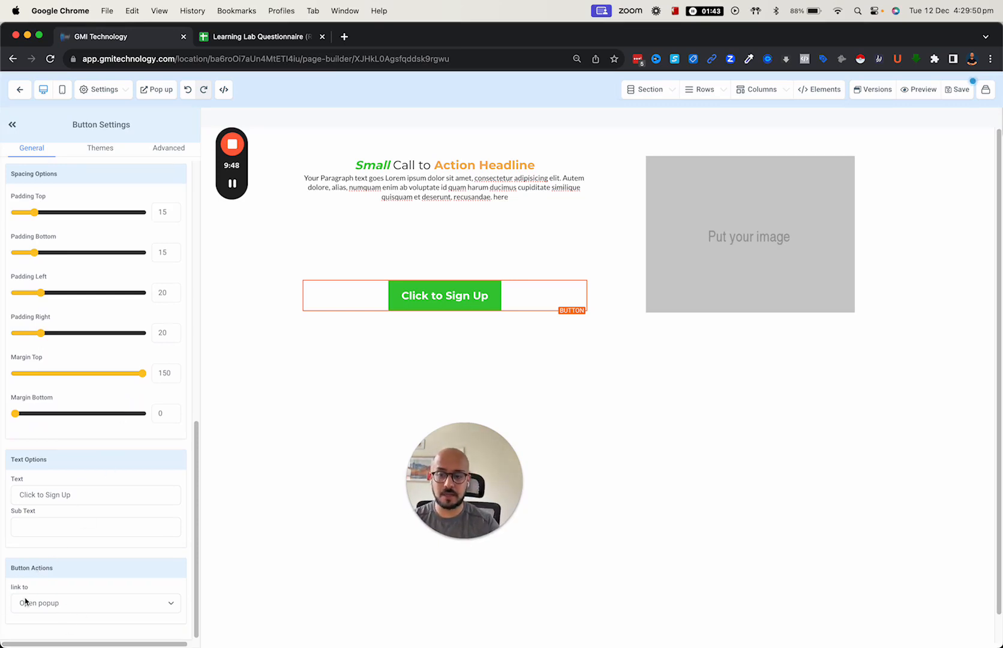
{"action": "left_click", "coordinate": [76, 607]}
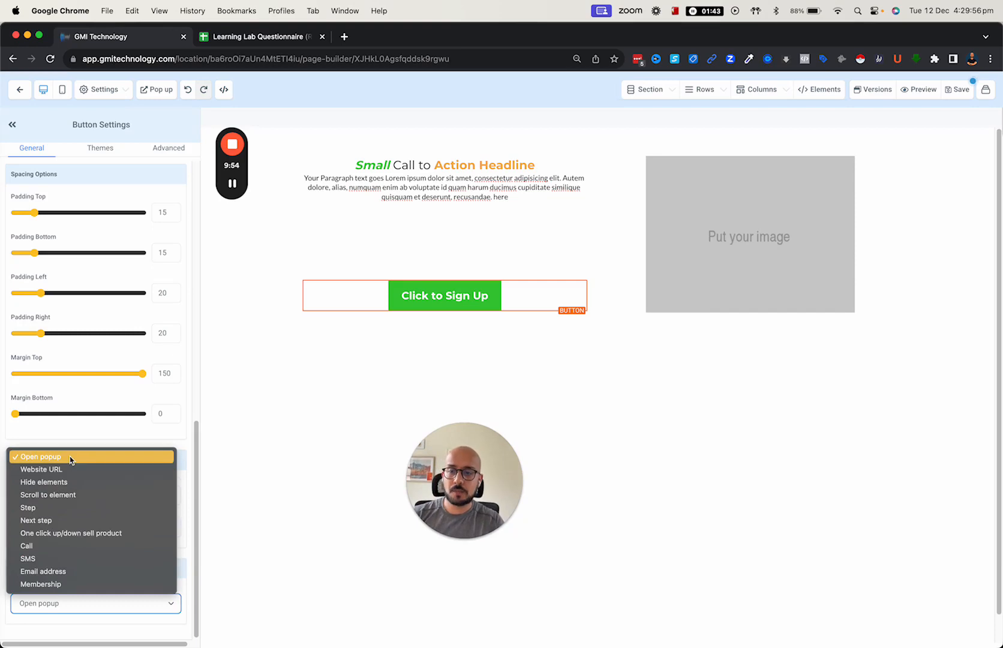
{"action": "left_click", "coordinate": [344, 238]}
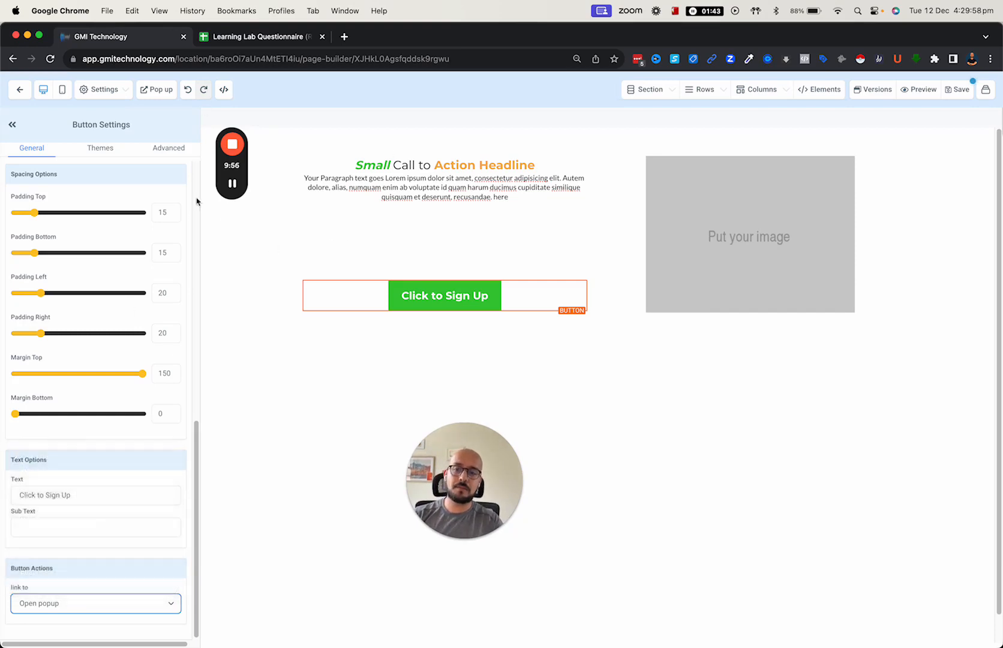
{"action": "left_click", "coordinate": [156, 90]}
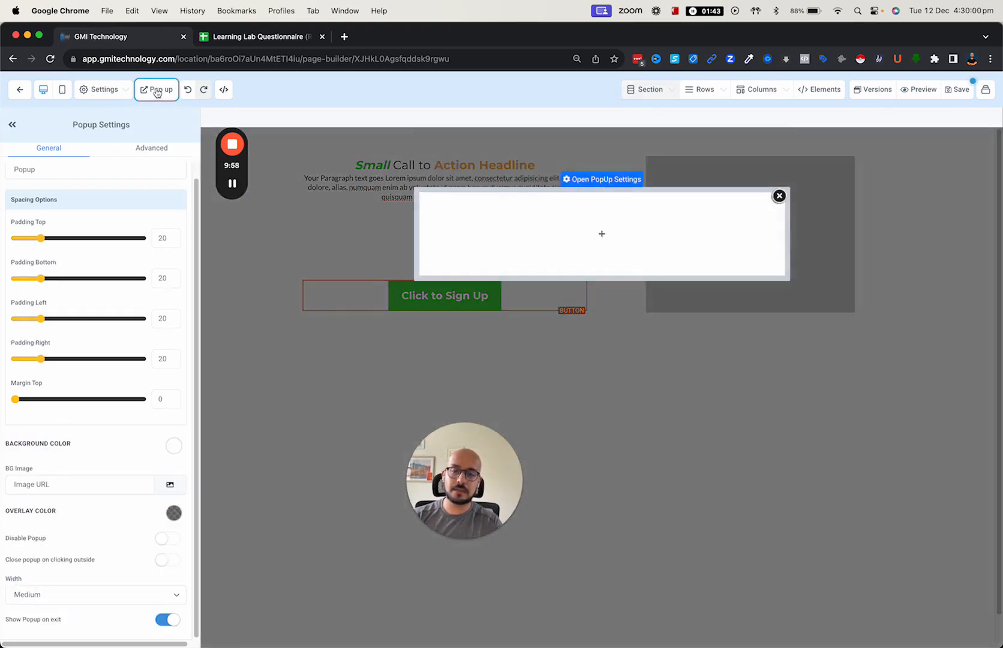
{"action": "left_click", "coordinate": [779, 196]}
{"action": "scroll", "coordinate": [119, 527], "scroll_direction": "down", "scroll_amount": 10}
{"action": "scroll", "coordinate": [119, 555], "scroll_direction": "down", "scroll_amount": 3}
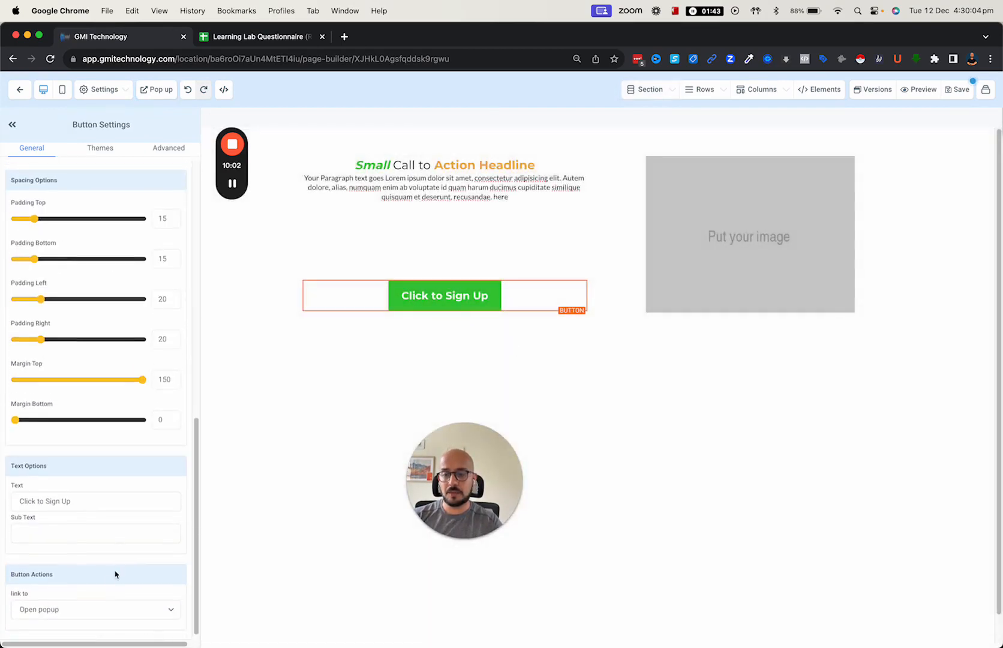
- Set the button's click action to Website URL and show its Advanced settings
{"action": "left_click", "coordinate": [106, 607]}
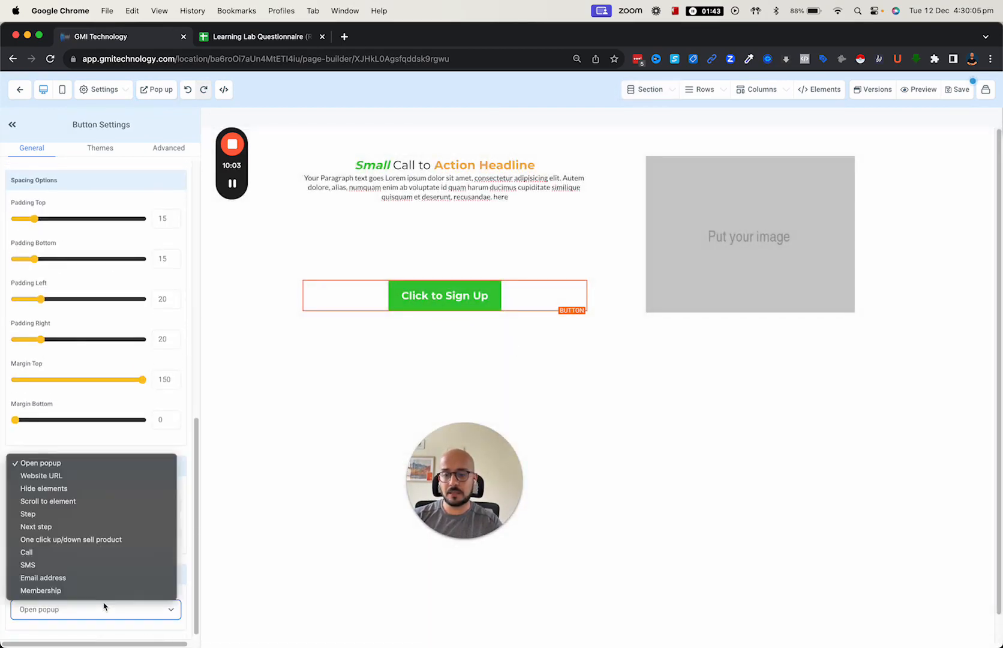
{"action": "left_click", "coordinate": [82, 477]}
{"action": "scroll", "coordinate": [94, 510], "scroll_direction": "down", "scroll_amount": 1}
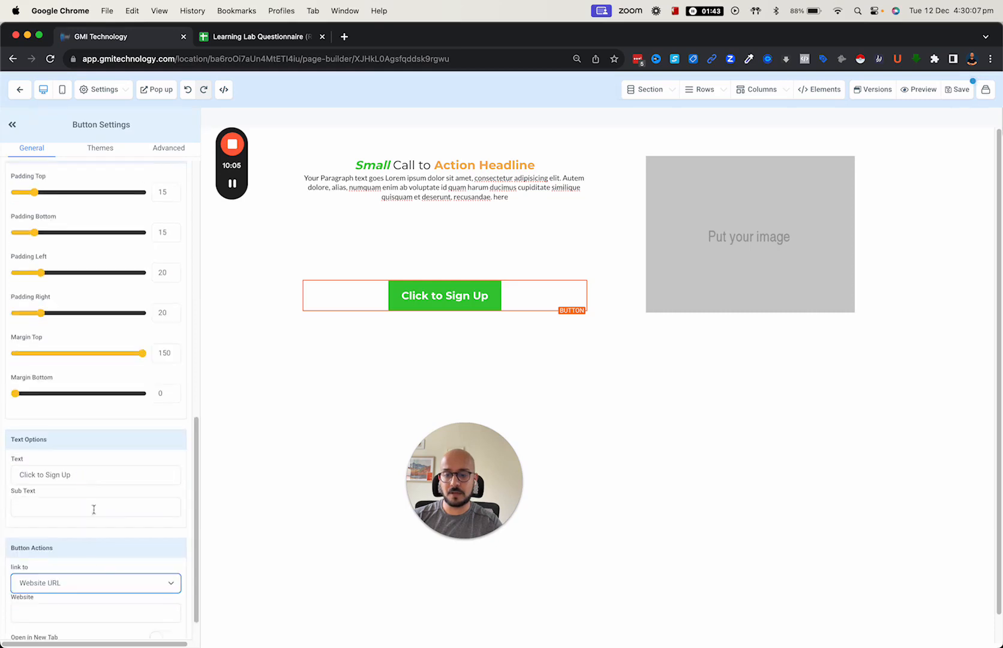
{"action": "left_click", "coordinate": [100, 588]}
{"action": "scroll", "coordinate": [72, 571], "scroll_direction": "down", "scroll_amount": 3}
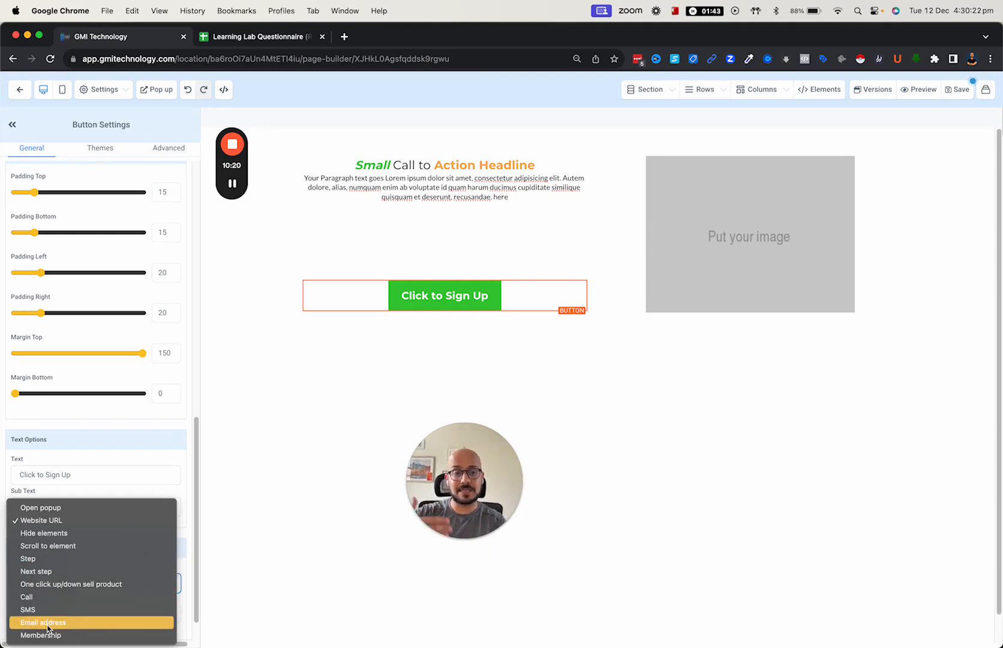
{"action": "left_click", "coordinate": [101, 465]}
{"action": "scroll", "coordinate": [88, 474], "scroll_direction": "up", "scroll_amount": 10}
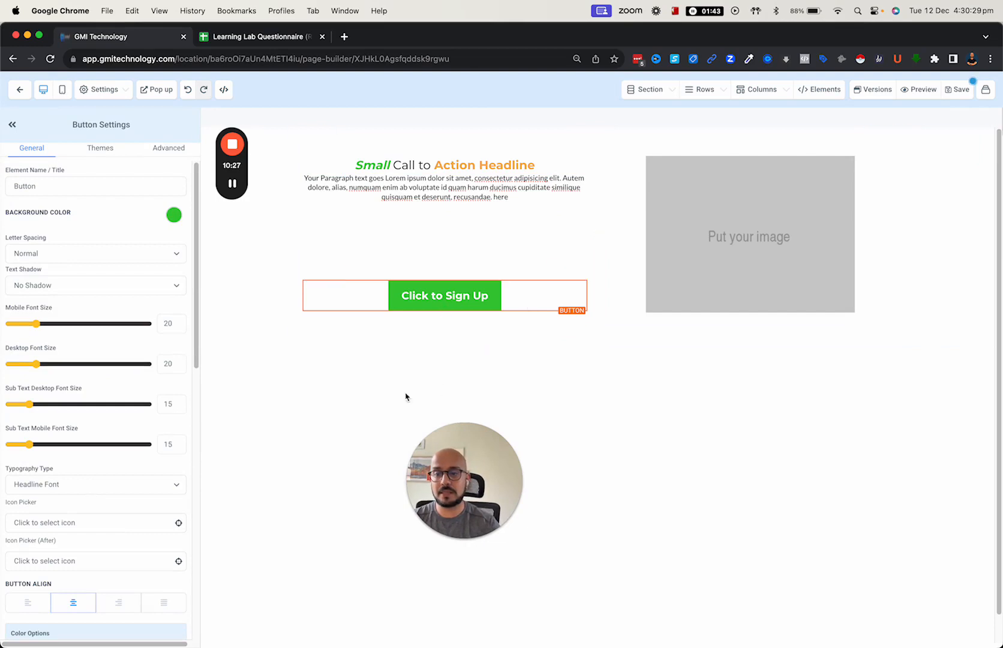
{"action": "left_click", "coordinate": [162, 154]}
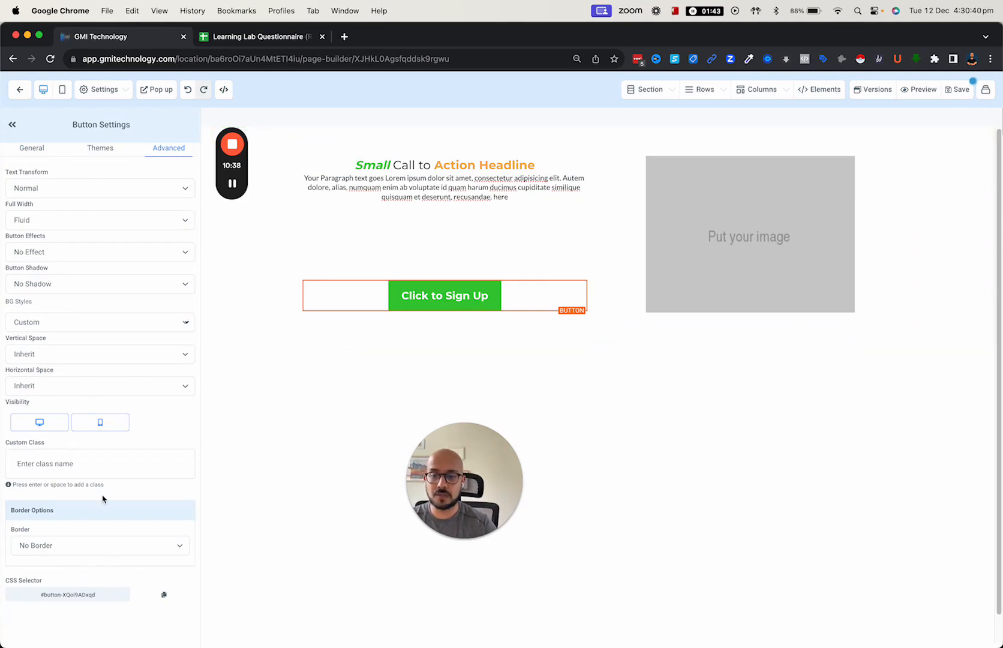
- Give the button a full solid transparent border with 25px corner radius
{"action": "left_click", "coordinate": [46, 553]}
{"action": "left_click", "coordinate": [60, 556]}
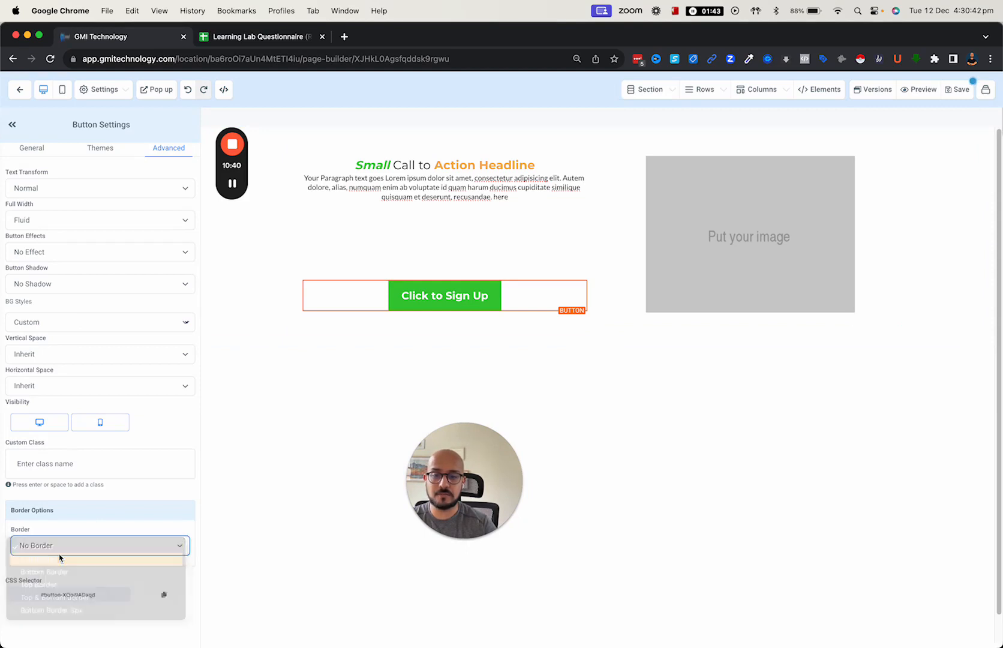
{"action": "scroll", "coordinate": [90, 483], "scroll_direction": "down", "scroll_amount": 2}
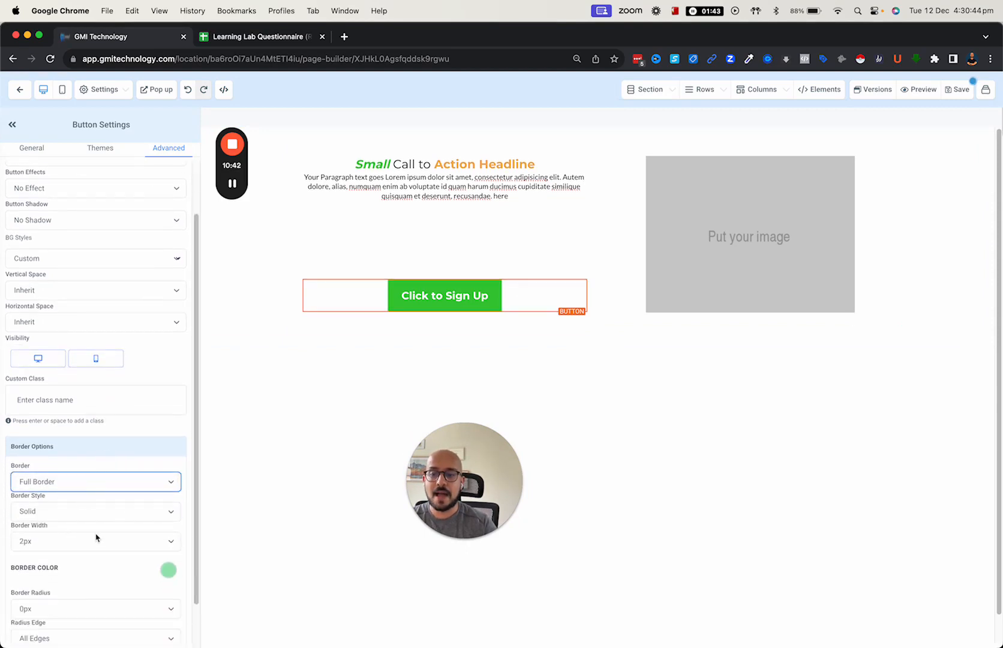
{"action": "left_click", "coordinate": [132, 514]}
{"action": "left_click", "coordinate": [132, 513]}
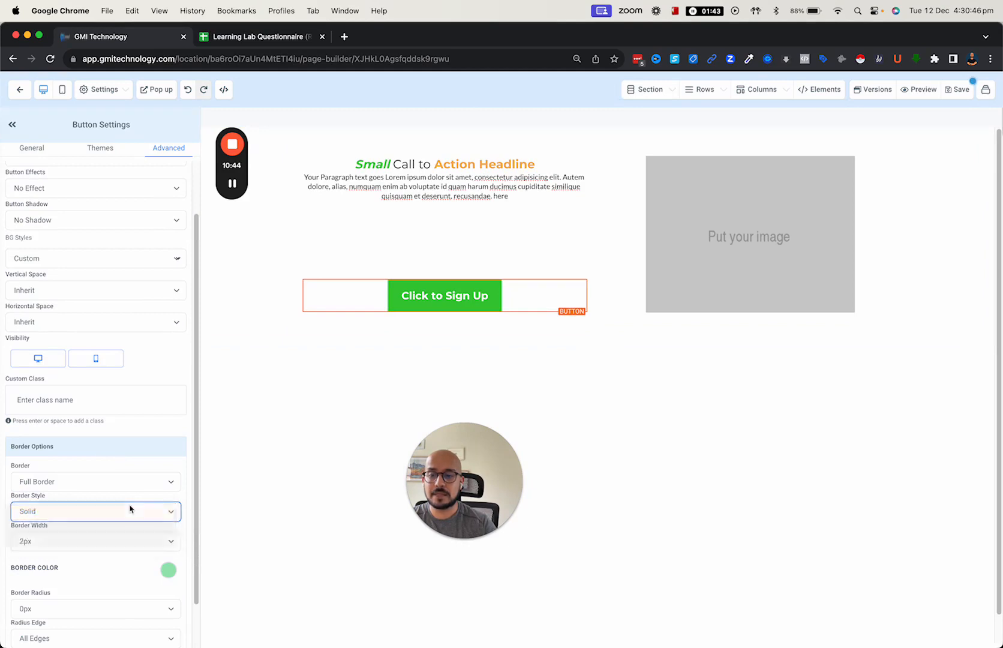
{"action": "scroll", "coordinate": [129, 508], "scroll_direction": "down", "scroll_amount": 1}
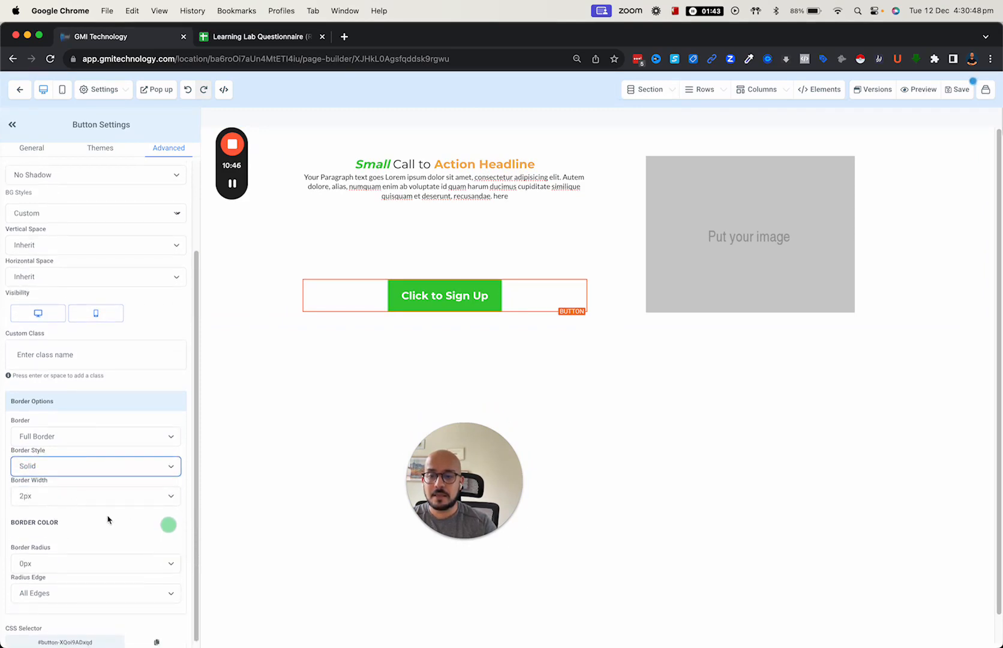
{"action": "left_click", "coordinate": [168, 525]}
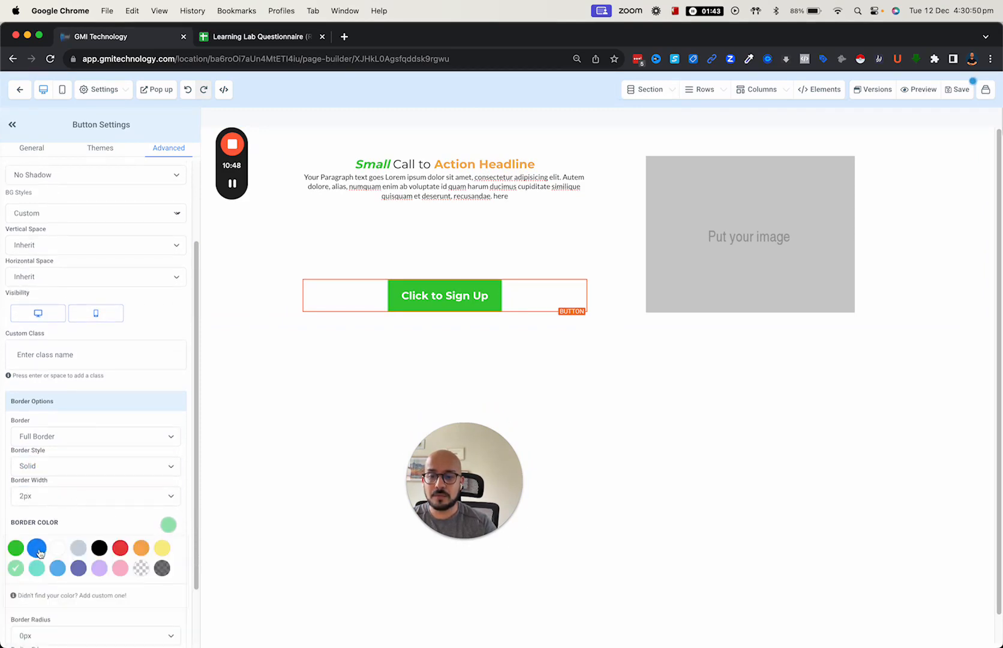
{"action": "left_click", "coordinate": [141, 568]}
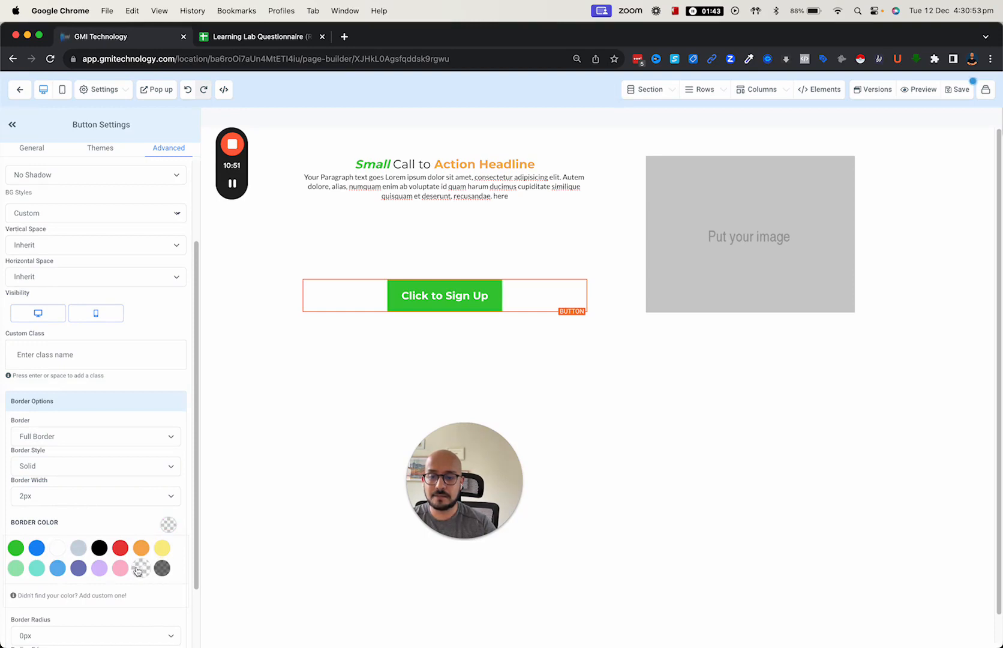
{"action": "left_click", "coordinate": [169, 525]}
{"action": "left_click", "coordinate": [87, 557]}
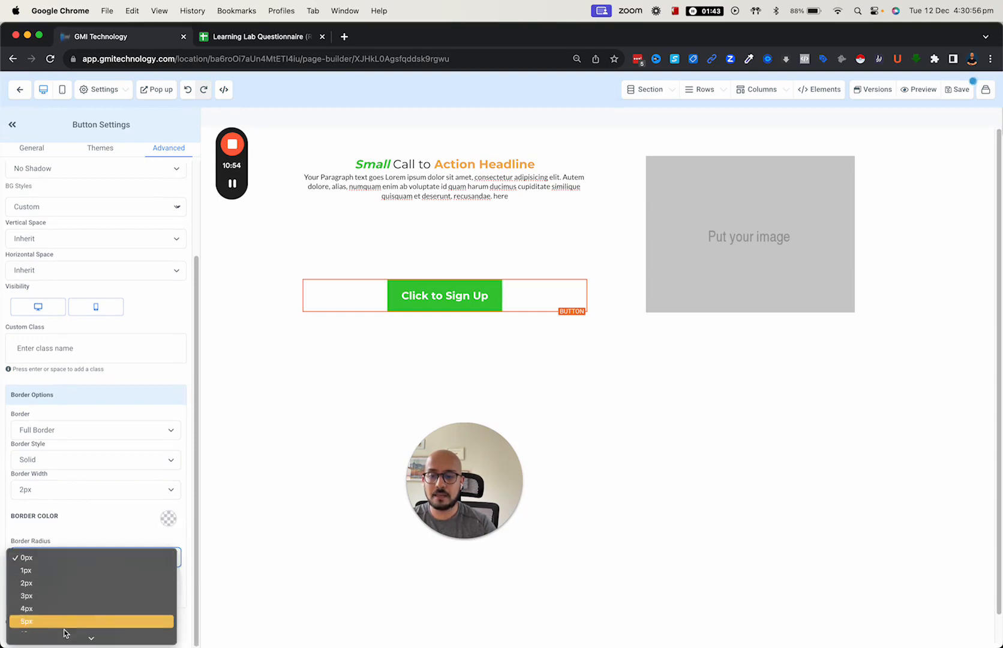
{"action": "left_click", "coordinate": [68, 596]}
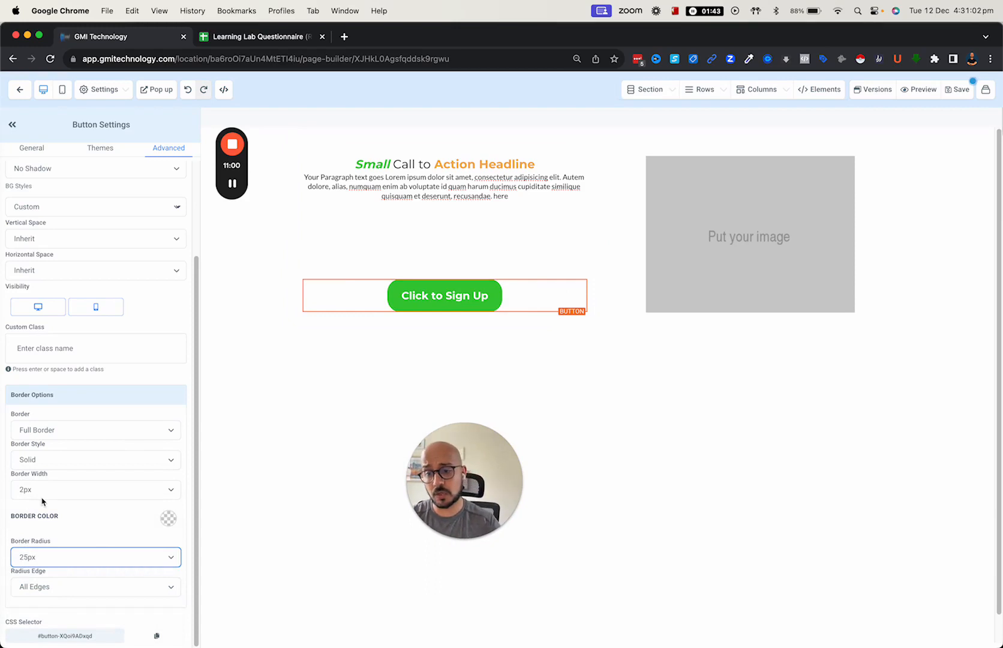
{"action": "scroll", "coordinate": [84, 464], "scroll_direction": "up", "scroll_amount": 3}
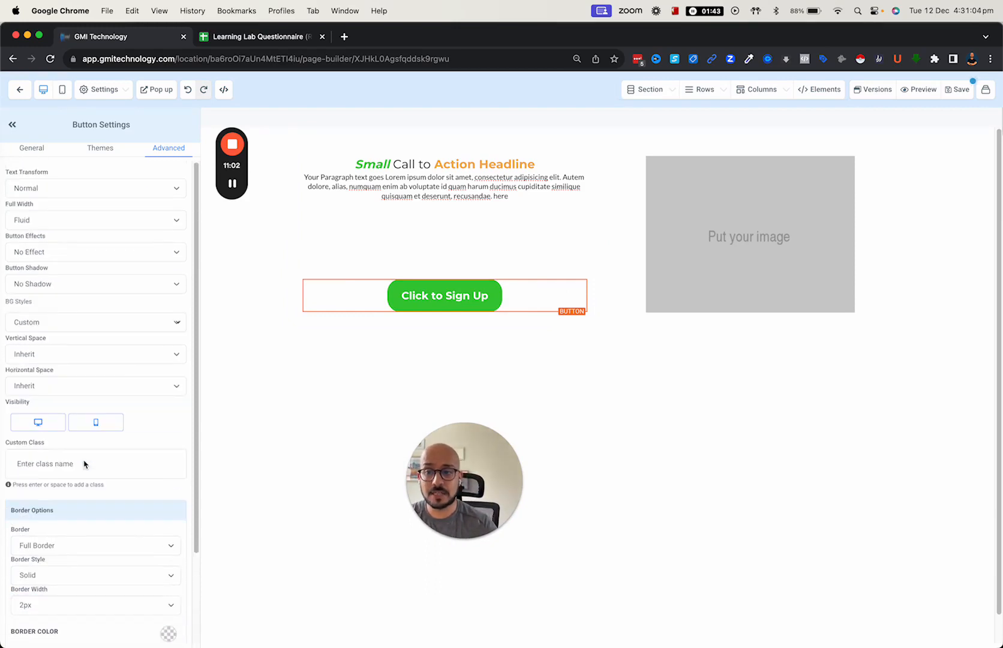
- Set the button effect to Rocking (loop)
{"action": "left_click", "coordinate": [34, 253]}
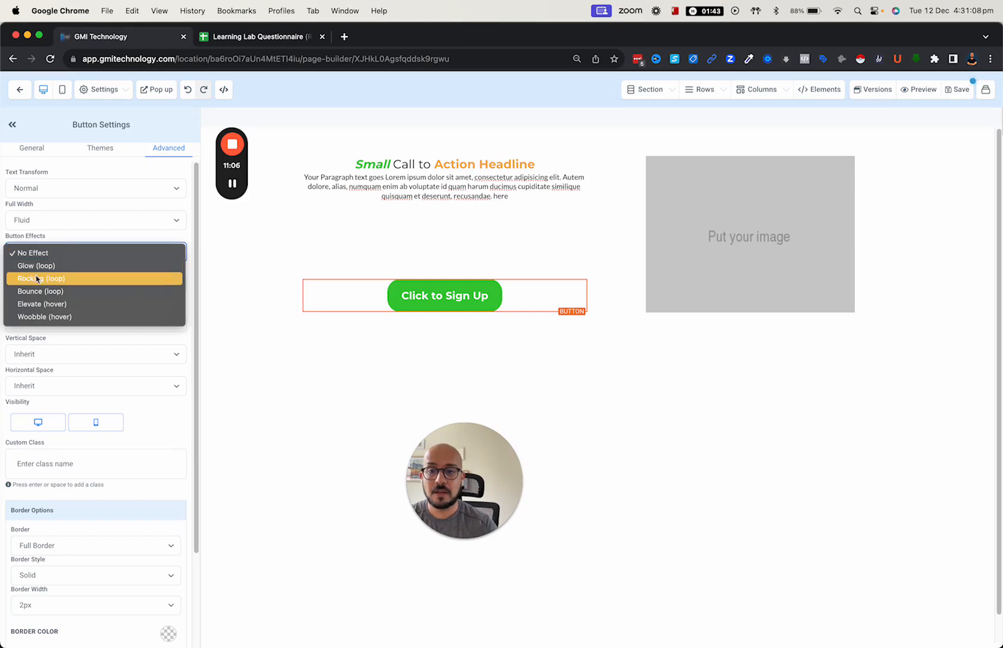
{"action": "left_click", "coordinate": [37, 279]}
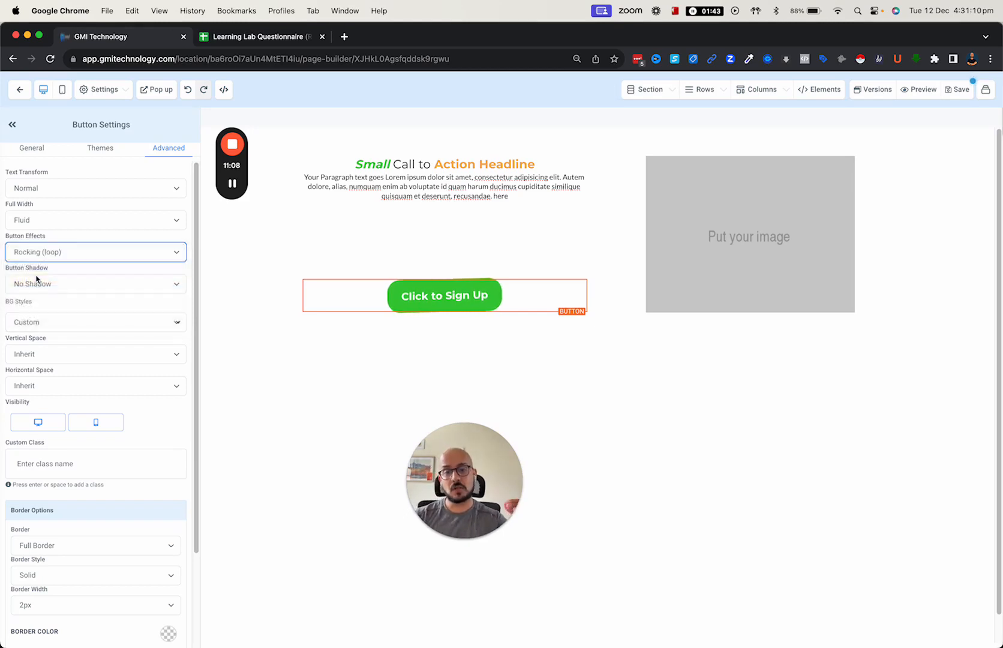
{"action": "left_click", "coordinate": [93, 257]}
{"action": "left_click", "coordinate": [93, 308]}
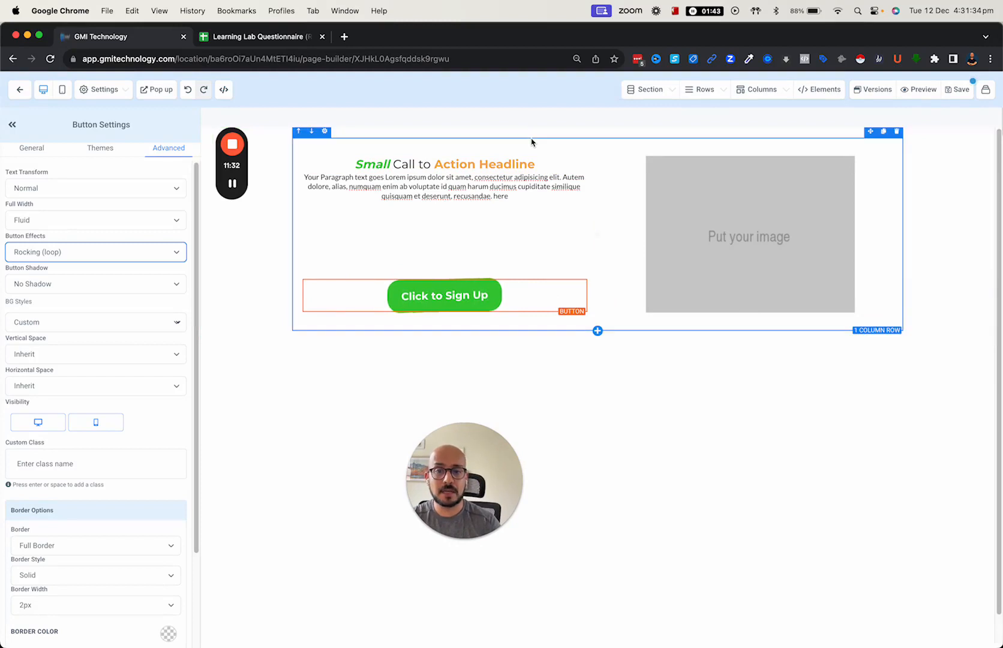
- Select the 'Put your image' placeholder beside the headline
{"action": "left_click", "coordinate": [721, 216]}
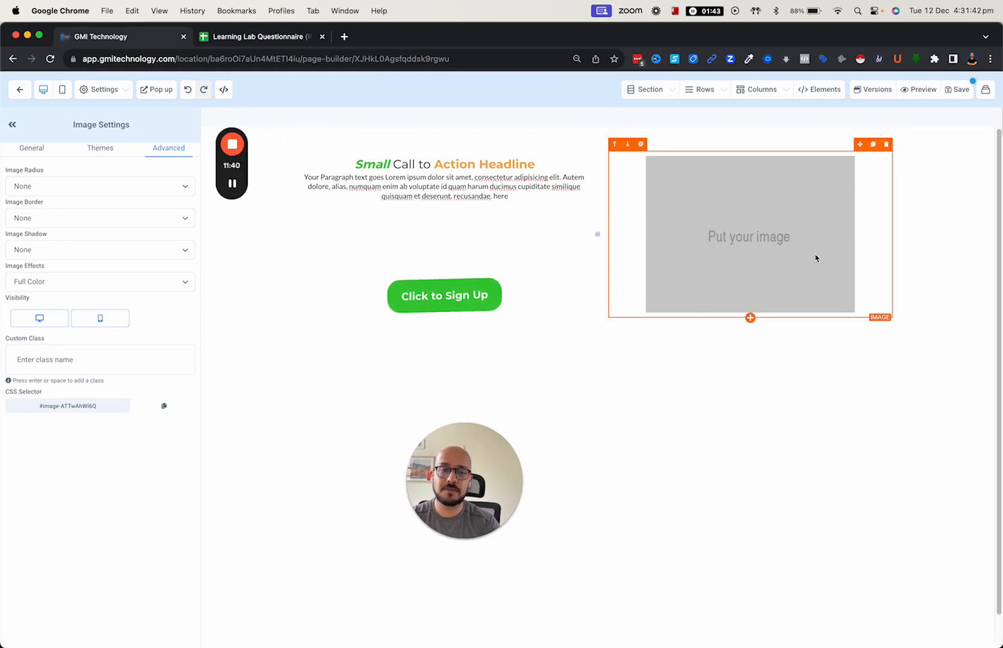
- Choose profile pic.png from My Media as the image
{"action": "left_click", "coordinate": [24, 151]}
{"action": "scroll", "coordinate": [67, 240], "scroll_direction": "down", "scroll_amount": 5}
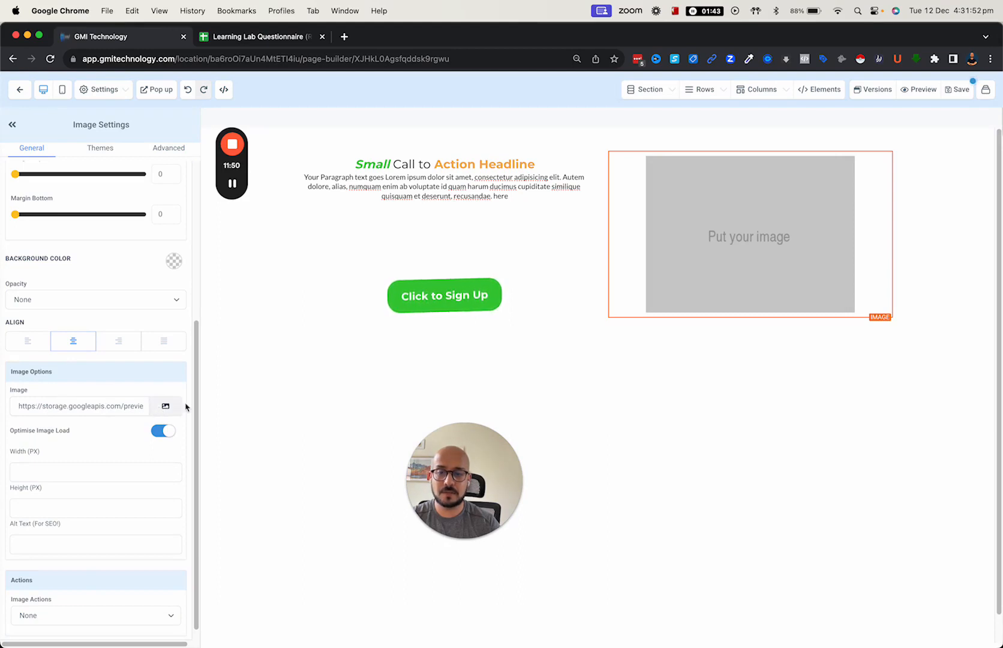
{"action": "left_click", "coordinate": [166, 408]}
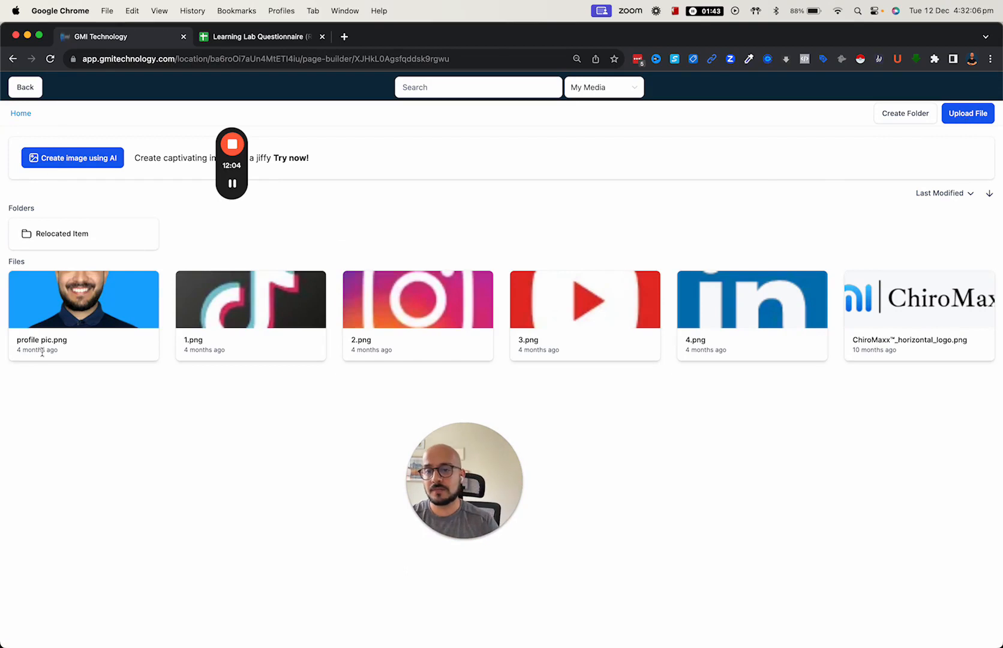
{"action": "left_click", "coordinate": [88, 307]}
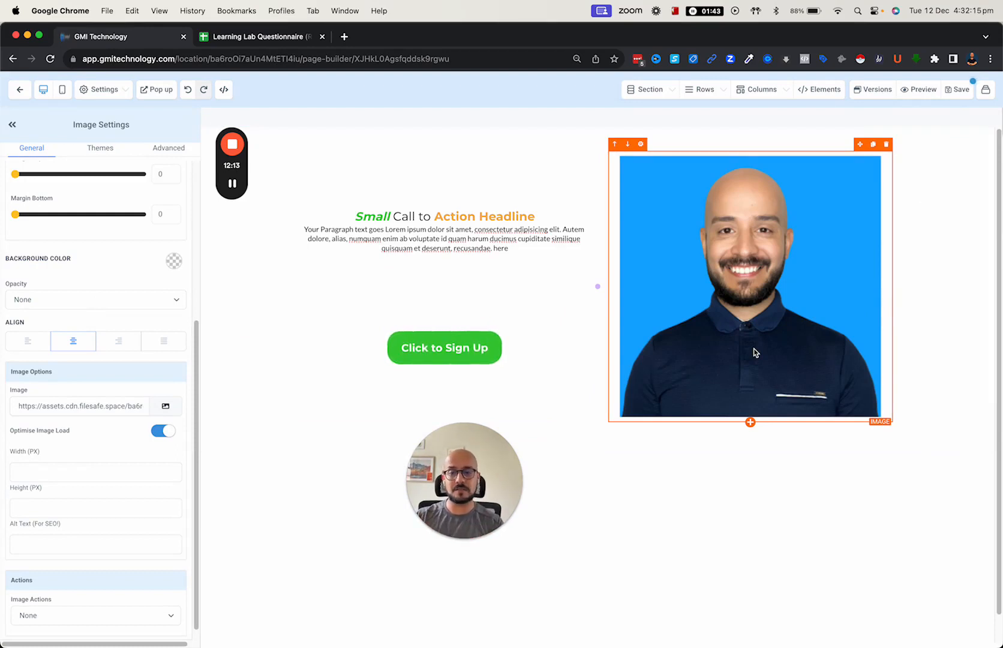
- Set the photo width to 150 px and centre it in its box
{"action": "left_click", "coordinate": [57, 474]}
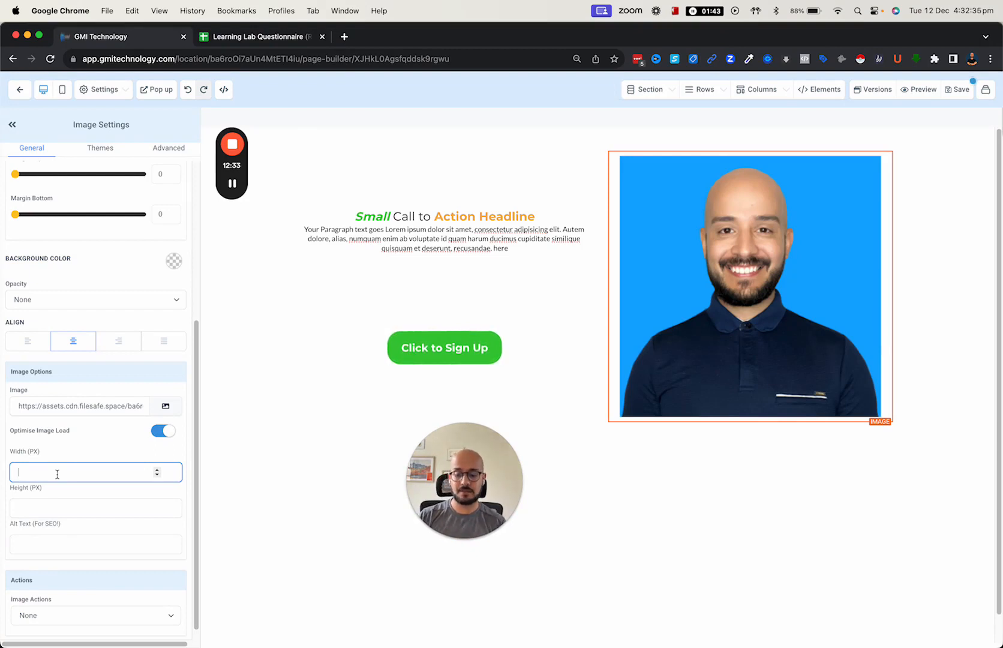
{"action": "type", "text": "150"}
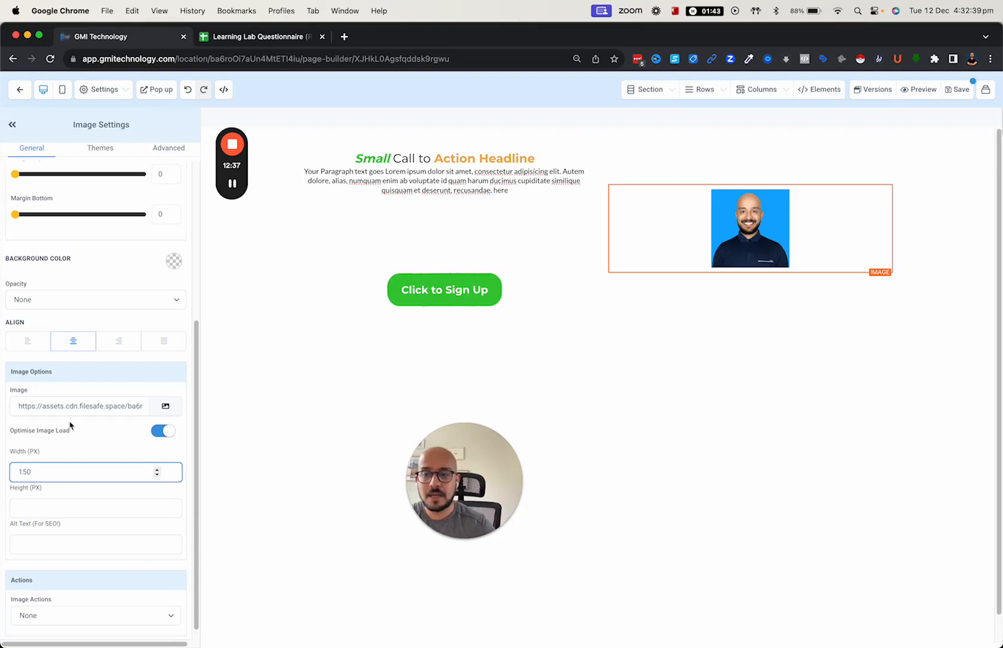
{"action": "left_click", "coordinate": [30, 343]}
{"action": "left_click", "coordinate": [106, 345]}
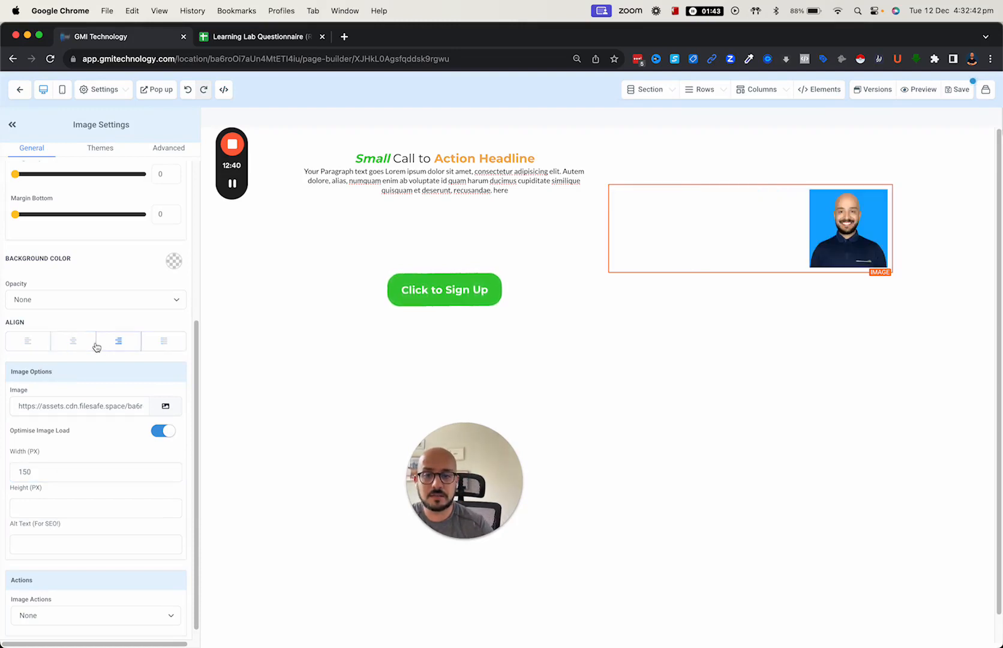
{"action": "left_click", "coordinate": [73, 343]}
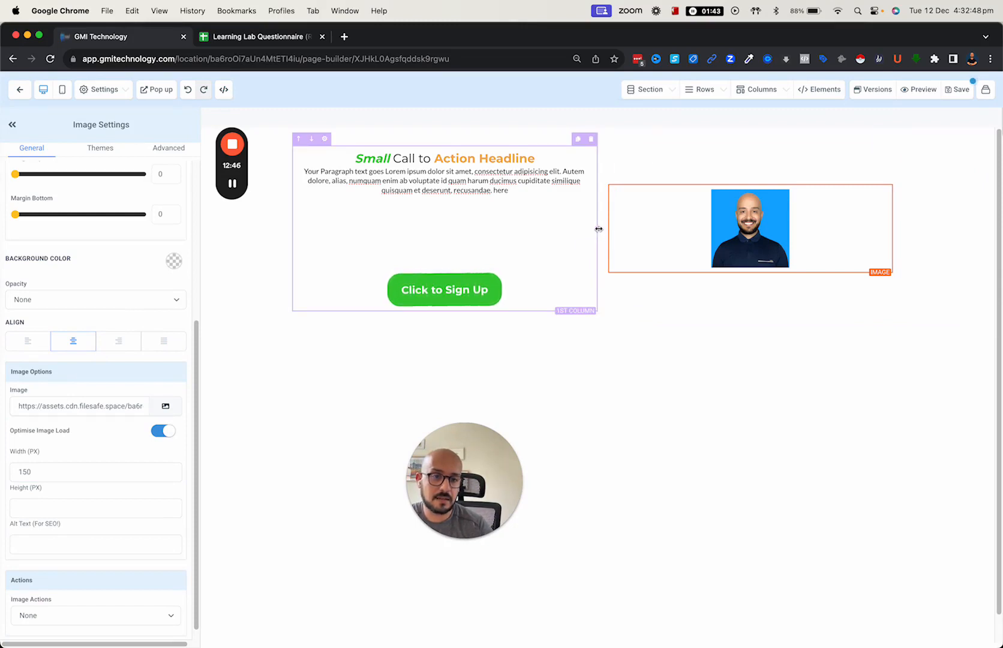
- Widen the headline column, then reselect the photo and view its Advanced settings
{"action": "mouse_move", "coordinate": [599, 228]}
{"action": "left_mouse_down"}
{"action": "mouse_move", "coordinate": [678, 227]}
{"action": "mouse_move", "coordinate": [529, 230]}
{"action": "mouse_move", "coordinate": [643, 227]}
{"action": "mouse_move", "coordinate": [560, 226]}
{"action": "mouse_move", "coordinate": [613, 227]}
{"action": "left_mouse_up"}
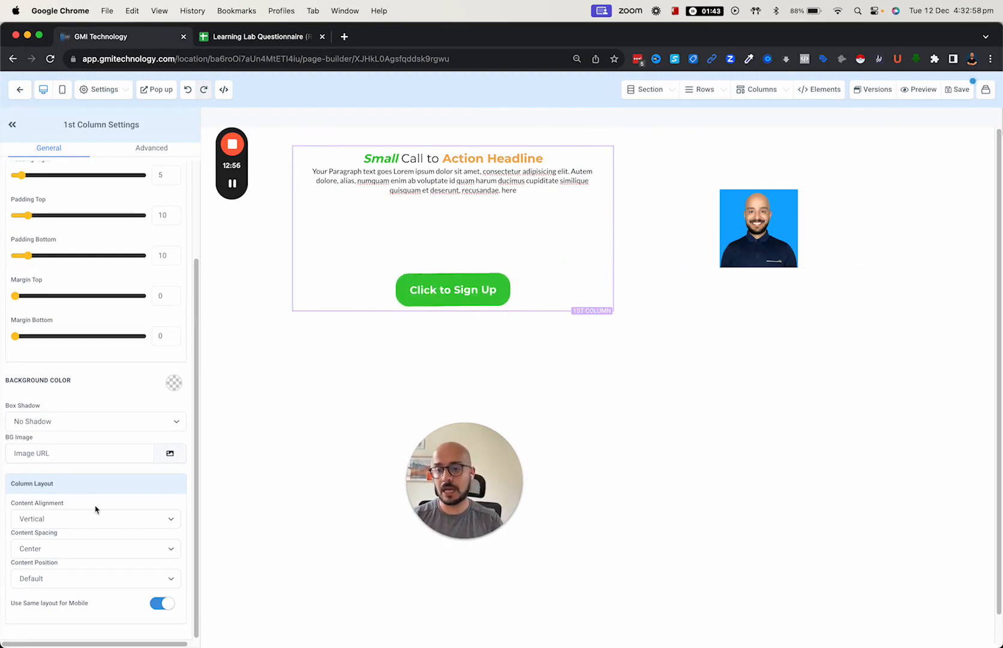
{"action": "scroll", "coordinate": [89, 314], "scroll_direction": "up", "scroll_amount": 4}
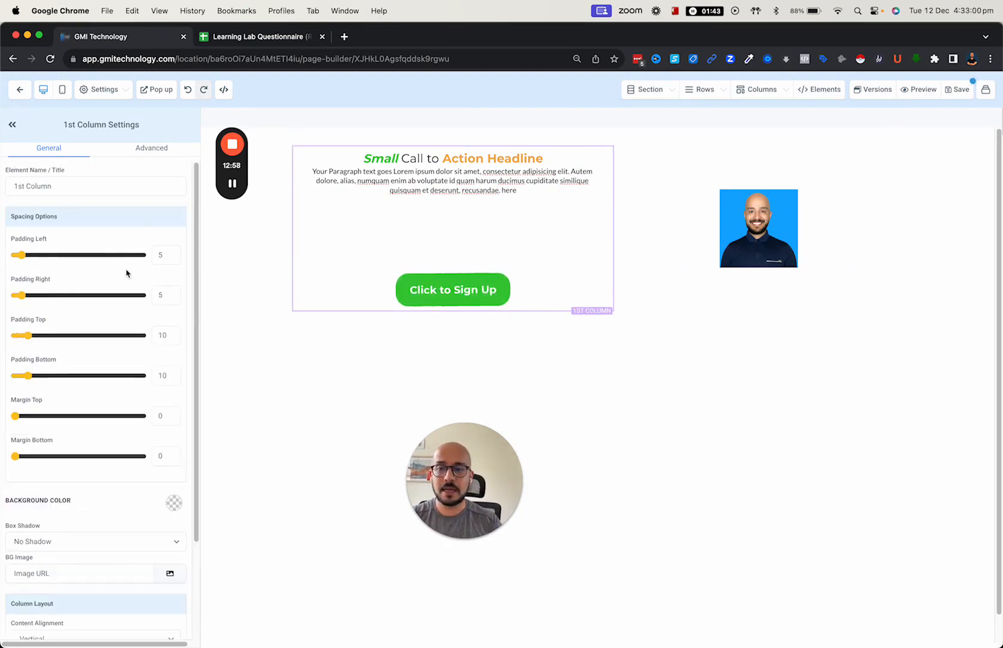
{"action": "scroll", "coordinate": [126, 274], "scroll_direction": "down", "scroll_amount": 2}
{"action": "left_click", "coordinate": [744, 240]}
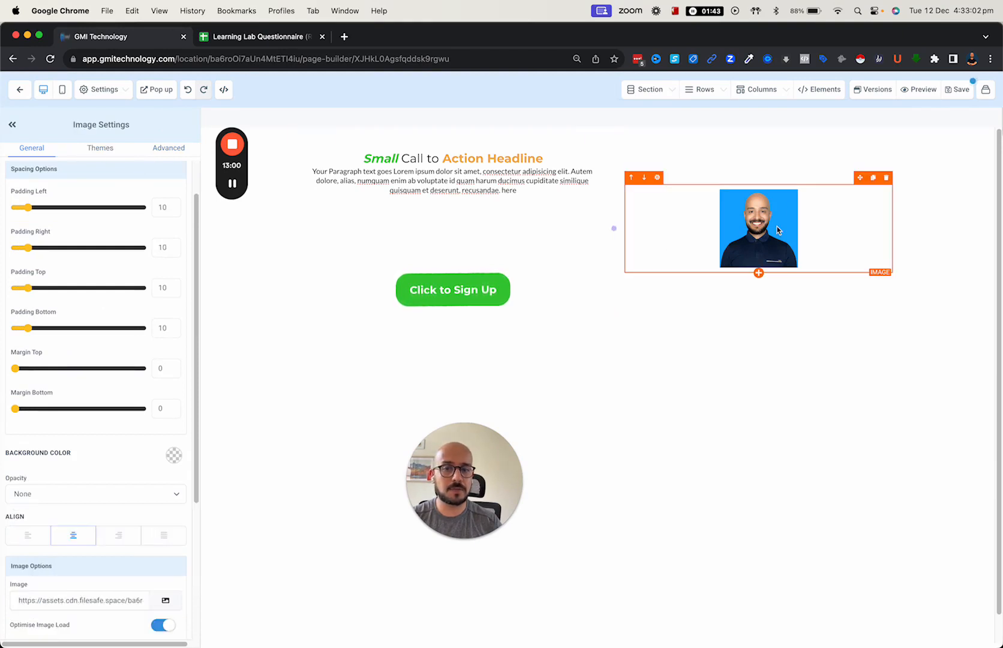
{"action": "scroll", "coordinate": [84, 270], "scroll_direction": "up", "scroll_amount": 2}
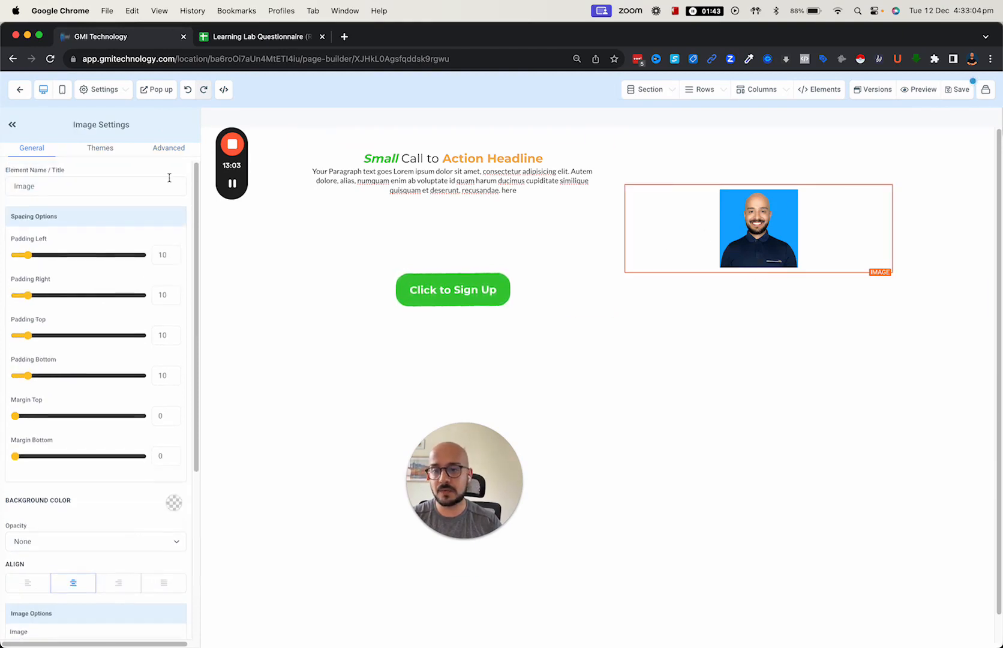
{"action": "left_click", "coordinate": [173, 150]}
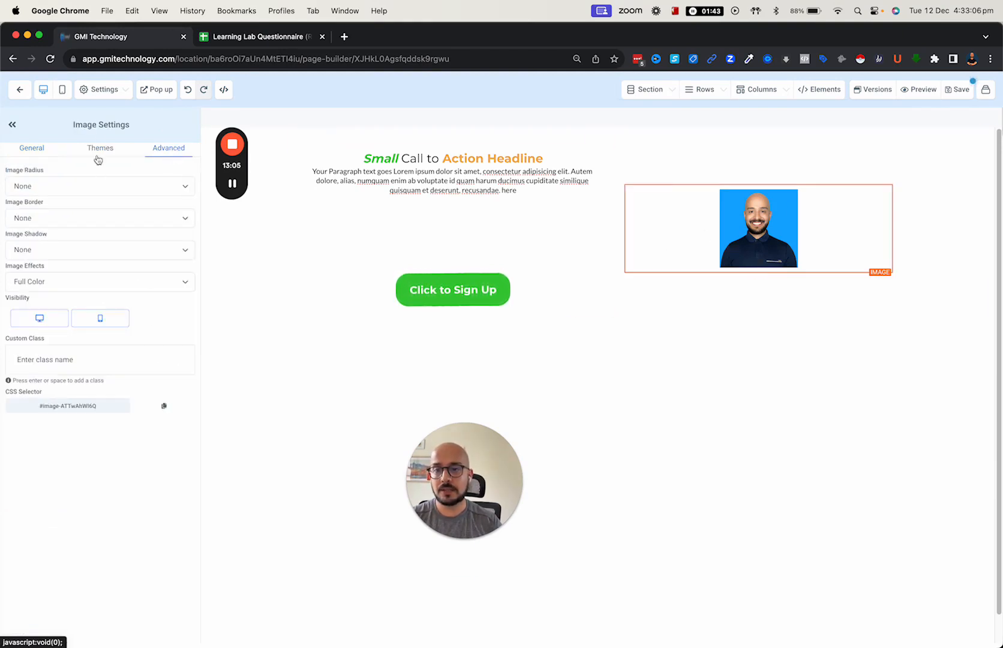
{"action": "left_click", "coordinate": [72, 189]}
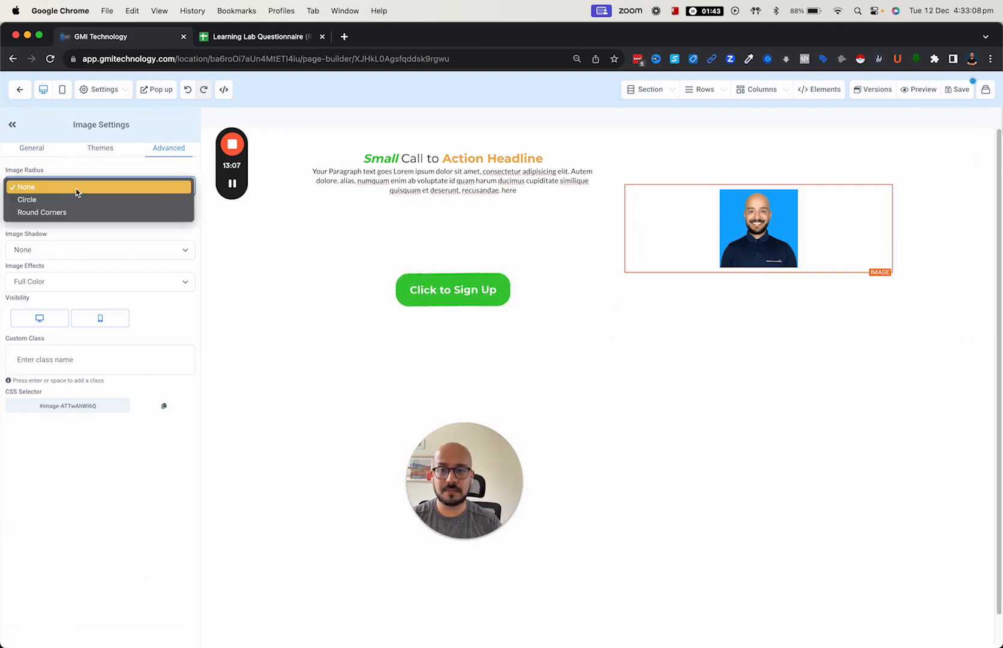
{"action": "left_click", "coordinate": [72, 201]}
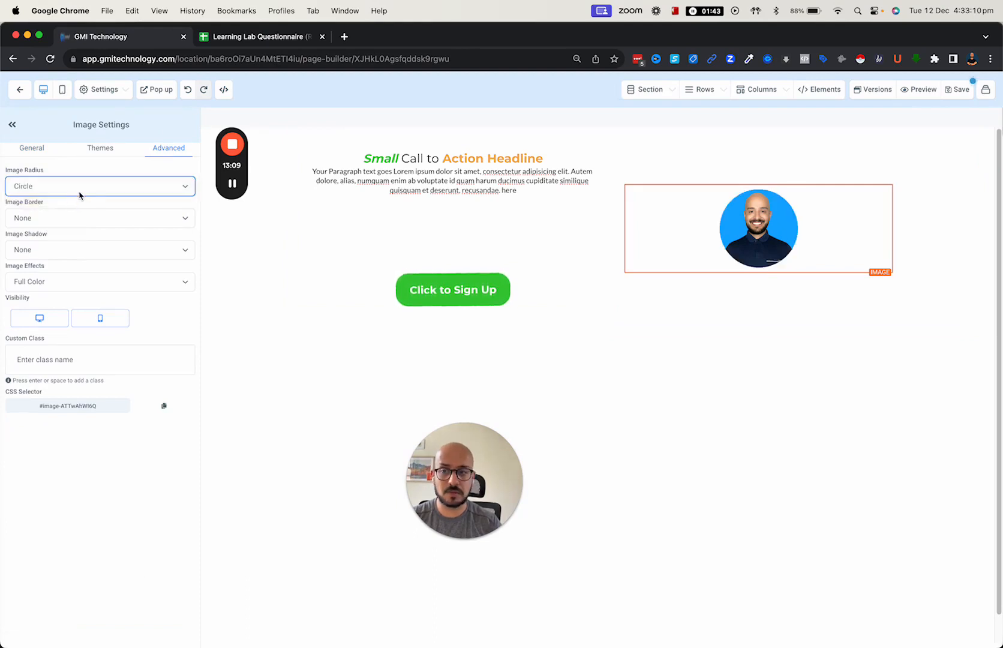
{"action": "left_click", "coordinate": [79, 192]}
{"action": "left_click", "coordinate": [77, 198]}
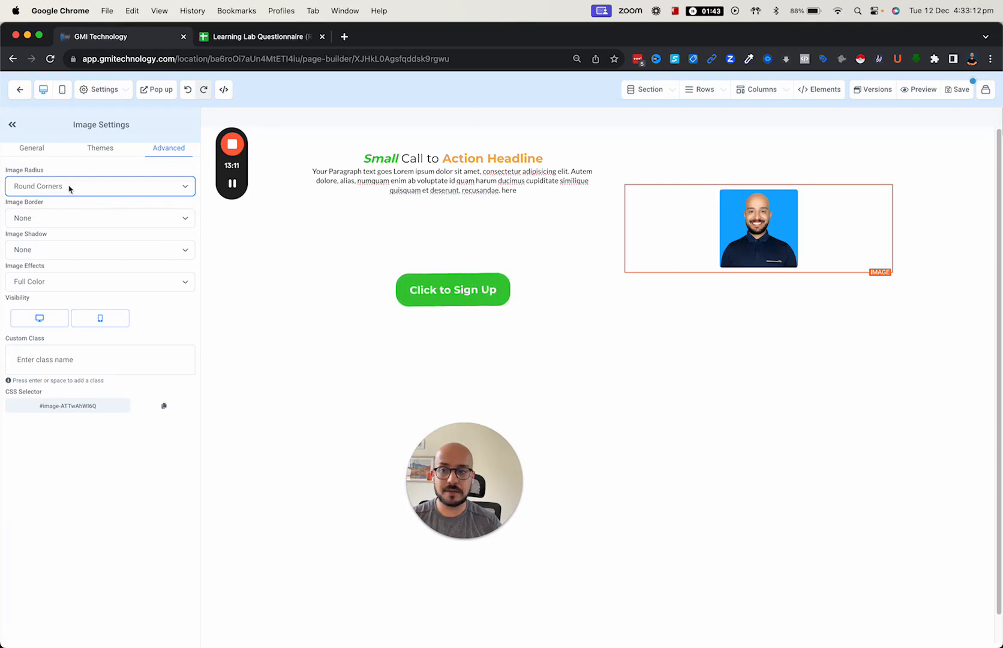
{"action": "left_click", "coordinate": [51, 221]}
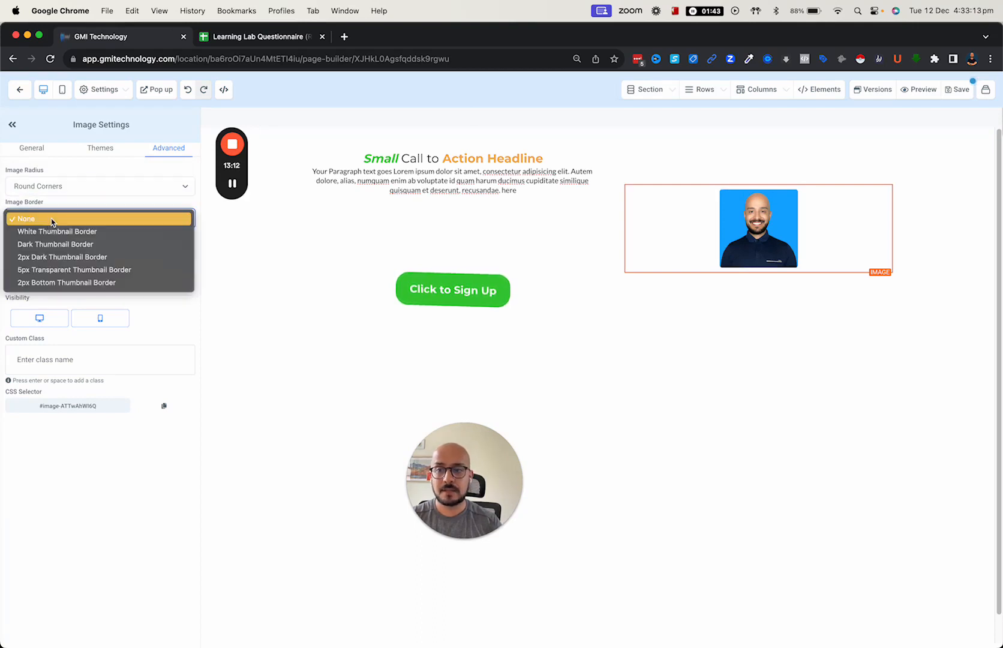
{"action": "left_click", "coordinate": [51, 257]}
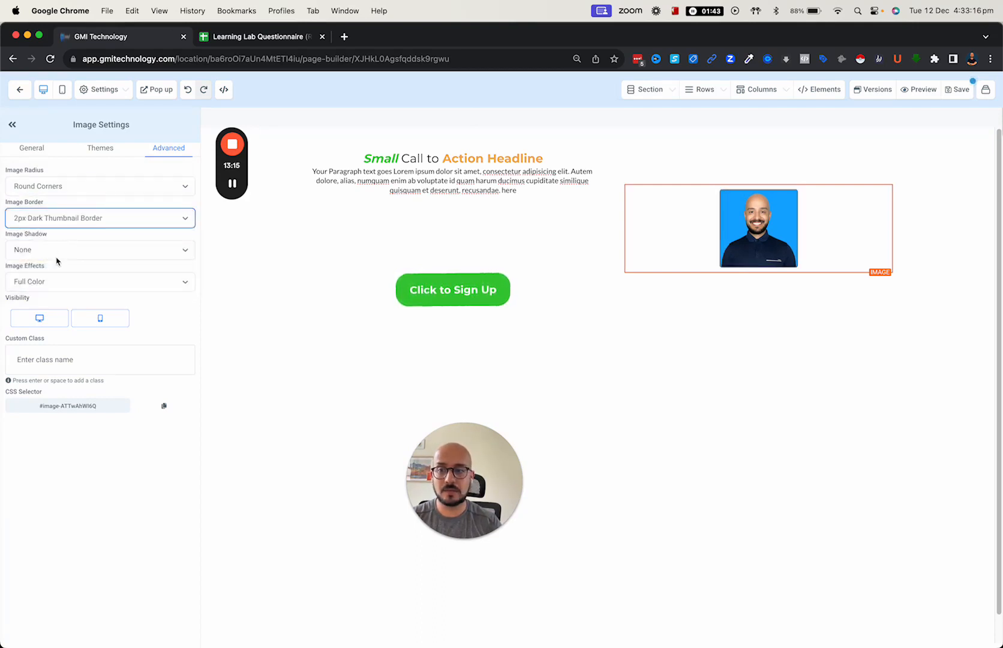
{"action": "left_click", "coordinate": [49, 286]}
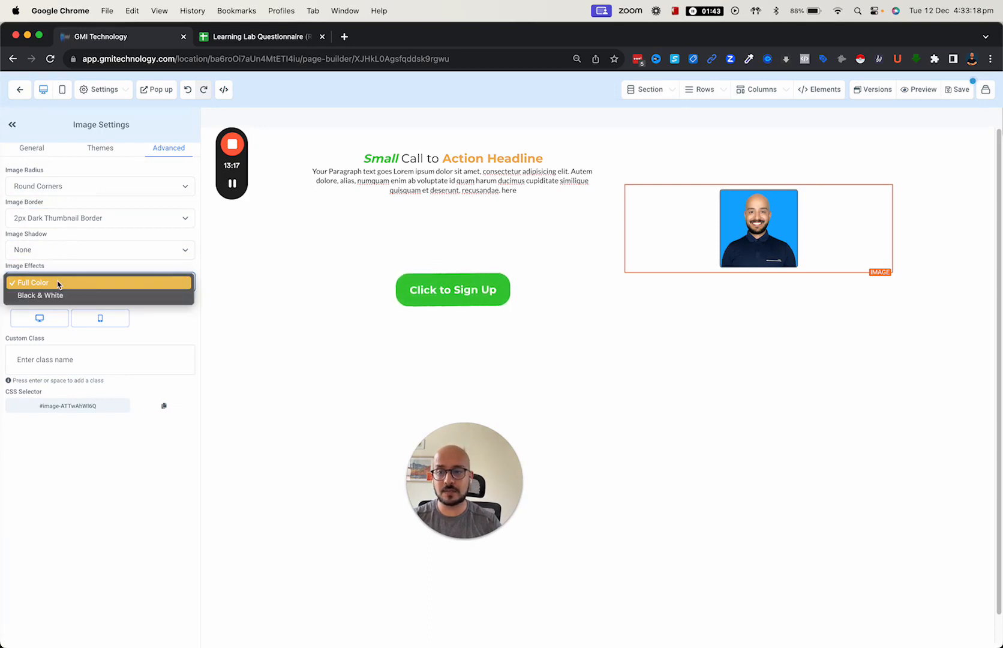
{"action": "left_click", "coordinate": [58, 283]}
{"action": "left_click", "coordinate": [90, 150]}
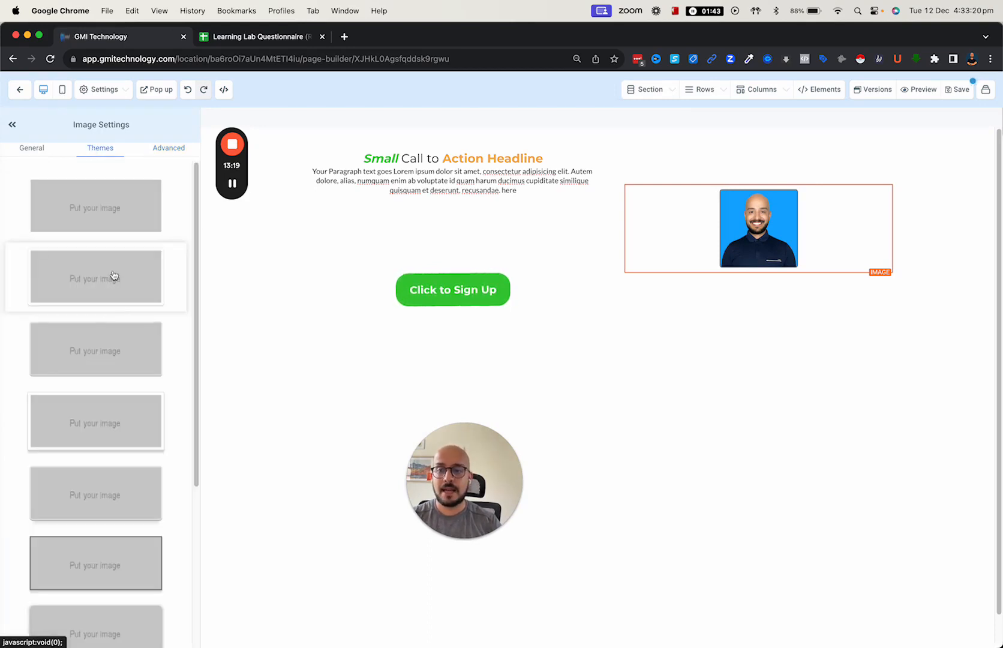
{"action": "scroll", "coordinate": [138, 468], "scroll_direction": "down", "scroll_amount": 5}
{"action": "scroll", "coordinate": [117, 490], "scroll_direction": "up", "scroll_amount": 8}
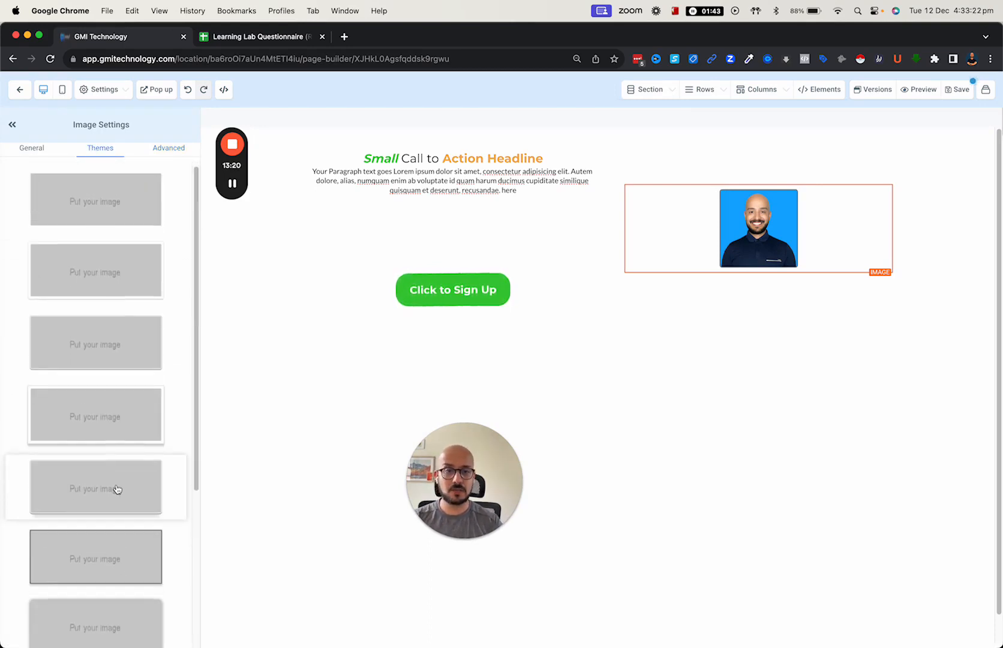
{"action": "left_click", "coordinate": [28, 150]}
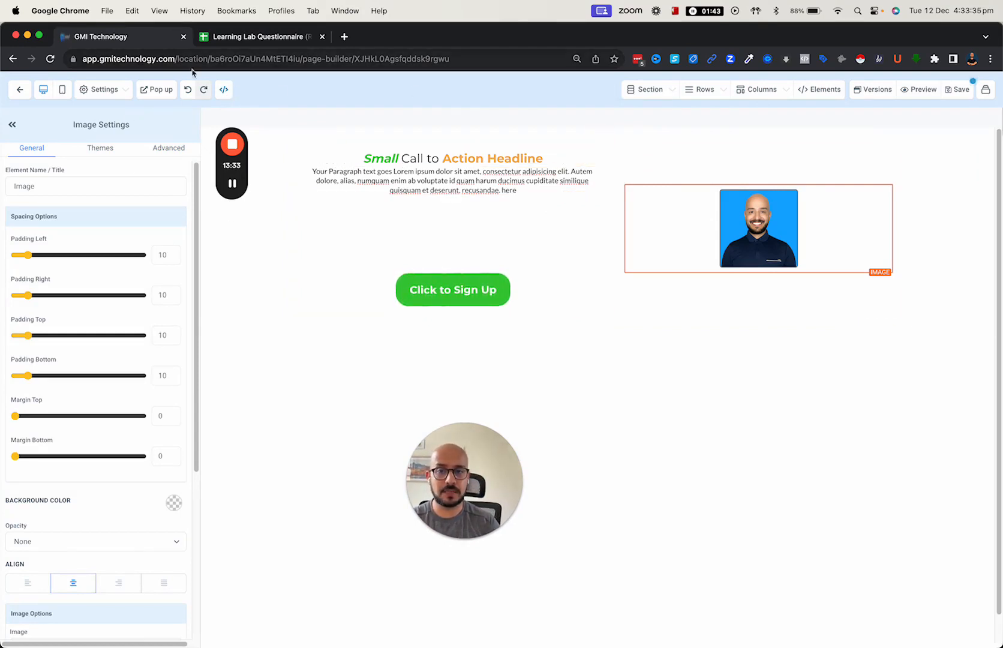
- Check the page's empty Custom CSS, then start adding a row below the section
{"action": "left_click", "coordinate": [117, 96]}
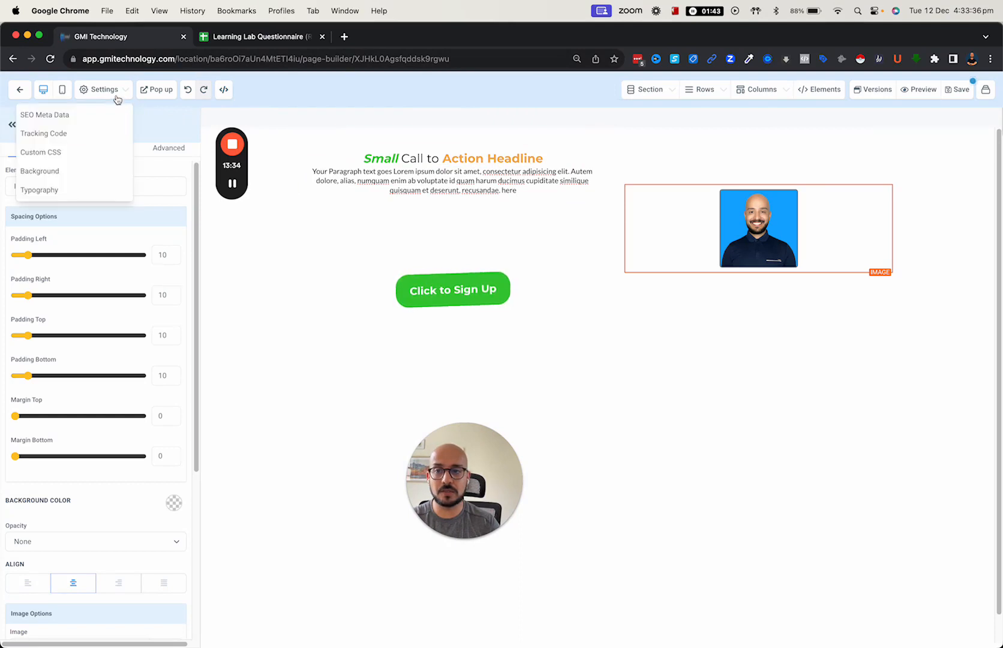
{"action": "left_click", "coordinate": [49, 158]}
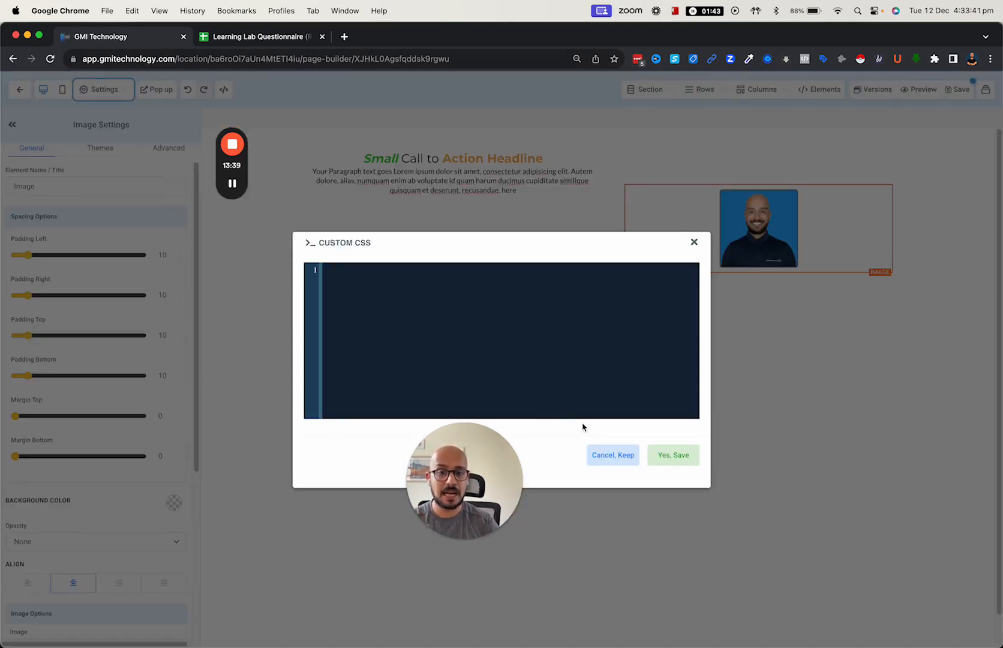
{"action": "left_click", "coordinate": [693, 243]}
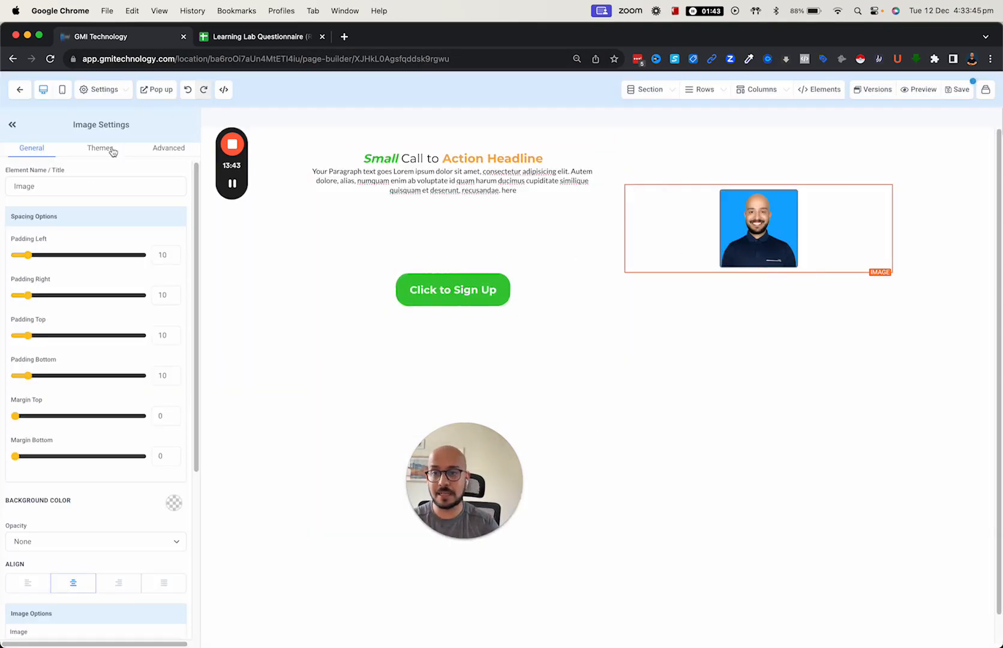
{"action": "left_click", "coordinate": [599, 322]}
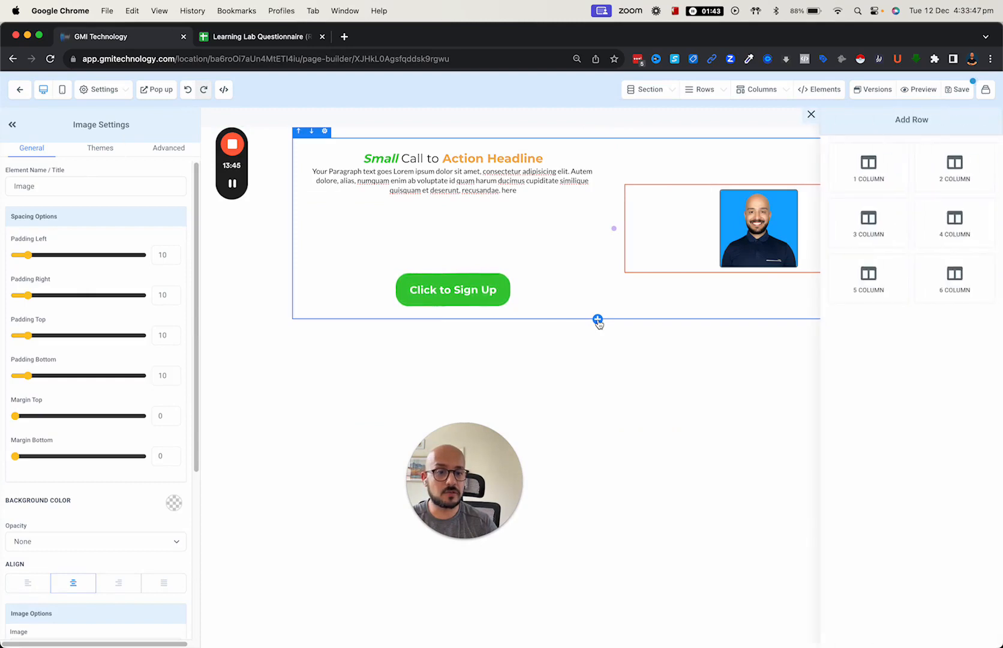
- Browse the Add Element panel without adding anything, then switch to mobile layout
{"action": "left_click", "coordinate": [824, 91]}
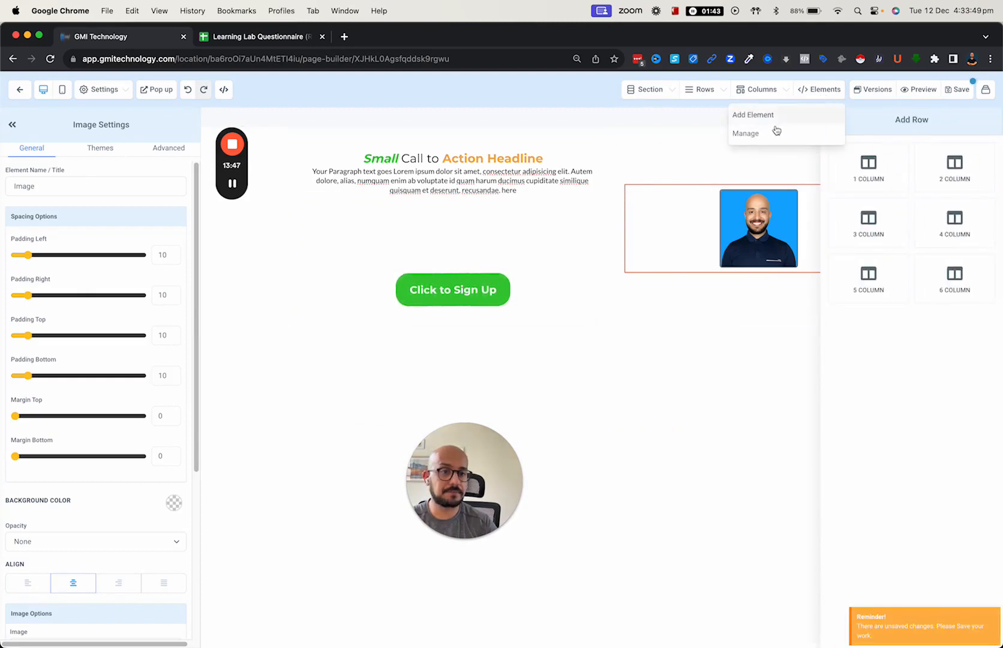
{"action": "left_click", "coordinate": [619, 166]}
{"action": "left_click", "coordinate": [759, 273]}
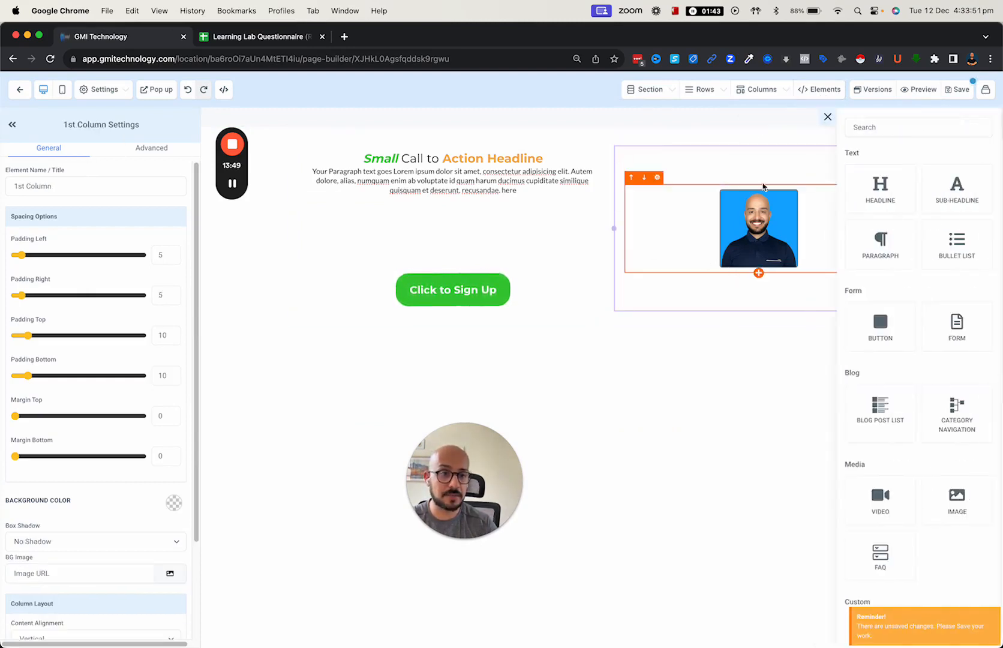
{"action": "left_click", "coordinate": [823, 127]}
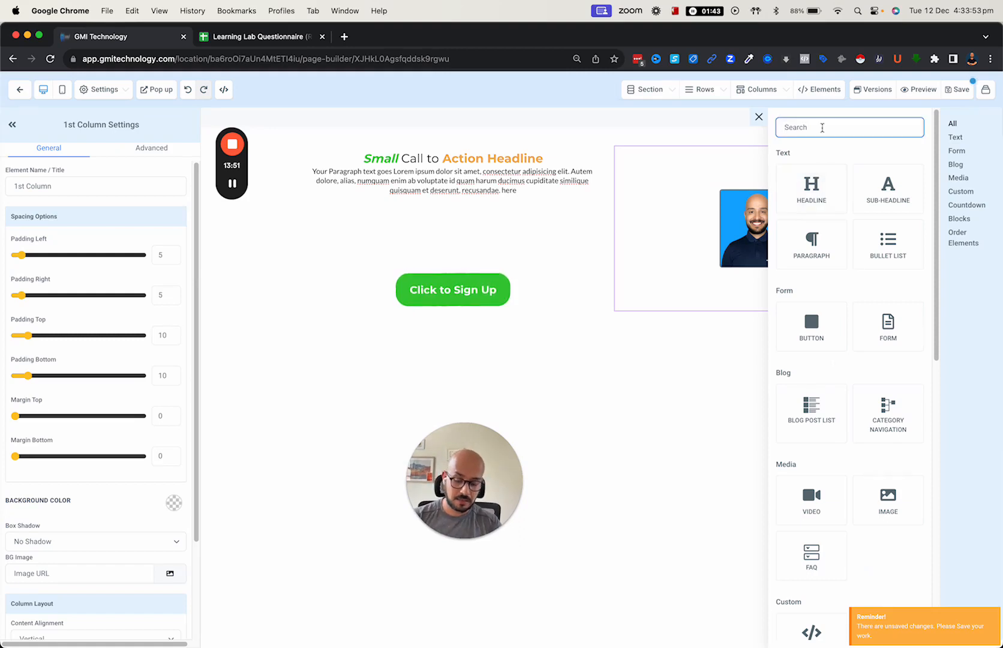
{"action": "type", "text": "sc"}
{"action": "key", "text": "BackSpace"}
{"action": "key", "text": "BackSpace"}
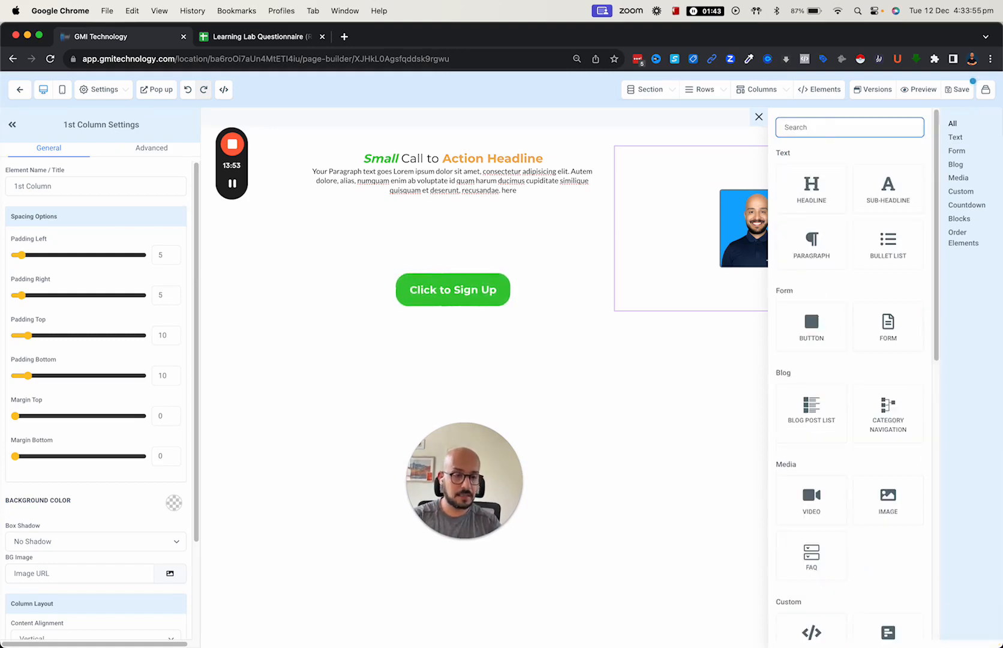
{"action": "scroll", "coordinate": [811, 336], "scroll_direction": "down", "scroll_amount": 2}
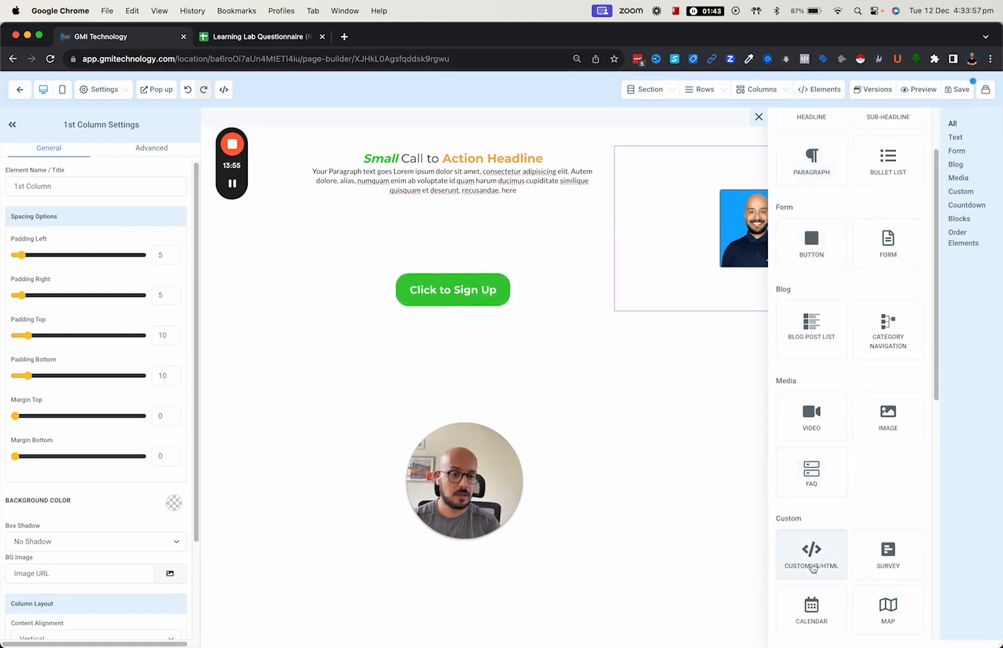
{"action": "scroll", "coordinate": [808, 559], "scroll_direction": "down", "scroll_amount": 1}
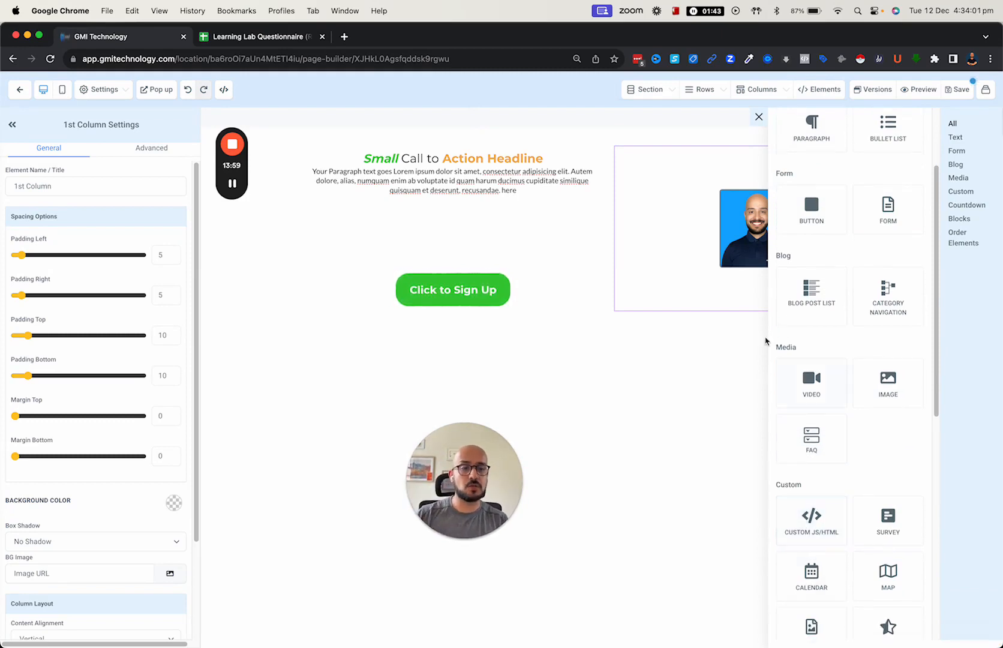
{"action": "left_click", "coordinate": [756, 117]}
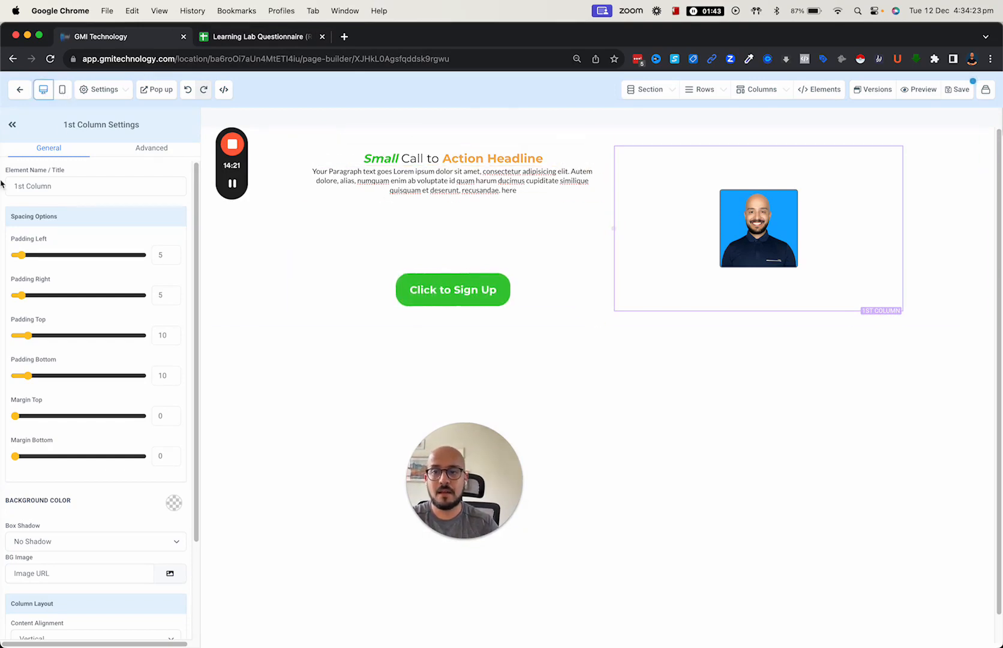
{"action": "left_click", "coordinate": [63, 91]}
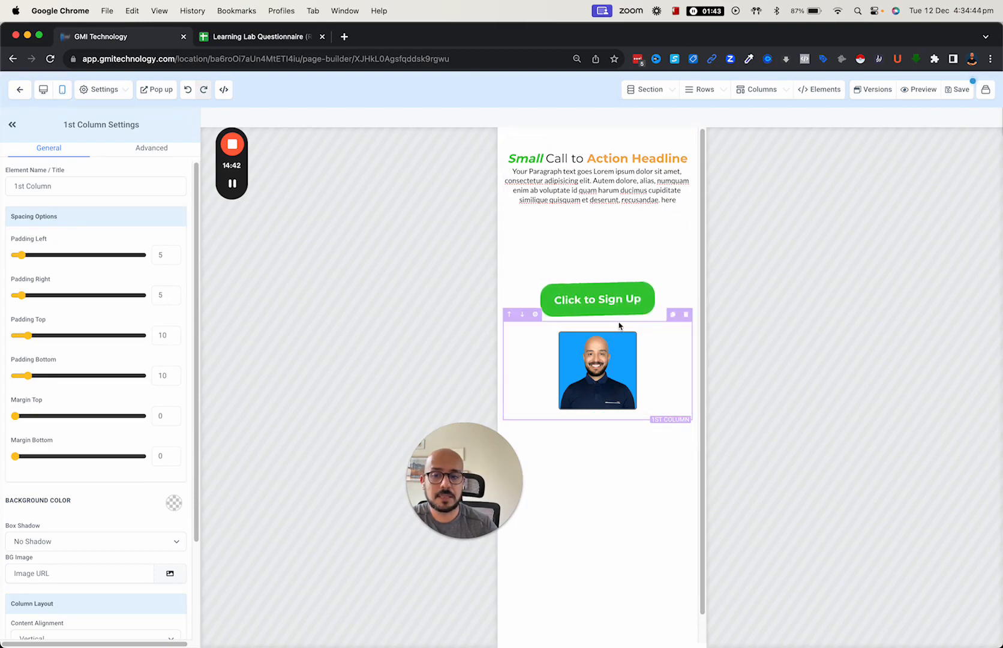
- Toggle the photo column's mobile visibility off and back on, confirm desktop, then duplicate the column
{"action": "left_click", "coordinate": [149, 150]}
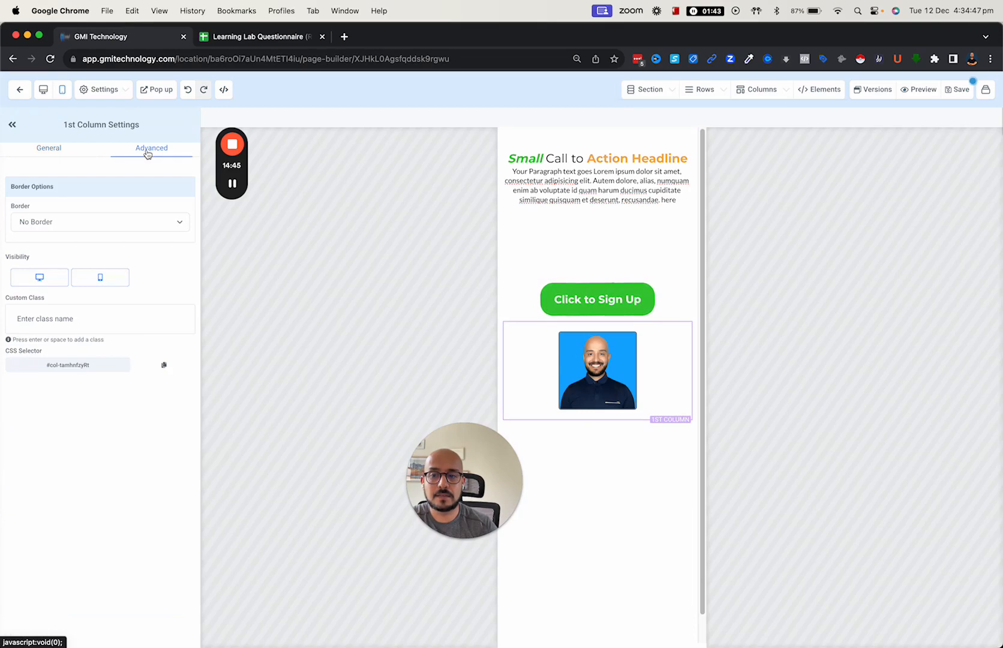
{"action": "left_click", "coordinate": [101, 282]}
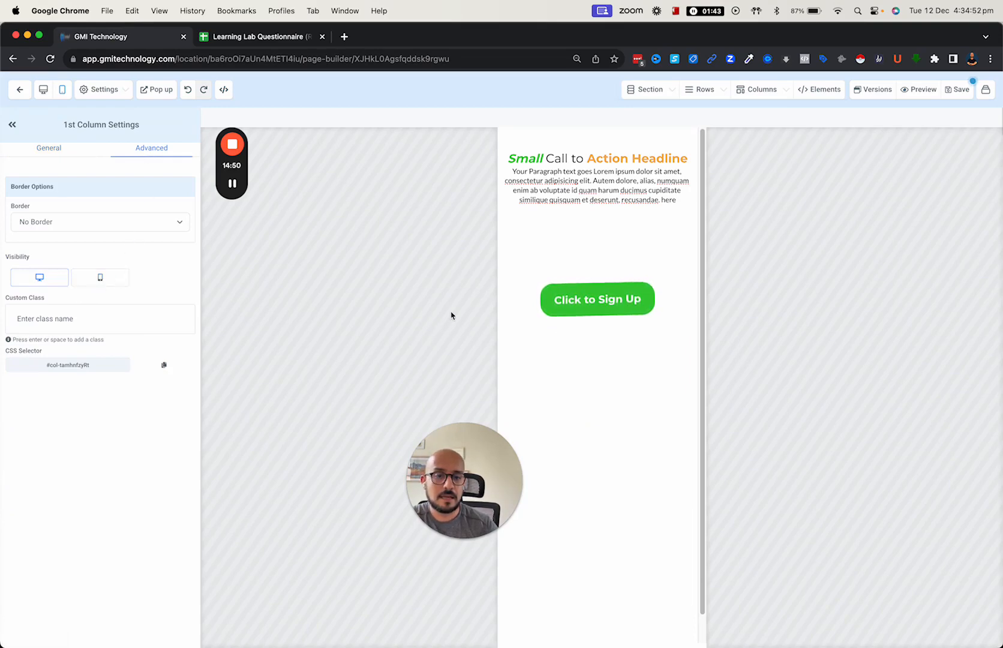
{"action": "left_click", "coordinate": [44, 90]}
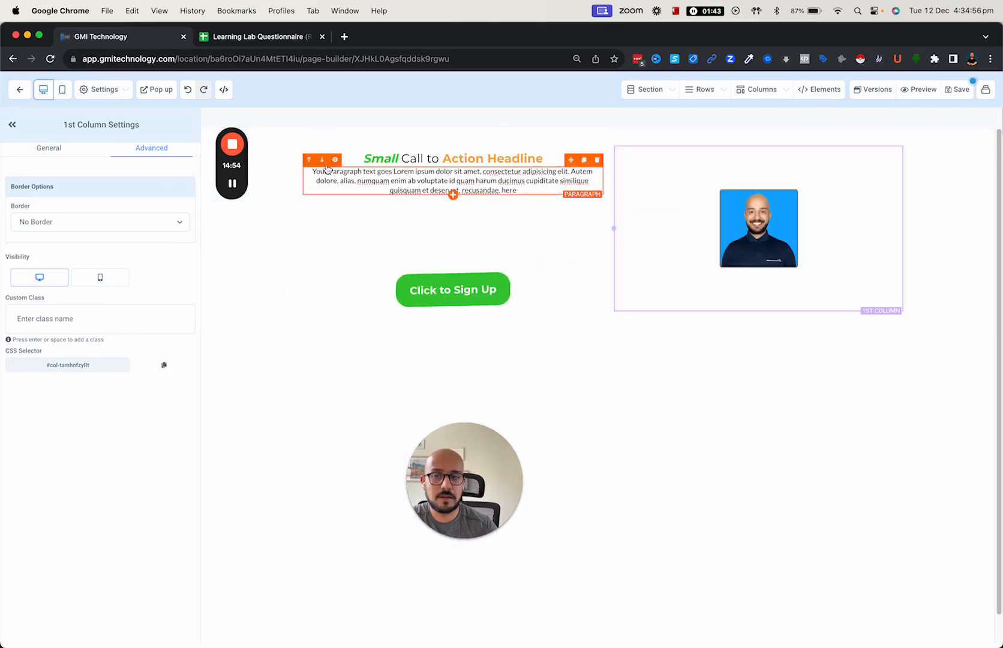
{"action": "left_click", "coordinate": [67, 89]}
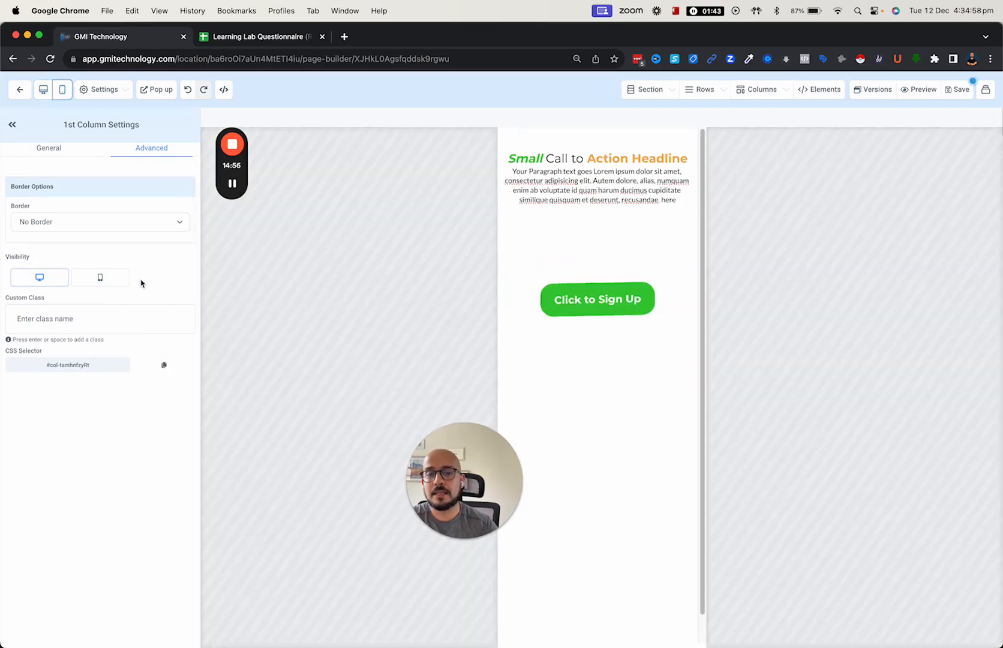
{"action": "left_click", "coordinate": [100, 279]}
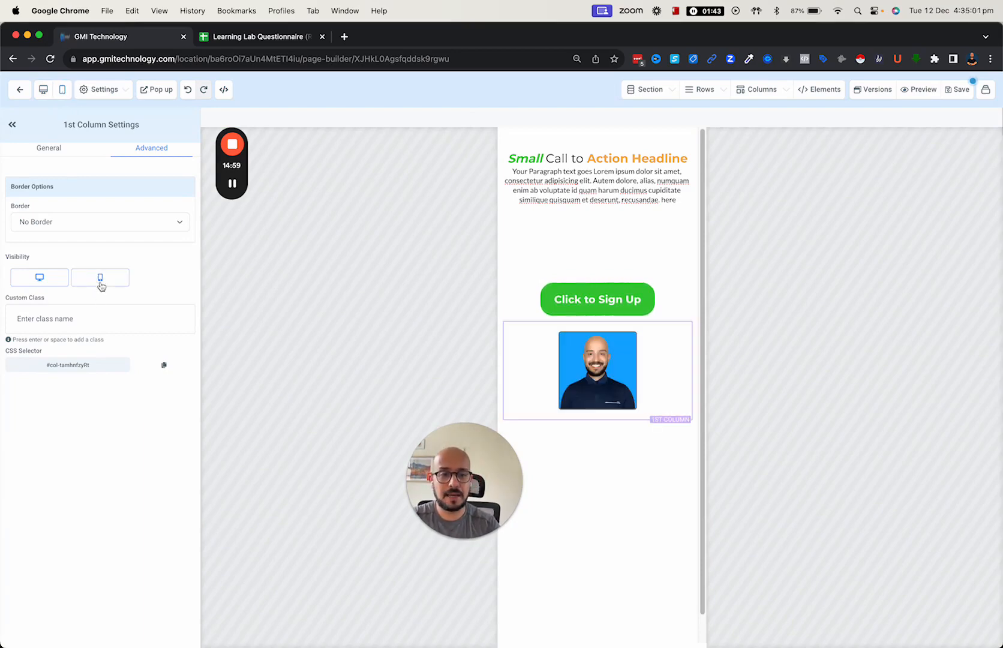
{"action": "left_click", "coordinate": [672, 315]}
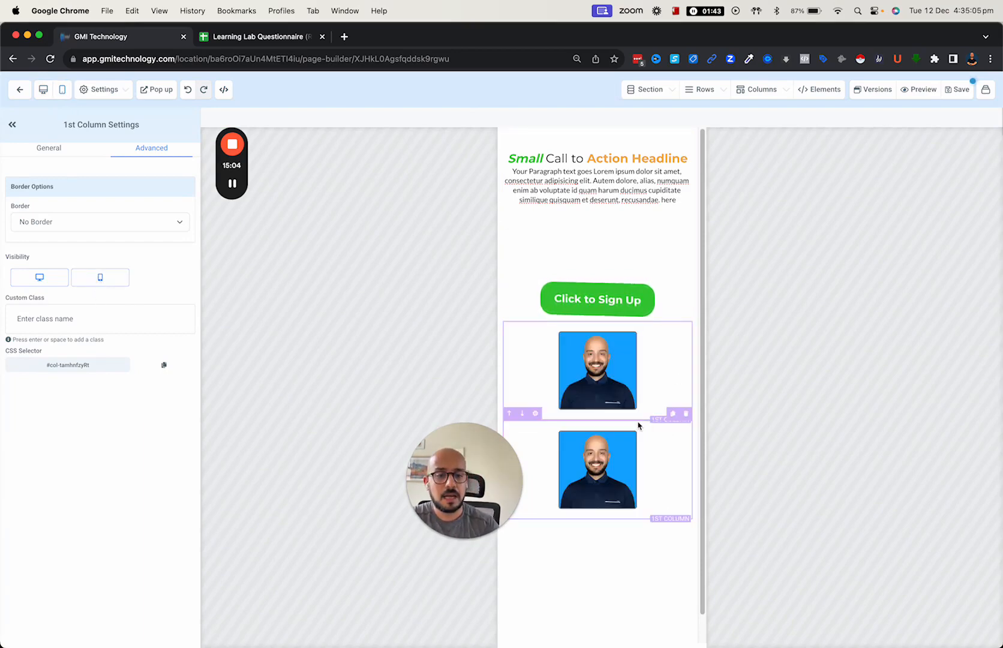
- Hide the upper profile photo column on mobile
{"action": "left_click", "coordinate": [635, 426]}
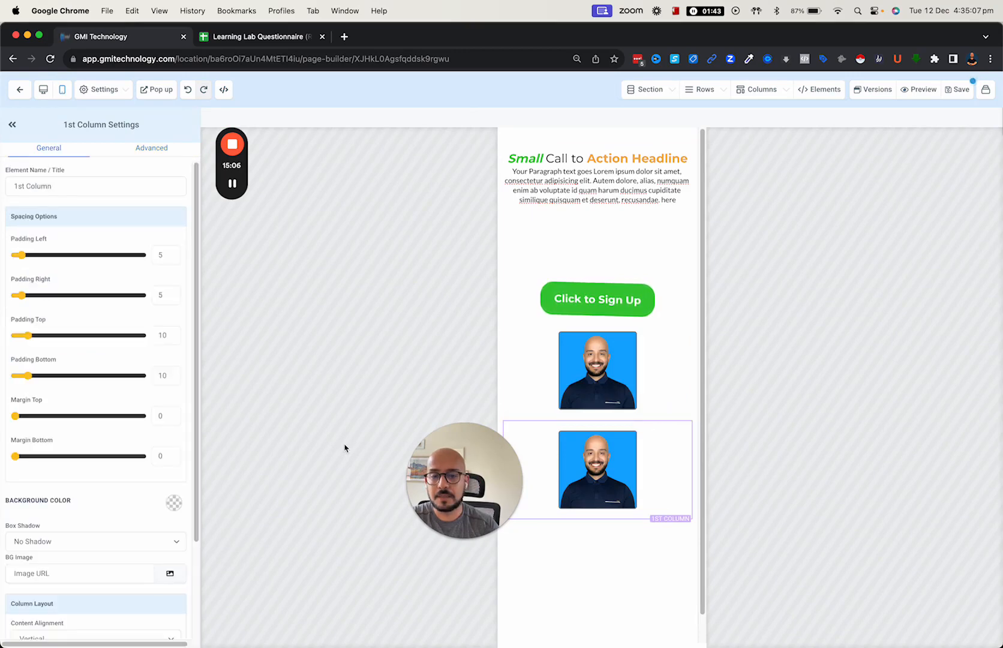
{"action": "left_click", "coordinate": [144, 150]}
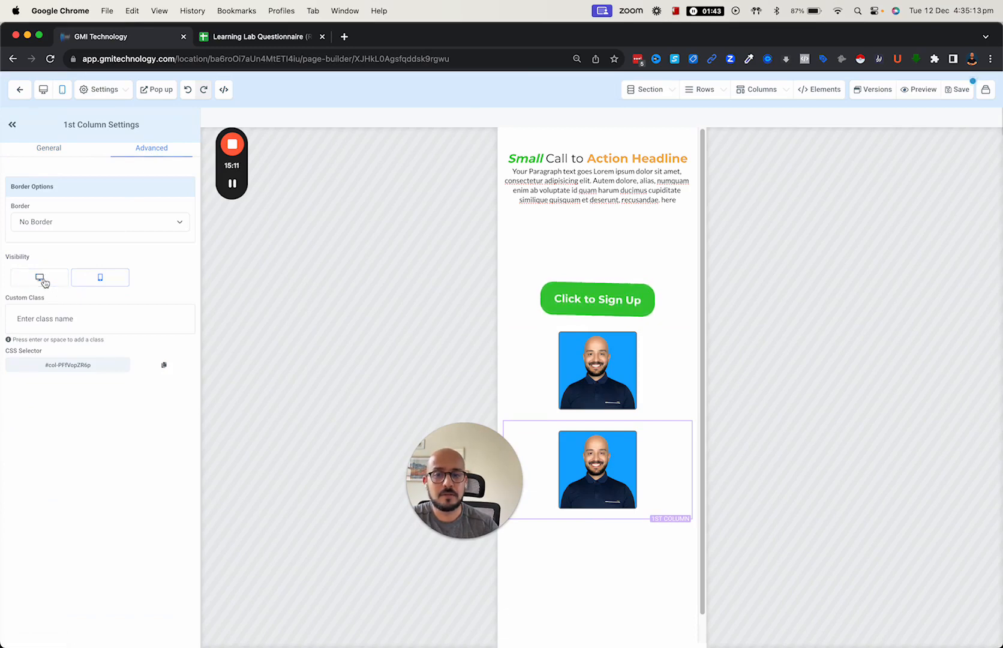
{"action": "left_click", "coordinate": [636, 328]}
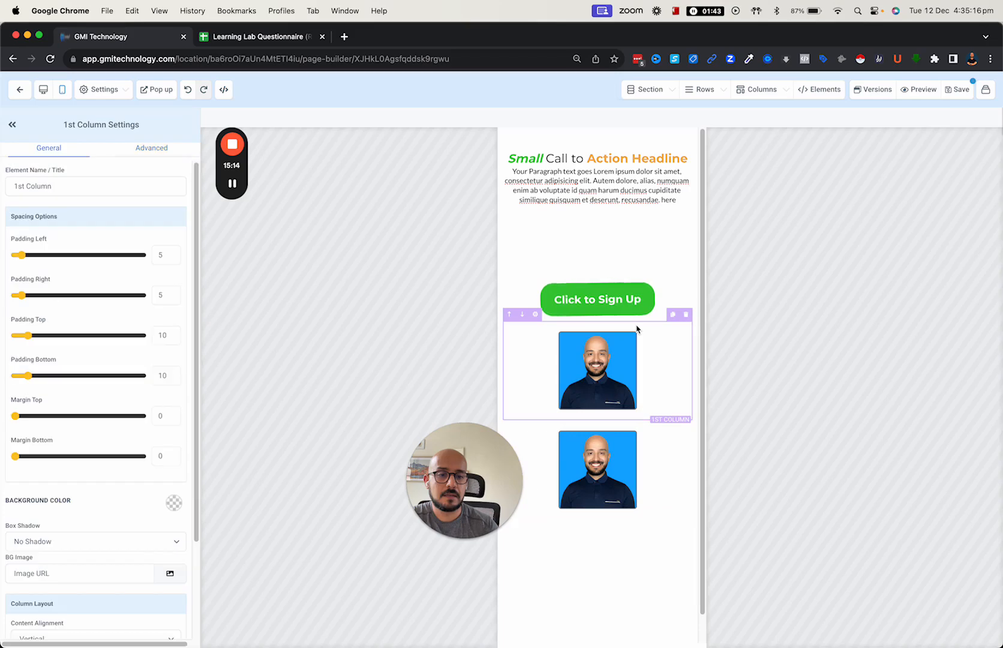
{"action": "left_click", "coordinate": [148, 153]}
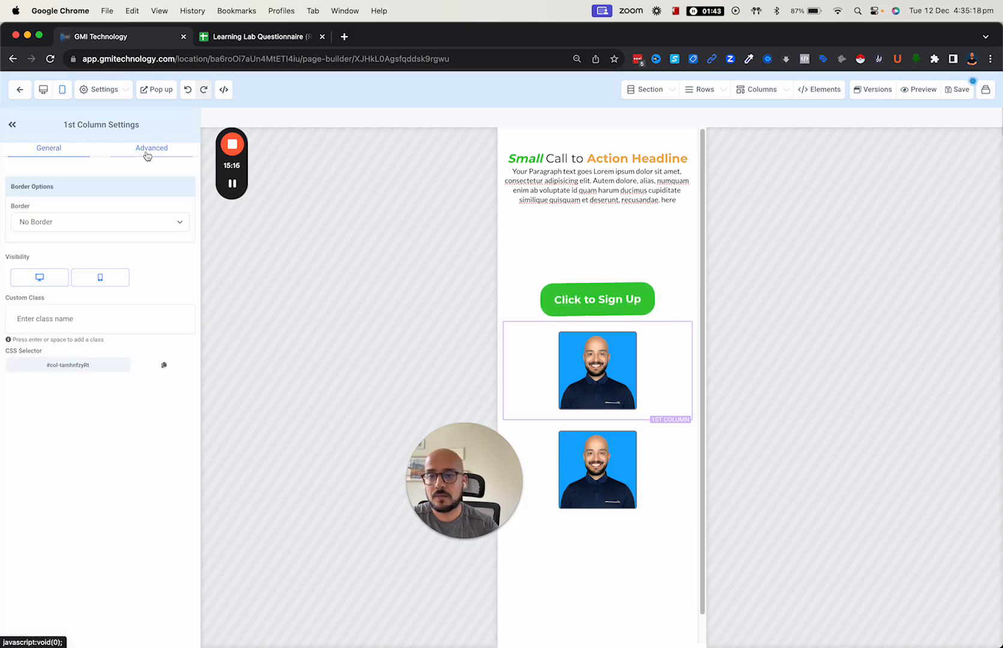
{"action": "left_click", "coordinate": [101, 284]}
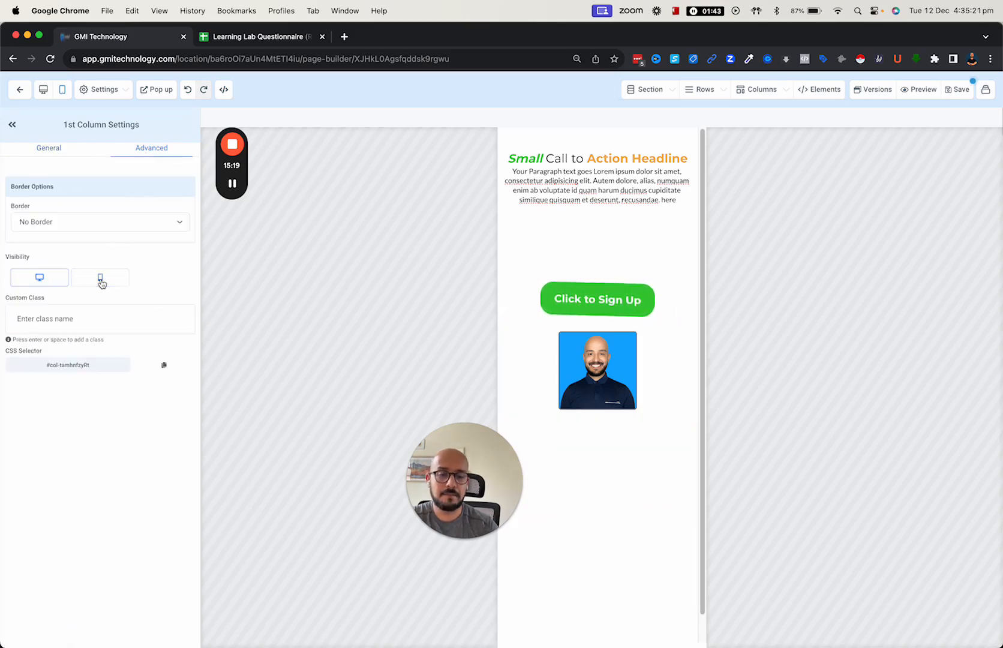
- Move the remaining photo column above the headline and confirm desktop keeps the photo beside it
{"action": "left_click", "coordinate": [562, 329]}
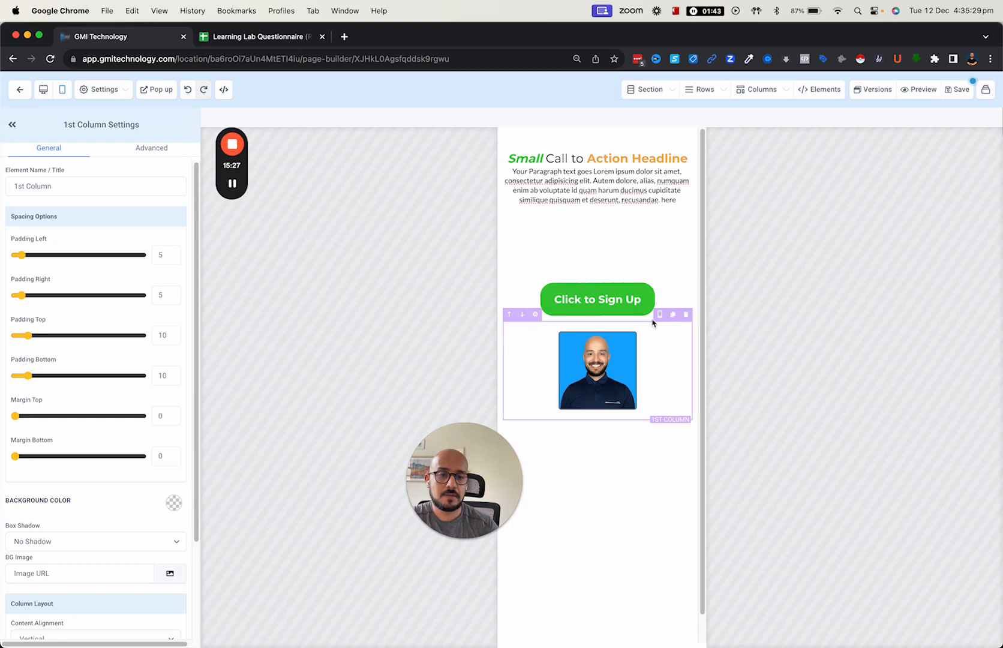
{"action": "left_click", "coordinate": [508, 315]}
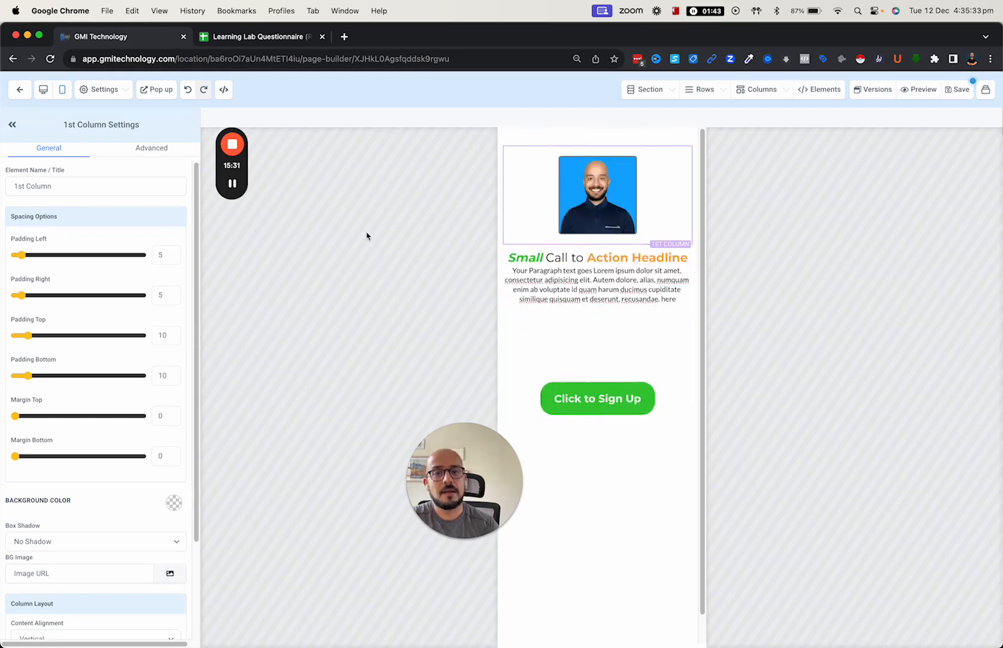
{"action": "left_click", "coordinate": [43, 89]}
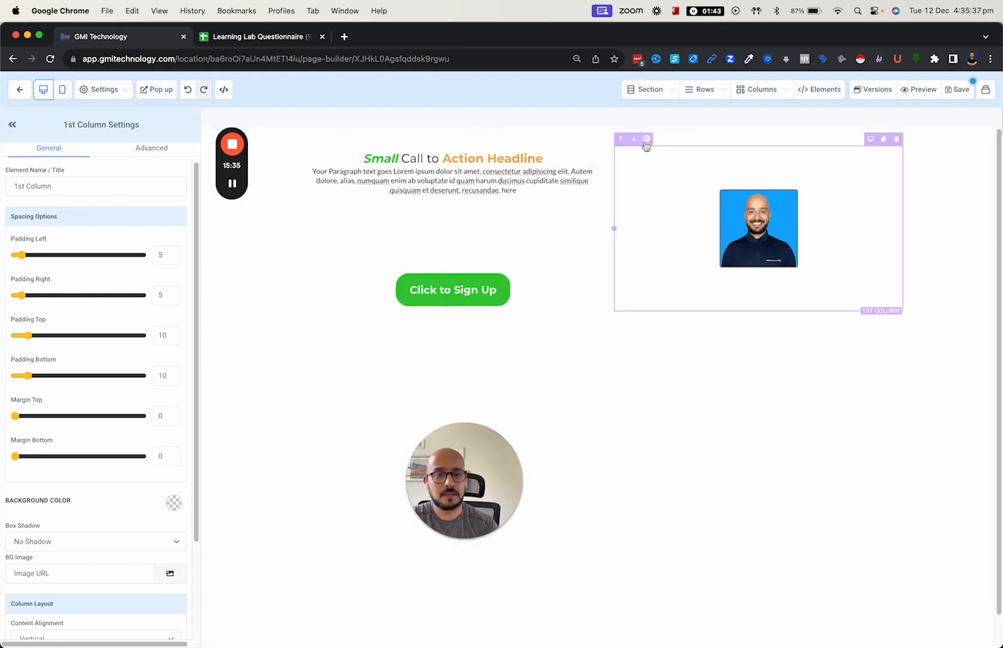
{"action": "left_click", "coordinate": [60, 90]}
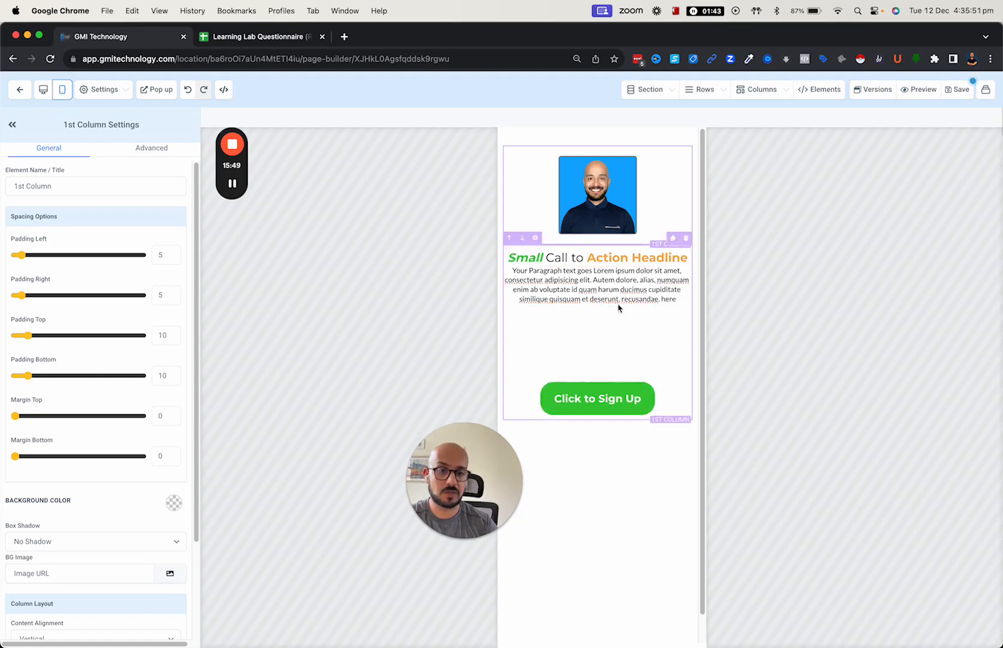
- Duplicate the sign-up button, making one copy mobile-only and the other desktop-only
{"action": "left_click", "coordinate": [605, 396]}
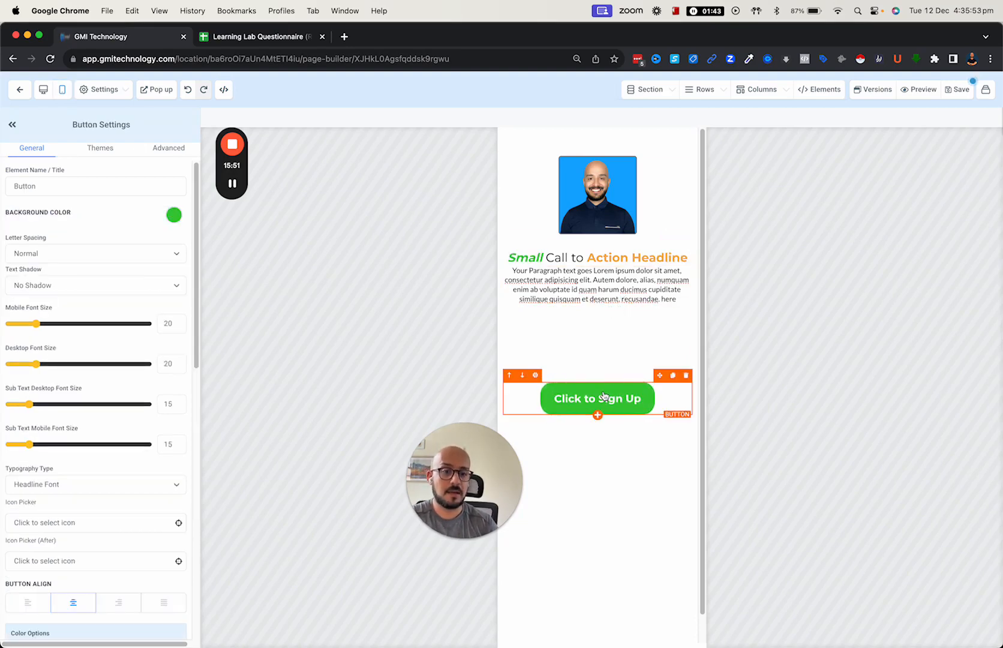
{"action": "left_click", "coordinate": [673, 377]}
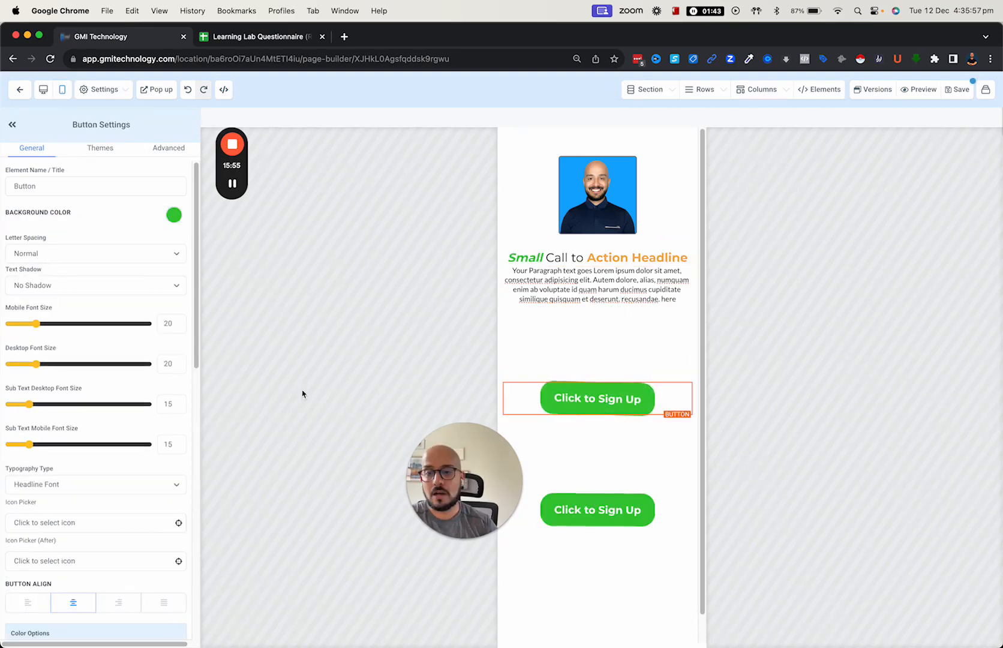
{"action": "left_click", "coordinate": [169, 150]}
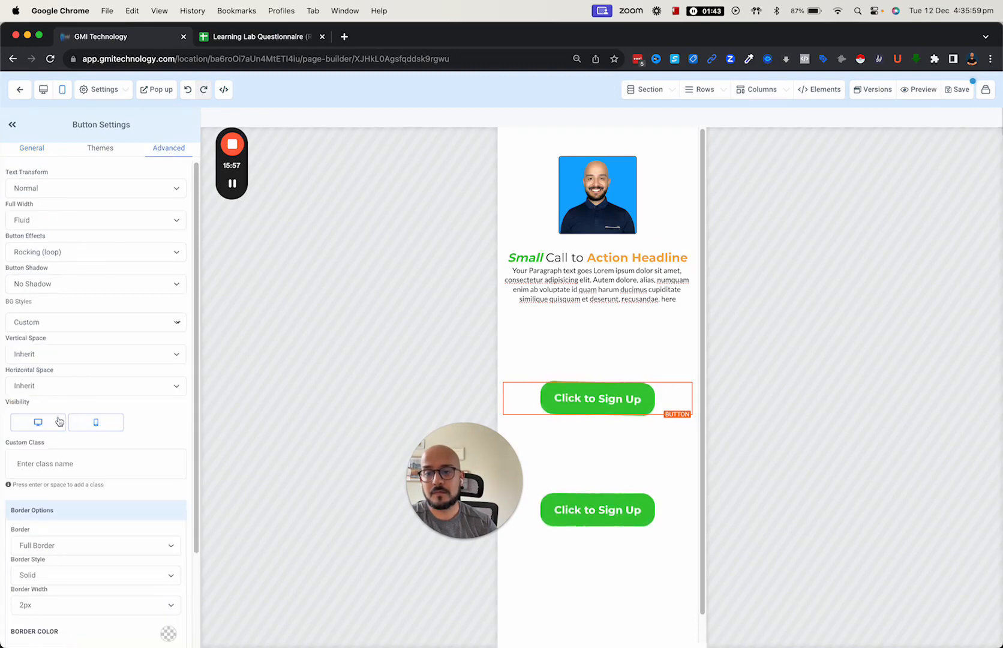
{"action": "left_click", "coordinate": [95, 424]}
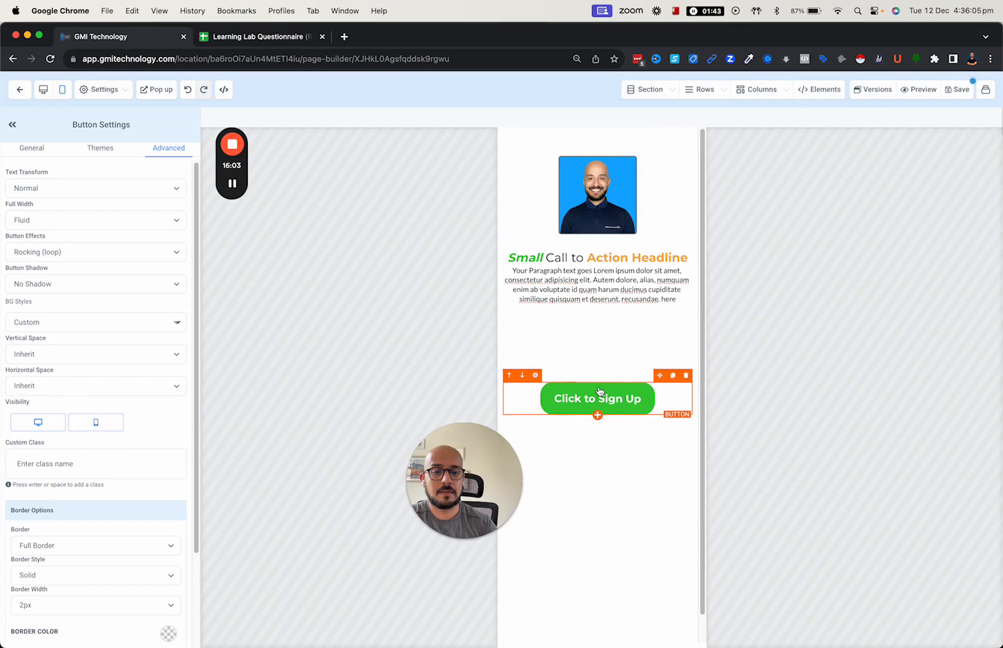
{"action": "left_click", "coordinate": [40, 424]}
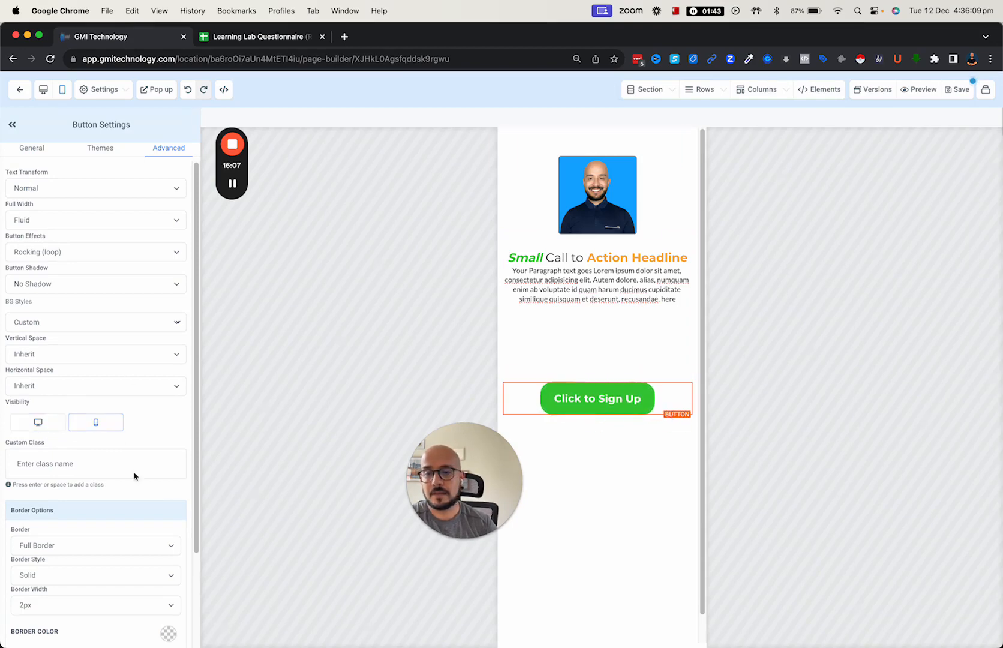
- Reduce the mobile button's Margin Top from 150 to 22, then view the desktop layout
{"action": "scroll", "coordinate": [53, 238], "scroll_direction": "down", "scroll_amount": 1}
{"action": "left_click", "coordinate": [42, 148]}
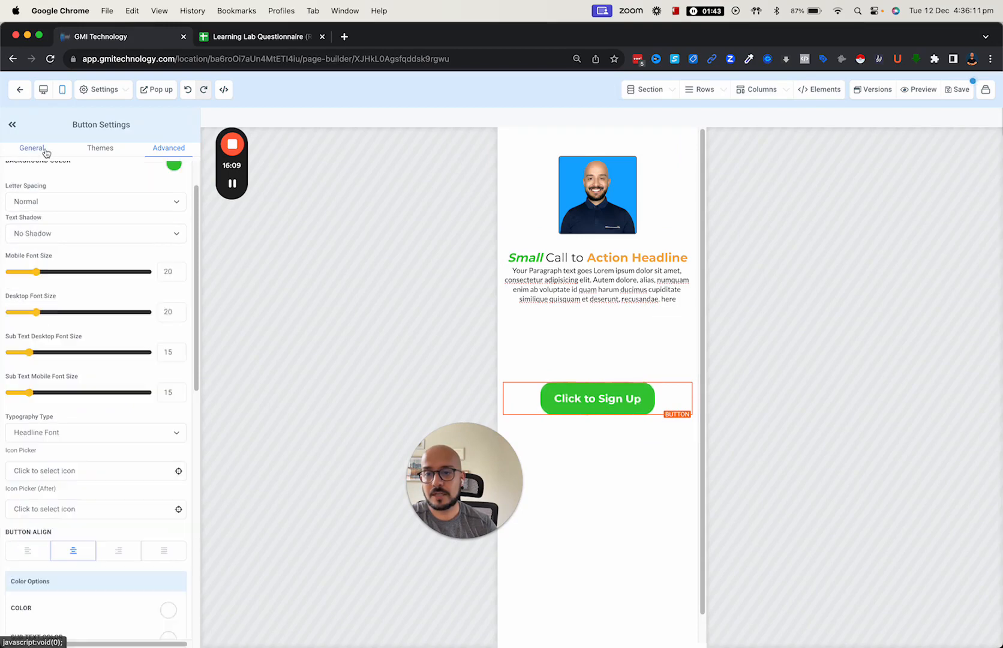
{"action": "scroll", "coordinate": [83, 378], "scroll_direction": "down", "scroll_amount": 8}
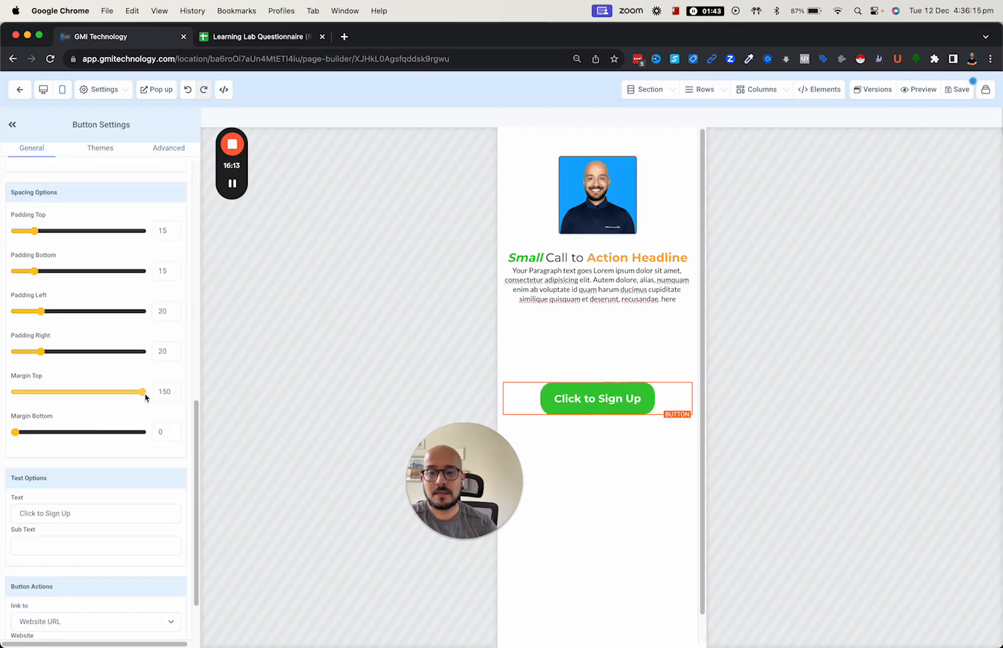
{"action": "left_click_drag", "start_coordinate": [144, 394], "coordinate": [43, 392]}
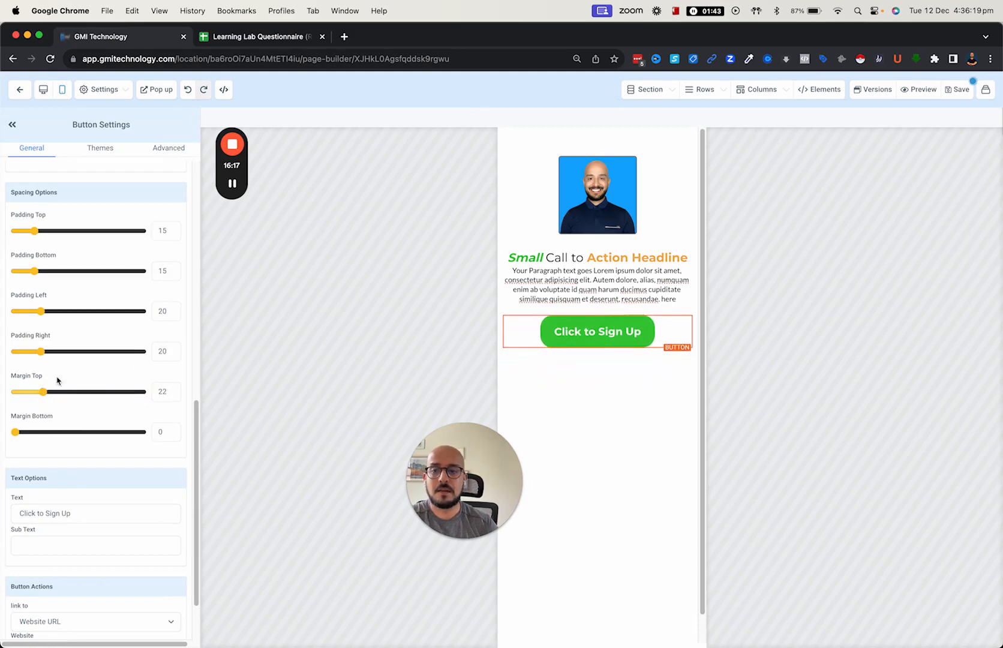
{"action": "left_click", "coordinate": [43, 89]}
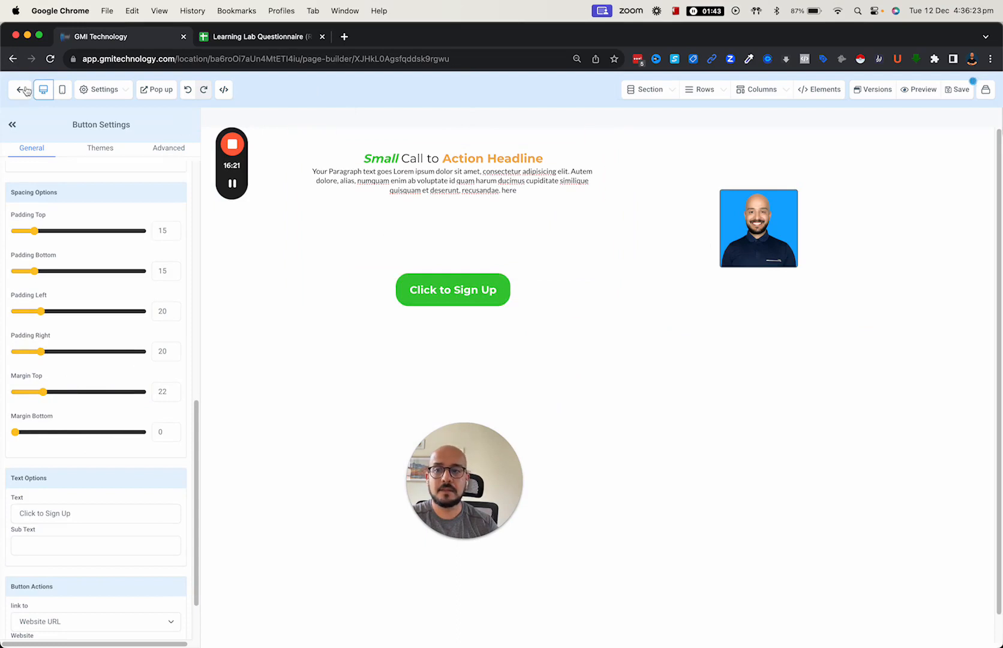
{"action": "left_click", "coordinate": [63, 91]}
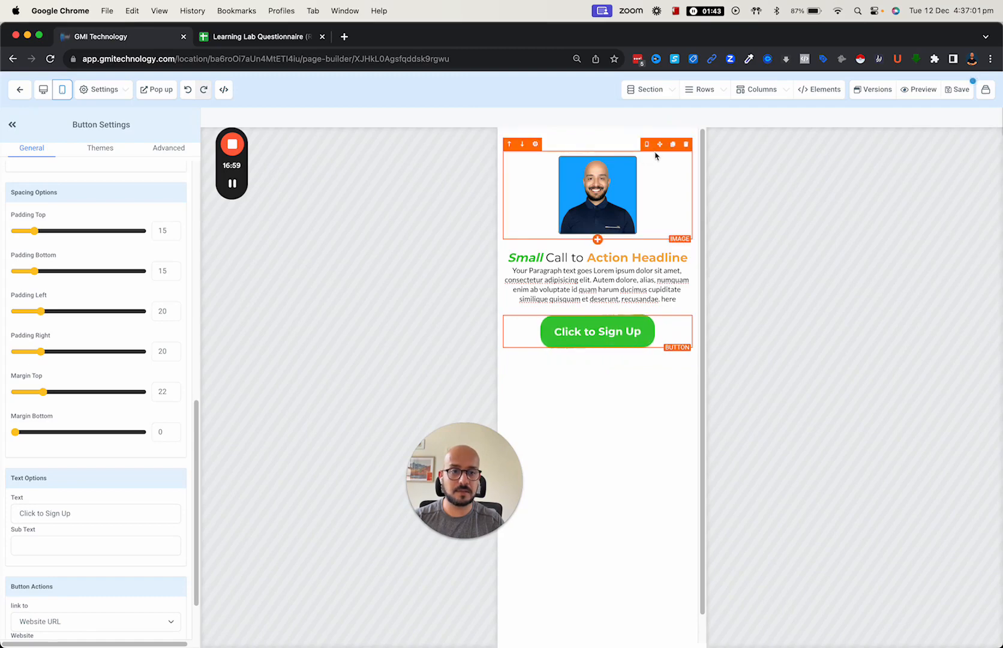
{"action": "left_click", "coordinate": [44, 89]}
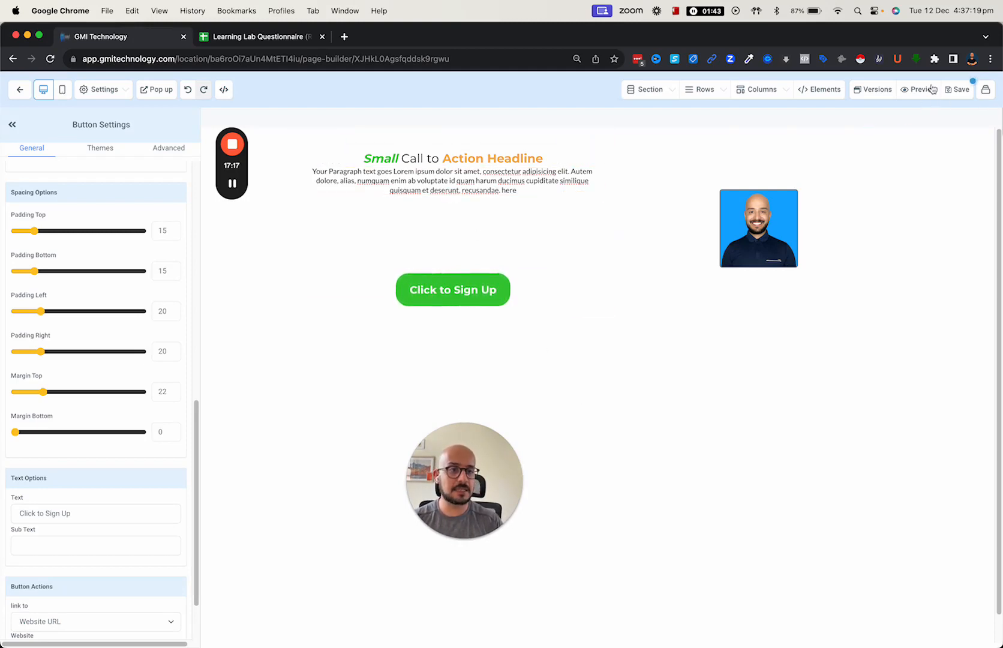
- Save the funnel page and close the SEO Meta Data panel, leaving its fields empty
{"action": "left_click", "coordinate": [954, 93]}
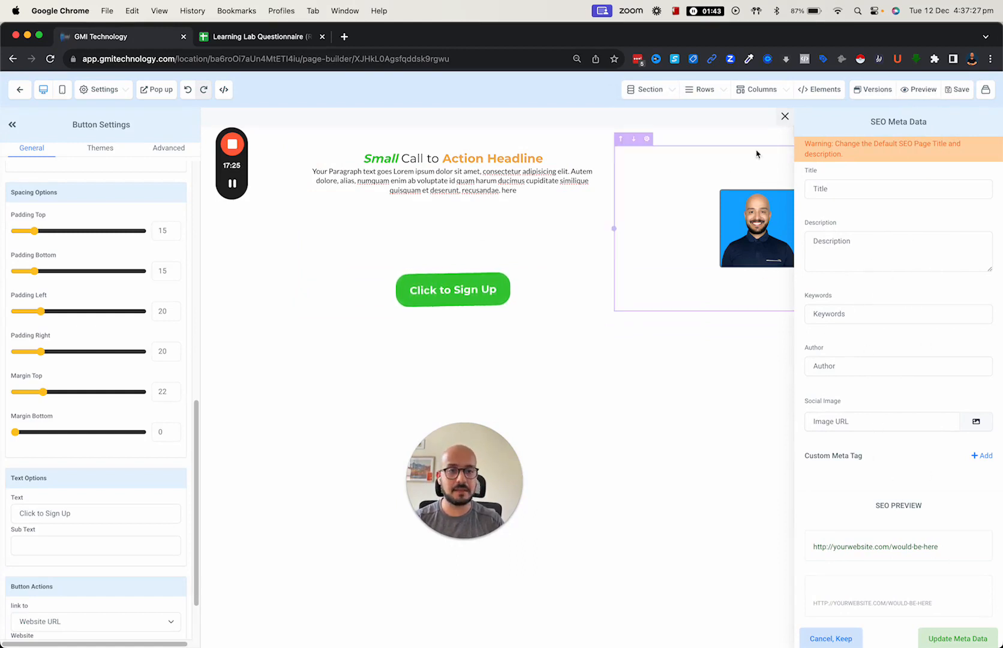
{"action": "left_click", "coordinate": [785, 122]}
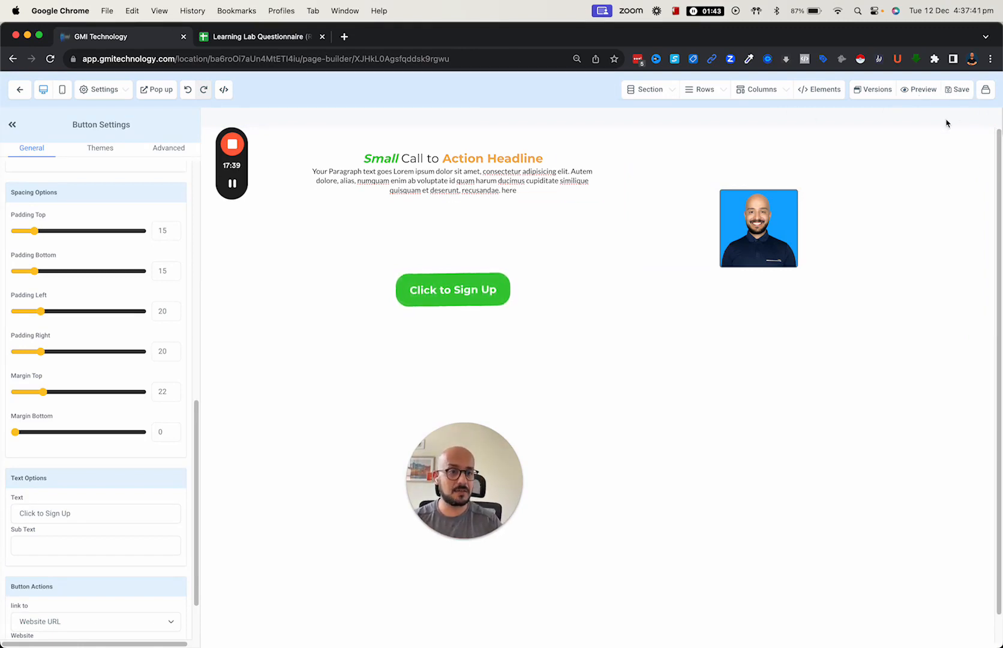
- Preview the test page in a new Chrome tab and open View > Developer
{"action": "left_click", "coordinate": [920, 94]}
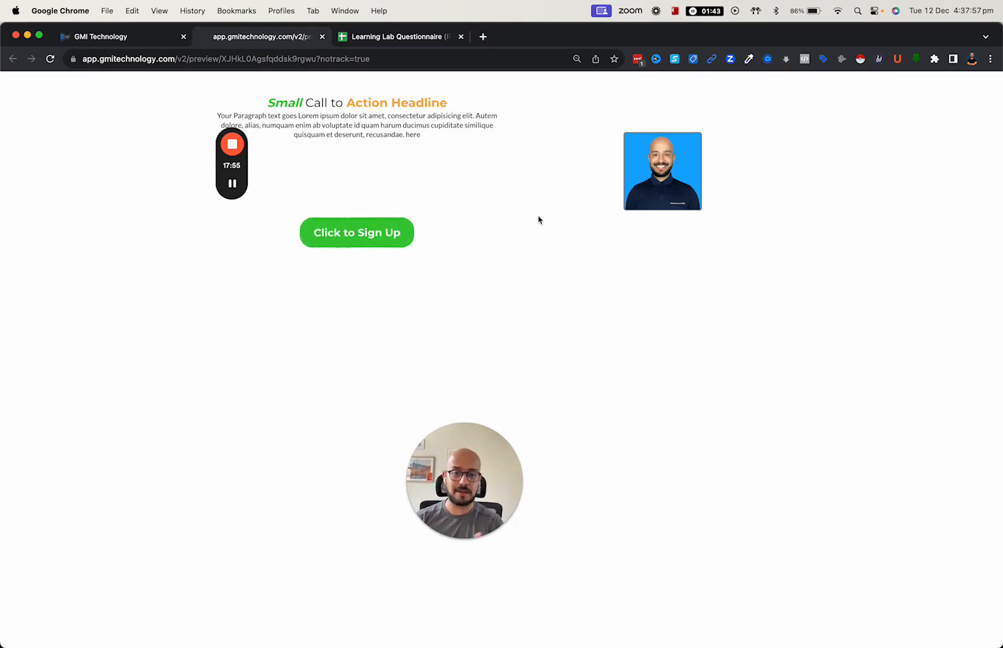
{"action": "left_click", "coordinate": [336, 11]}
{"action": "mouse_move", "coordinate": [160, 11]}
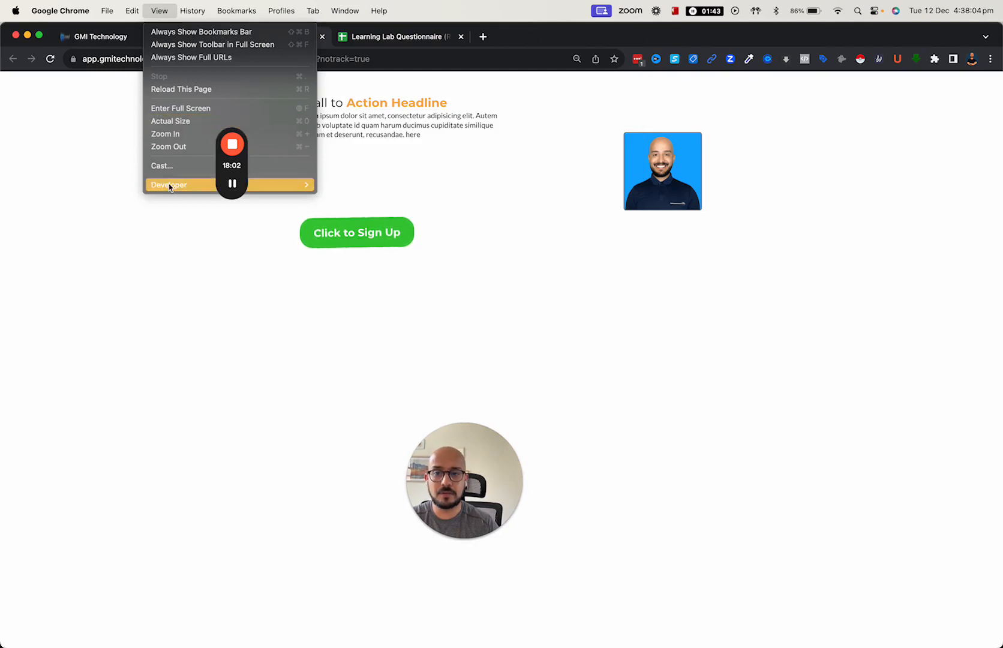
{"action": "mouse_move", "coordinate": [178, 191]}
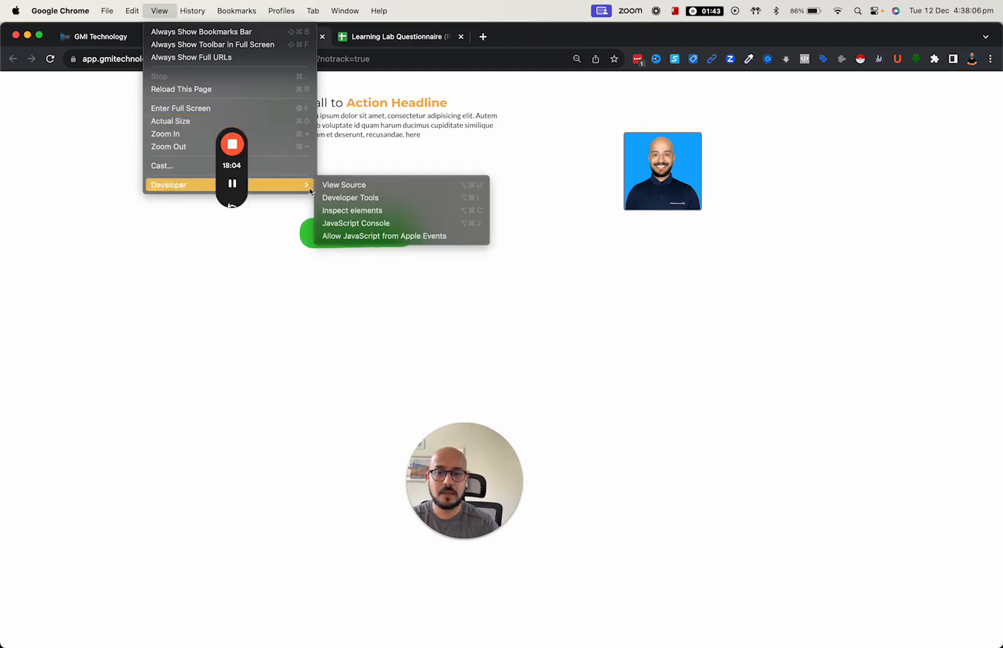
{"action": "left_click", "coordinate": [352, 210]}
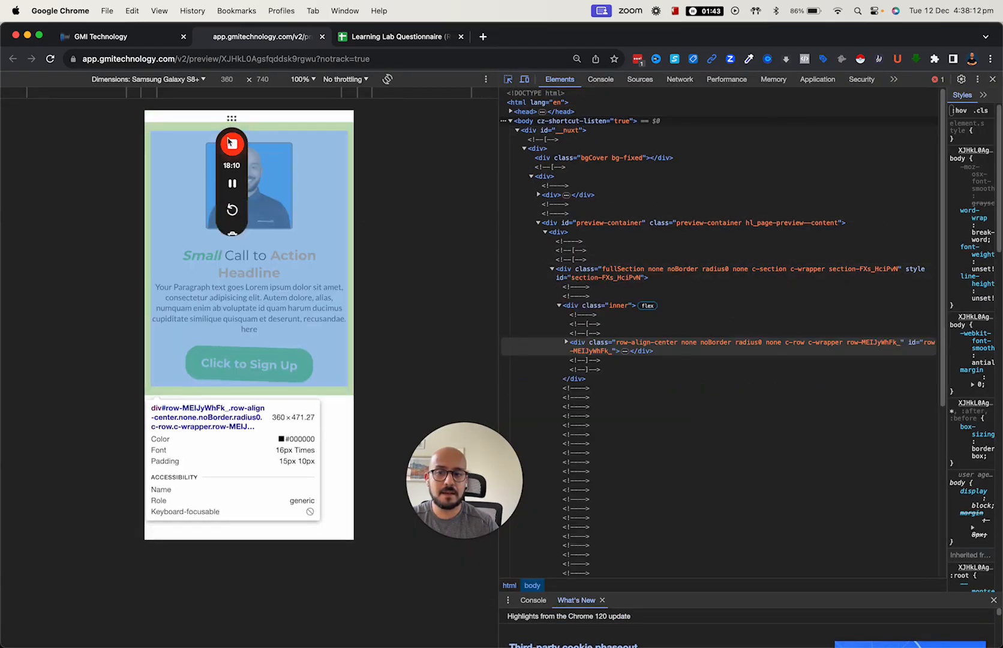
{"action": "left_click_drag", "start_coordinate": [232, 121], "coordinate": [75, 135]}
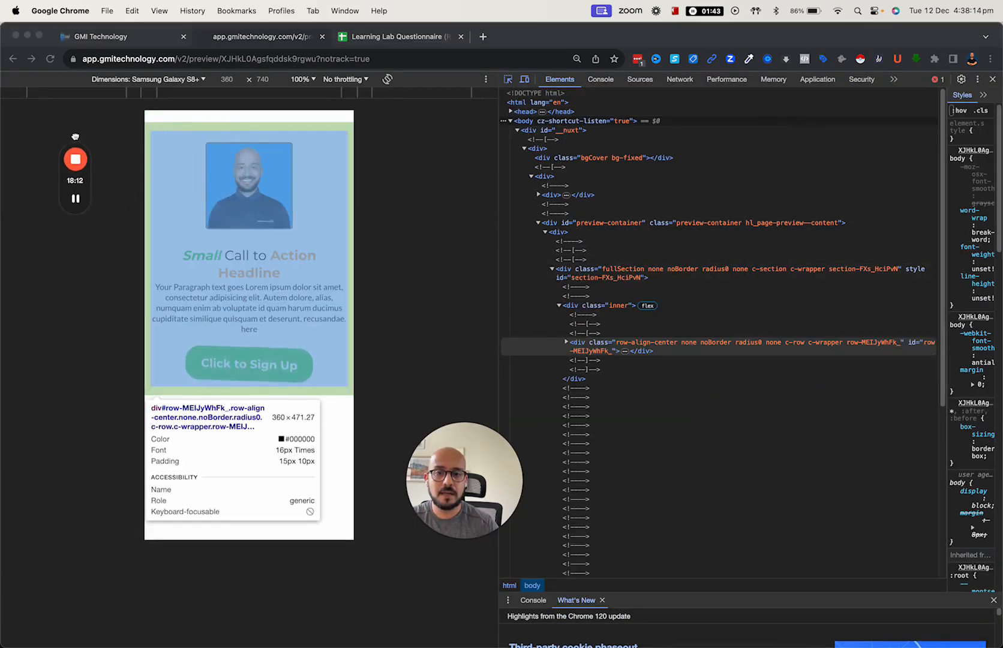
{"action": "left_click", "coordinate": [526, 81]}
{"action": "left_click", "coordinate": [526, 81]}
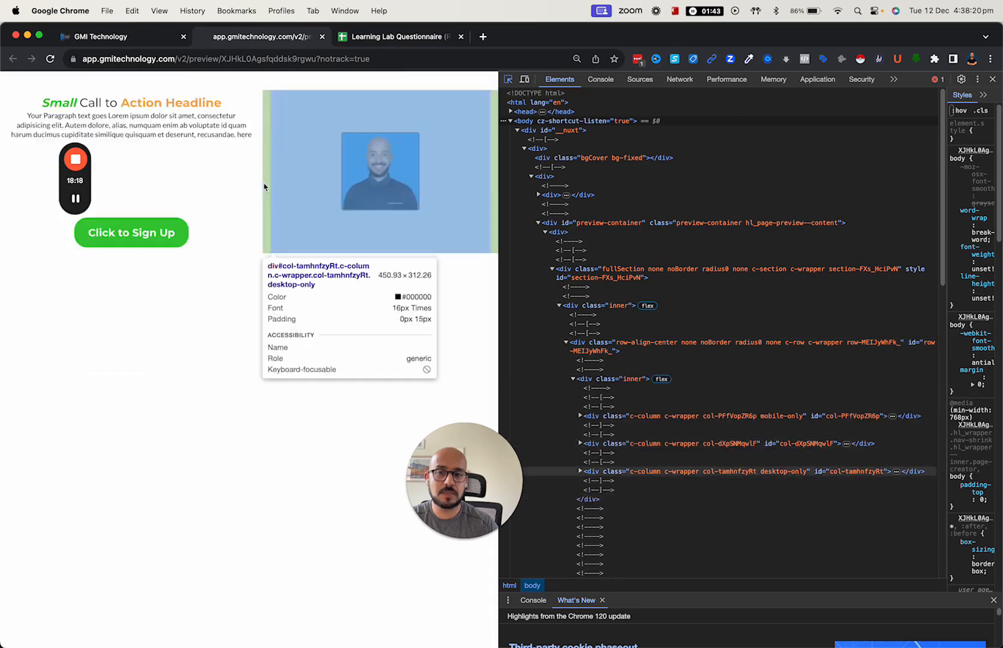
{"action": "left_click", "coordinate": [526, 81]}
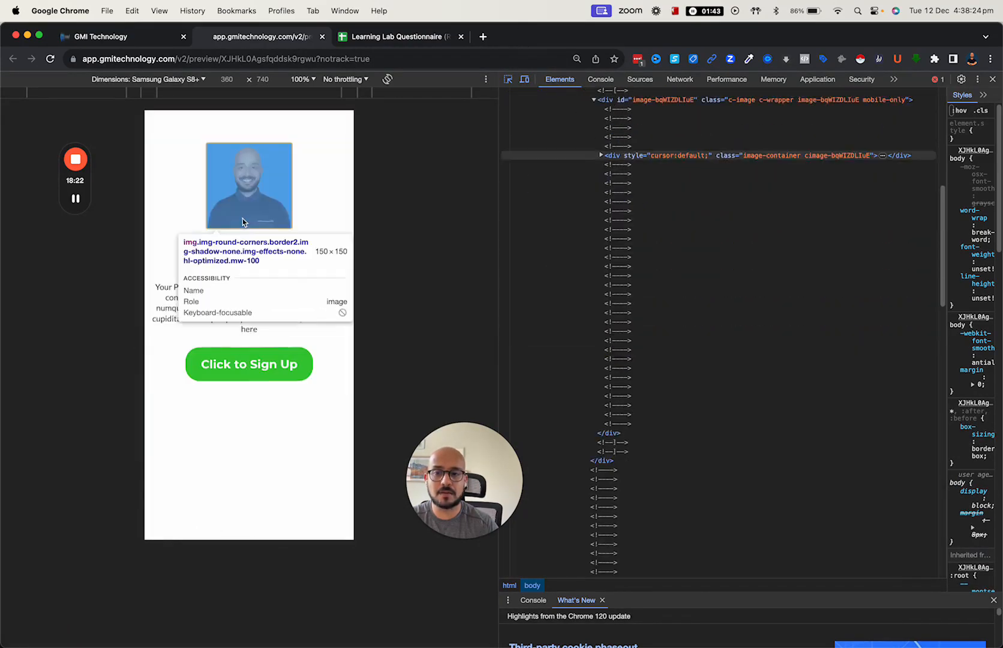
{"action": "left_click", "coordinate": [192, 81]}
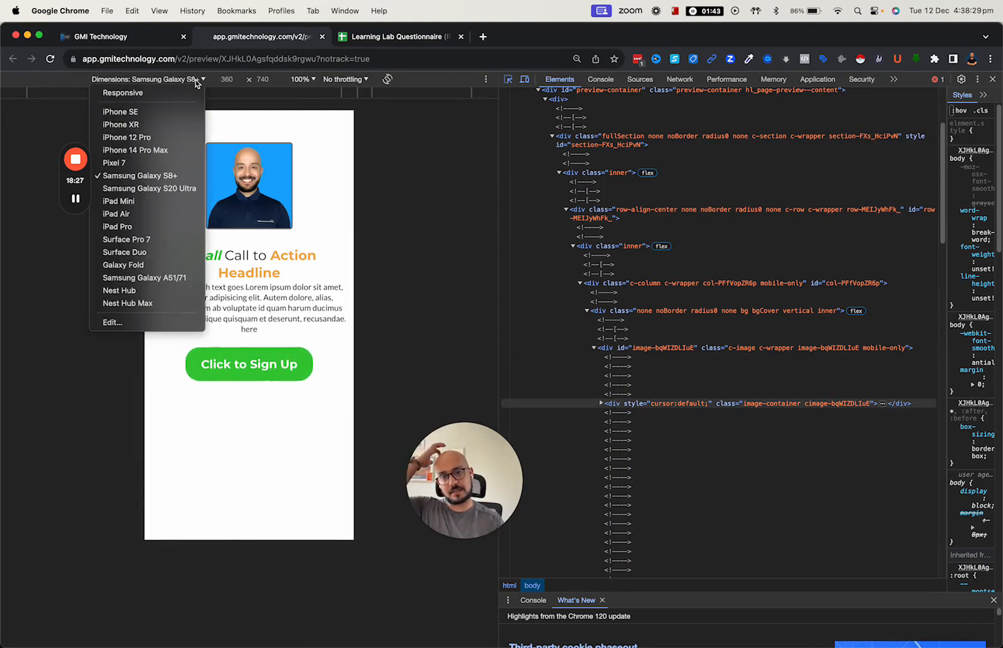
{"action": "left_click", "coordinate": [150, 136]}
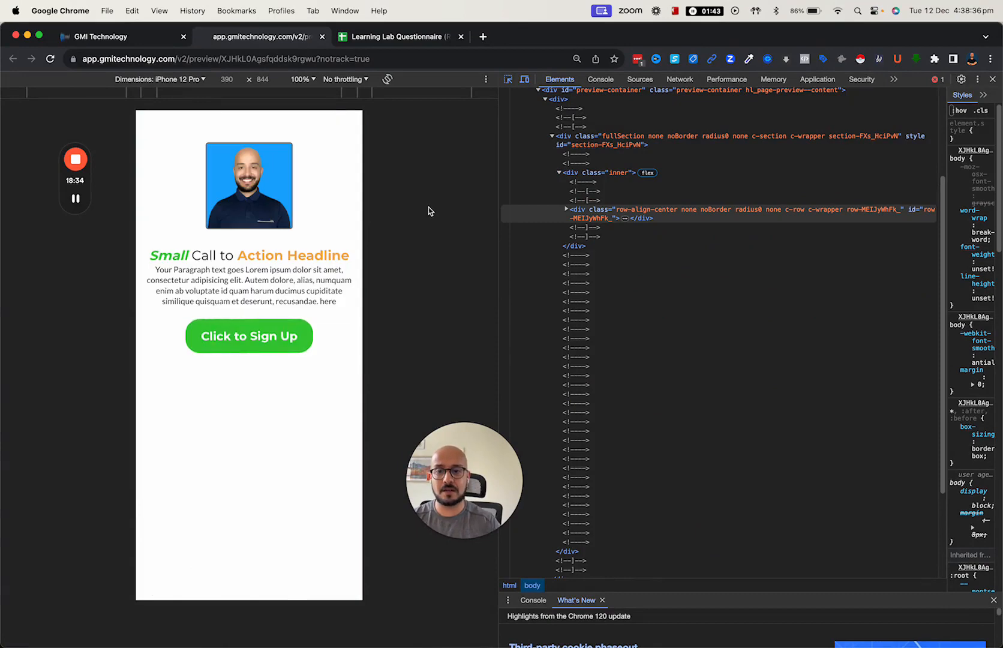
{"action": "left_click", "coordinate": [524, 78]}
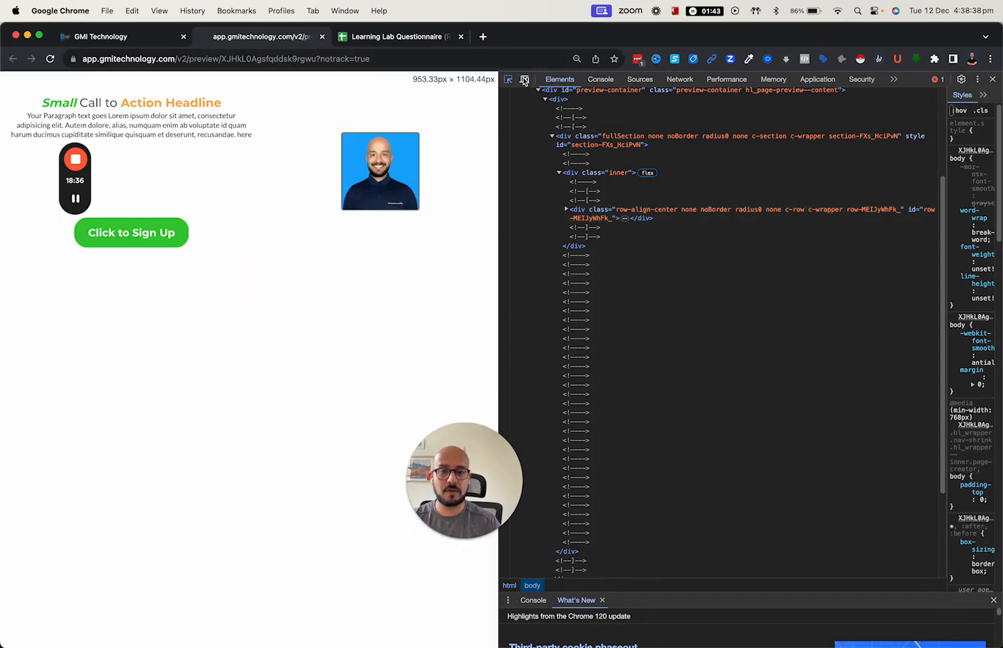
{"action": "left_click", "coordinate": [524, 78]}
{"action": "left_click", "coordinate": [993, 79]}
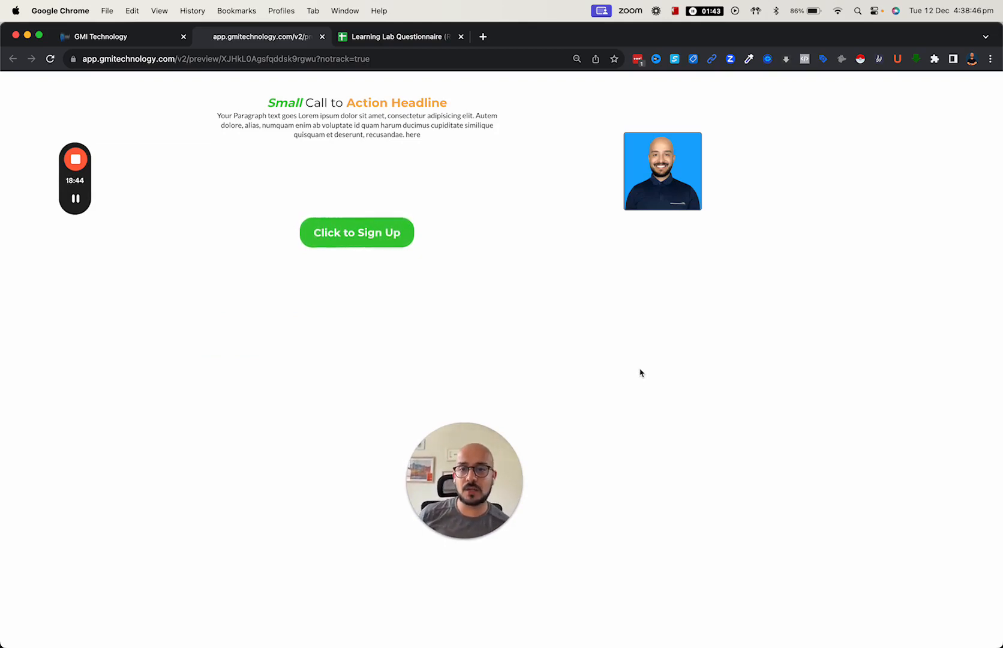
- Return to the GMI Technology page builder tab with the sign-up button's settings open
{"action": "left_click", "coordinate": [150, 35]}
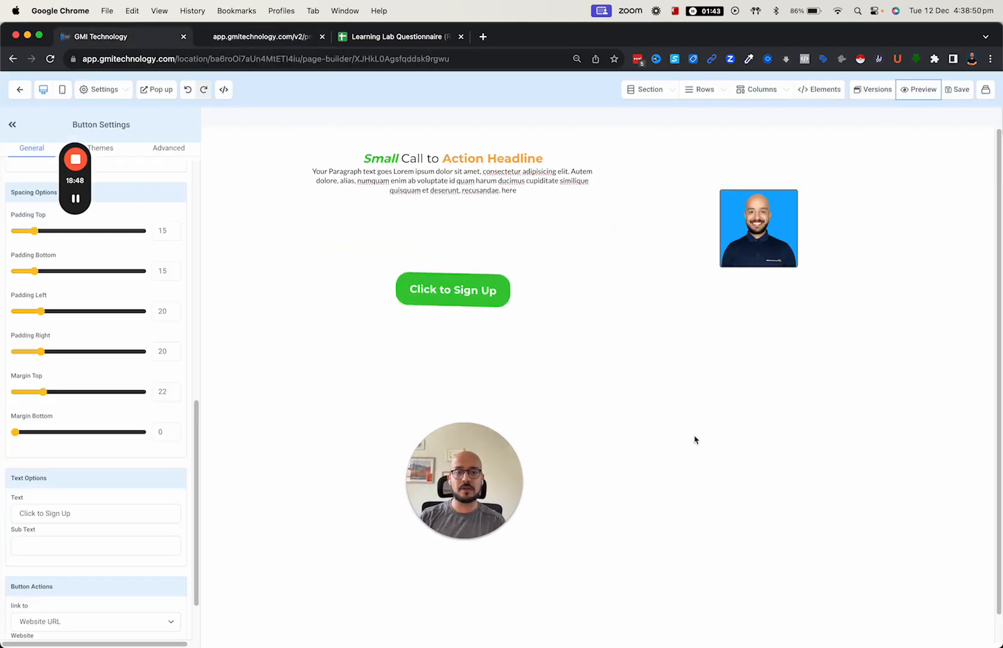